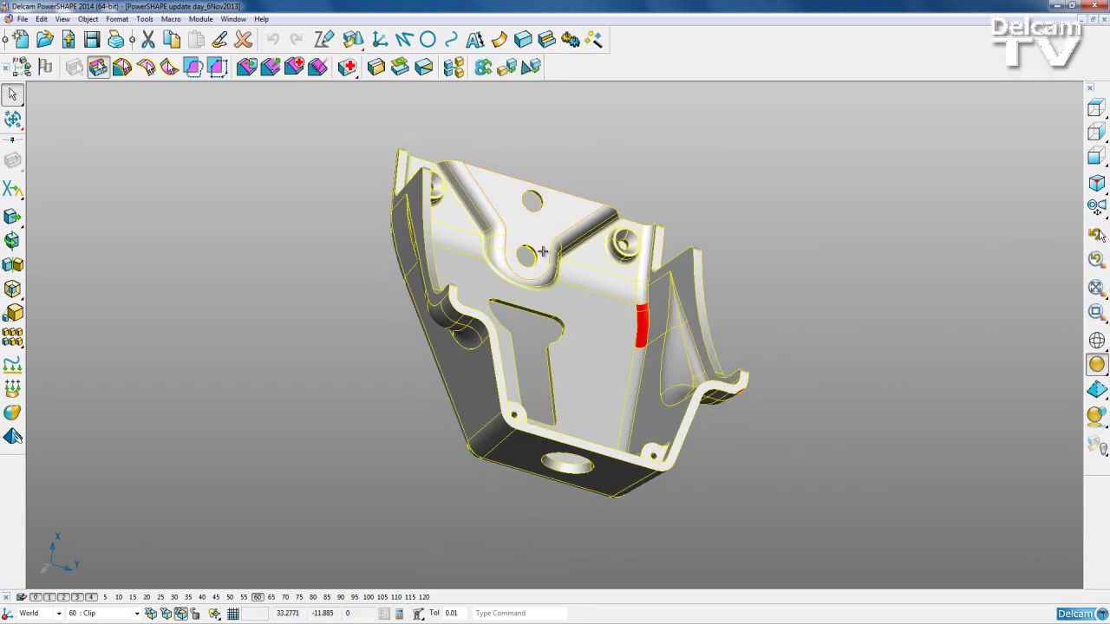
- Make the bracket solid active and check it for faults with Solid Doctor
{"action": "left_click", "coordinate": [47, 74]}
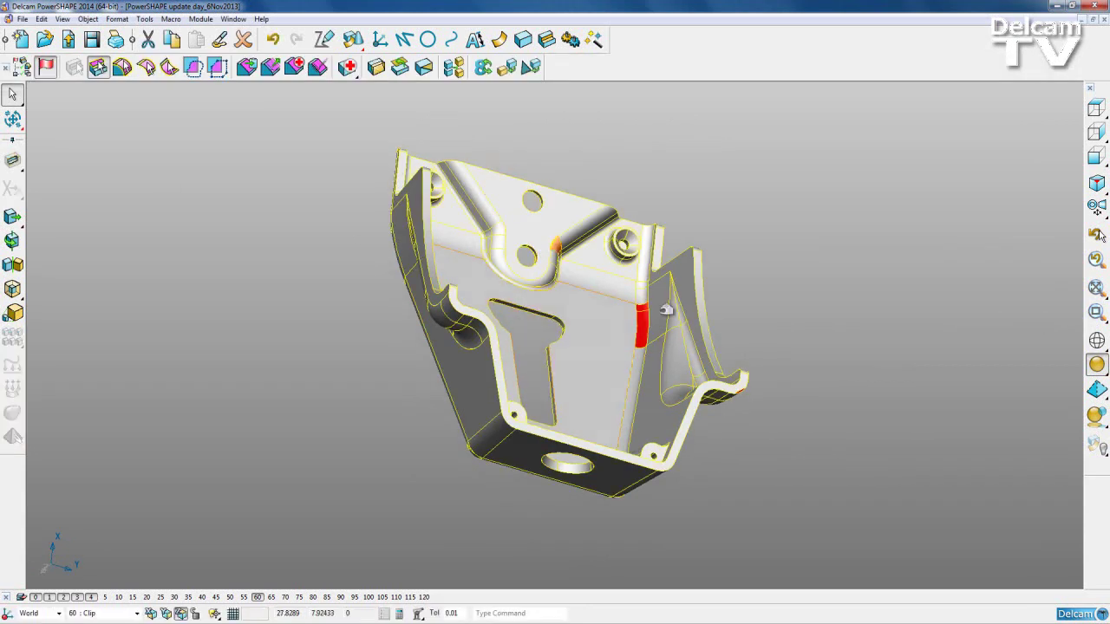
{"action": "middle_click_drag", "start_coordinate": [564, 304], "coordinate": [528, 371]}
{"action": "left_click", "coordinate": [568, 349]}
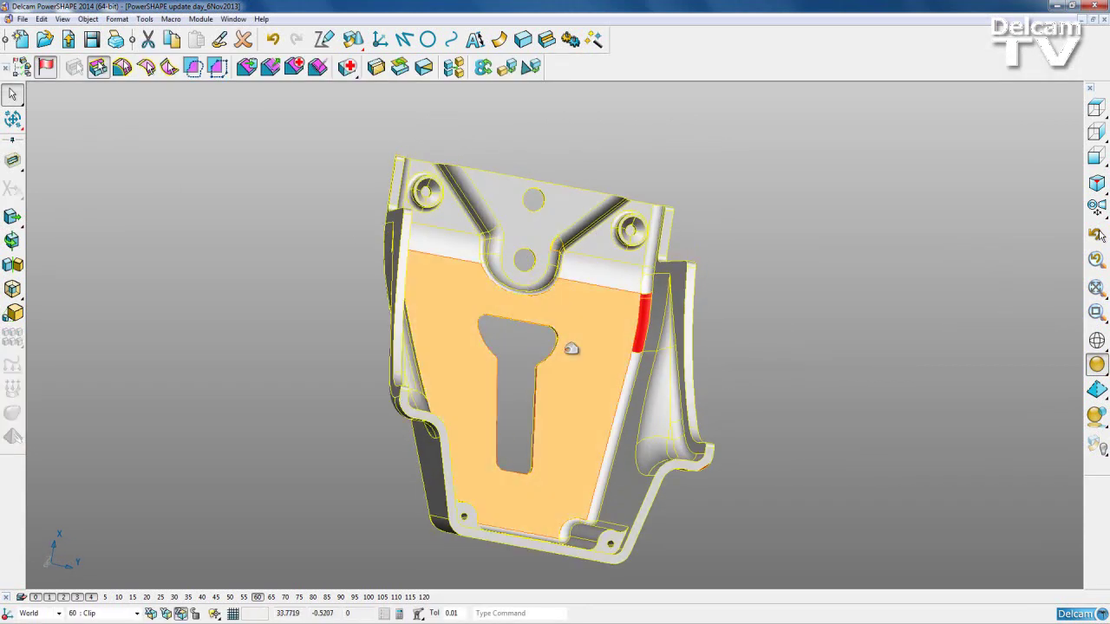
{"action": "left_click", "coordinate": [347, 69]}
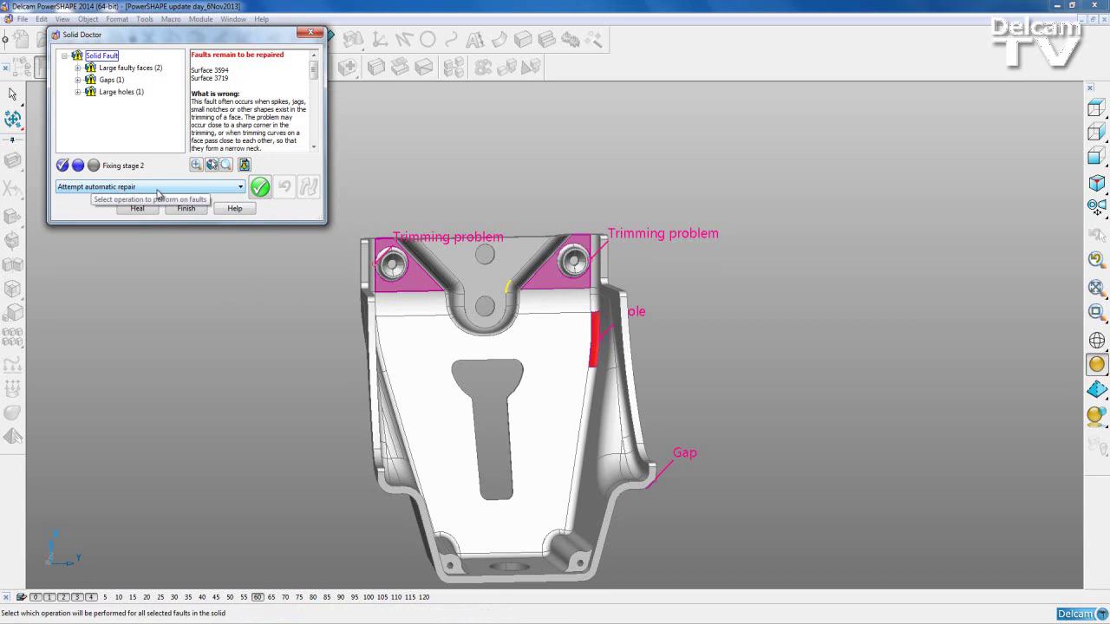
- Attempt automatic repair of all the solid's faults, inspect the gap on the flange corner, and re-check the solid for new faults
{"action": "left_click", "coordinate": [261, 188]}
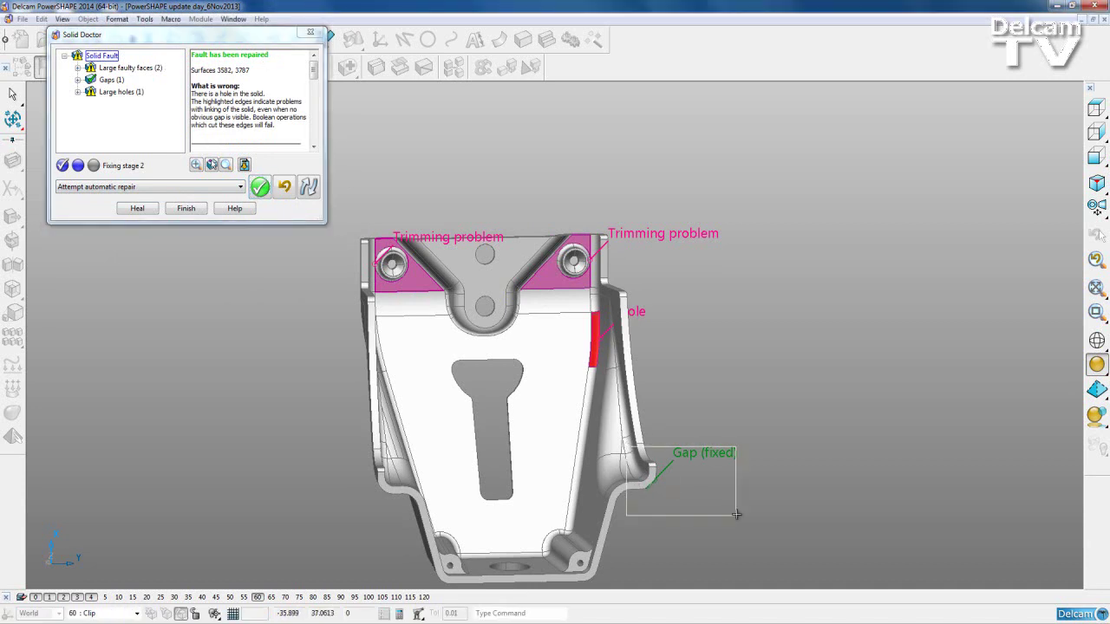
{"action": "scroll", "coordinate": [758, 515], "scroll_direction": "up", "scroll_amount": 4}
{"action": "middle_click_drag", "start_coordinate": [259, 385], "coordinate": [555, 467], "text": "shift"}
{"action": "scroll", "coordinate": [555, 468], "scroll_direction": "down", "scroll_amount": 1}
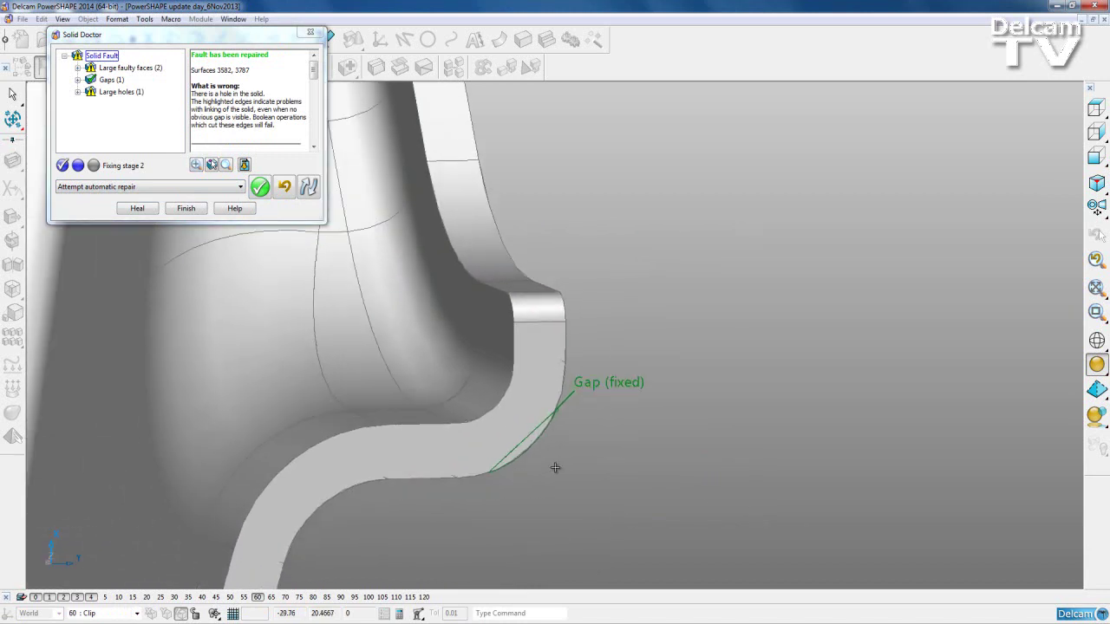
{"action": "left_click", "coordinate": [318, 189]}
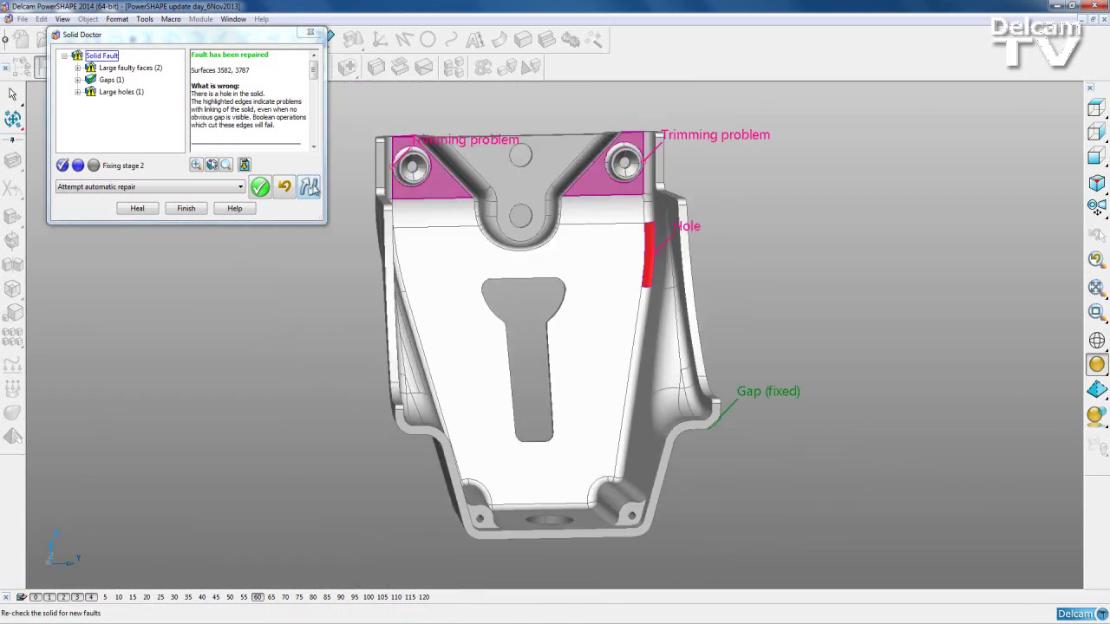
{"action": "left_click", "coordinate": [308, 194]}
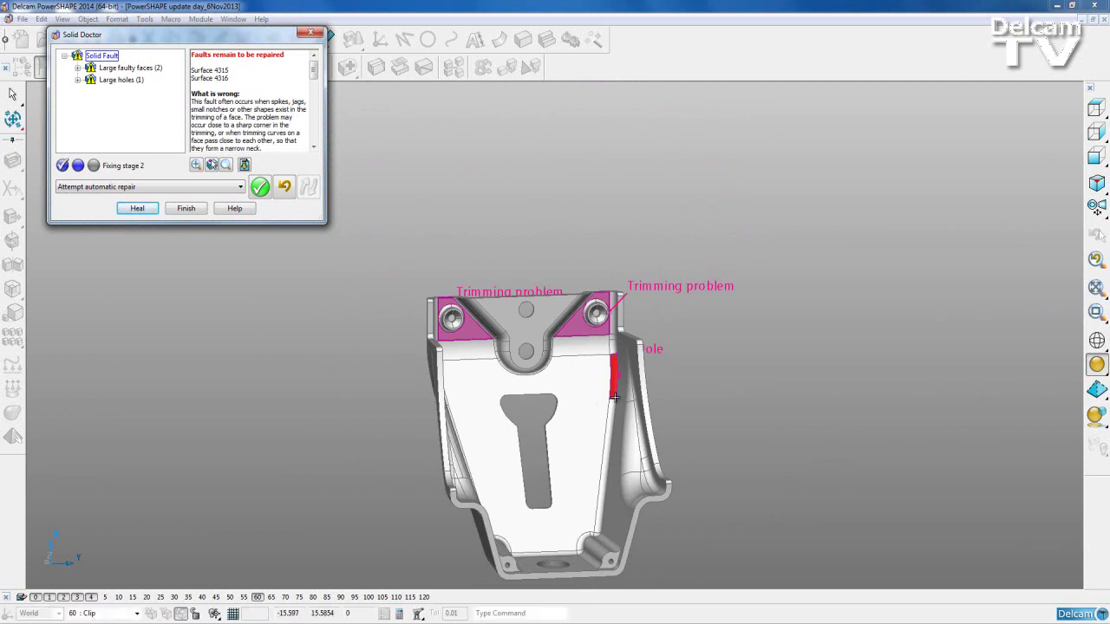
- Try to repair the large hole in the bracket's inner corner using the option to fill it with a tangential surface
{"action": "middle_click_drag", "start_coordinate": [567, 335], "coordinate": [680, 426], "text": "ctrl+shift"}
{"action": "middle_click_drag", "start_coordinate": [546, 322], "coordinate": [788, 329], "text": "shift"}
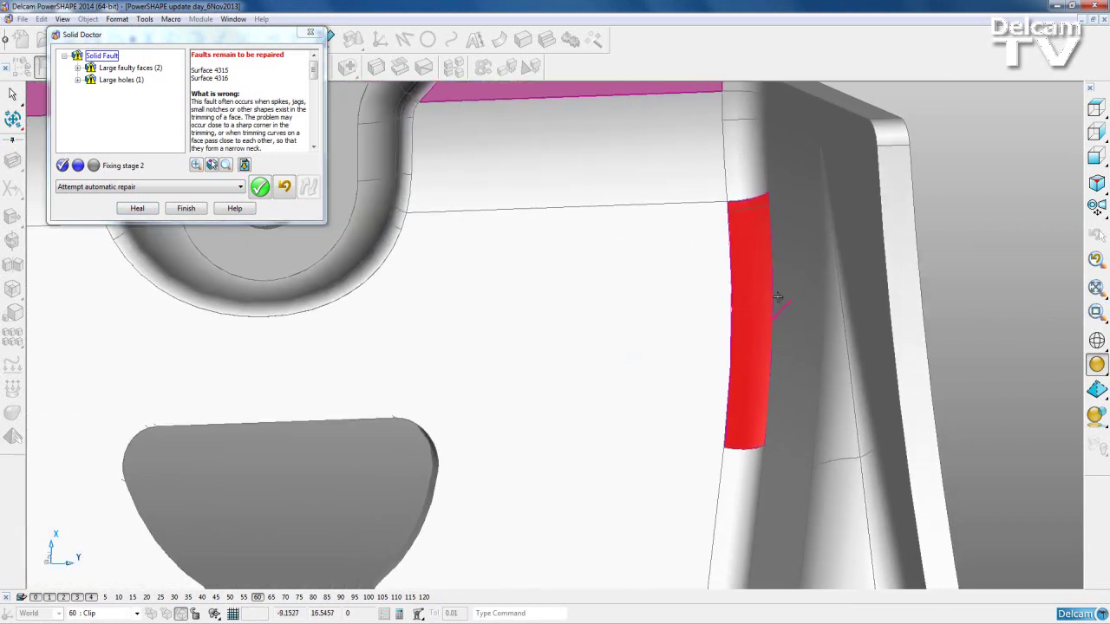
{"action": "scroll", "coordinate": [763, 354], "scroll_direction": "down", "scroll_amount": 5}
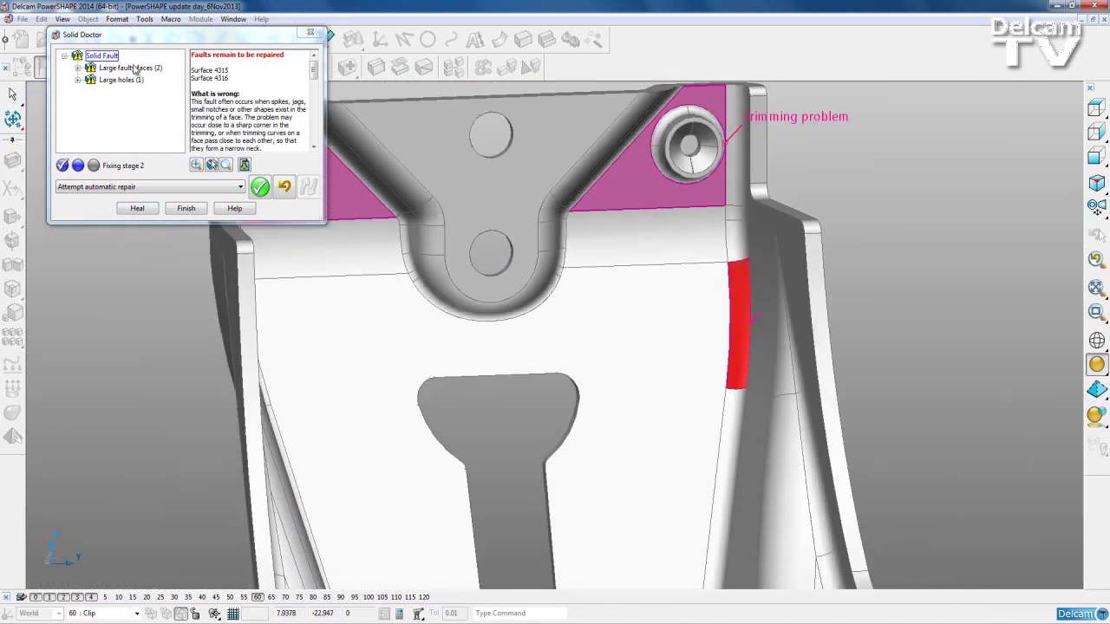
{"action": "left_click", "coordinate": [108, 82]}
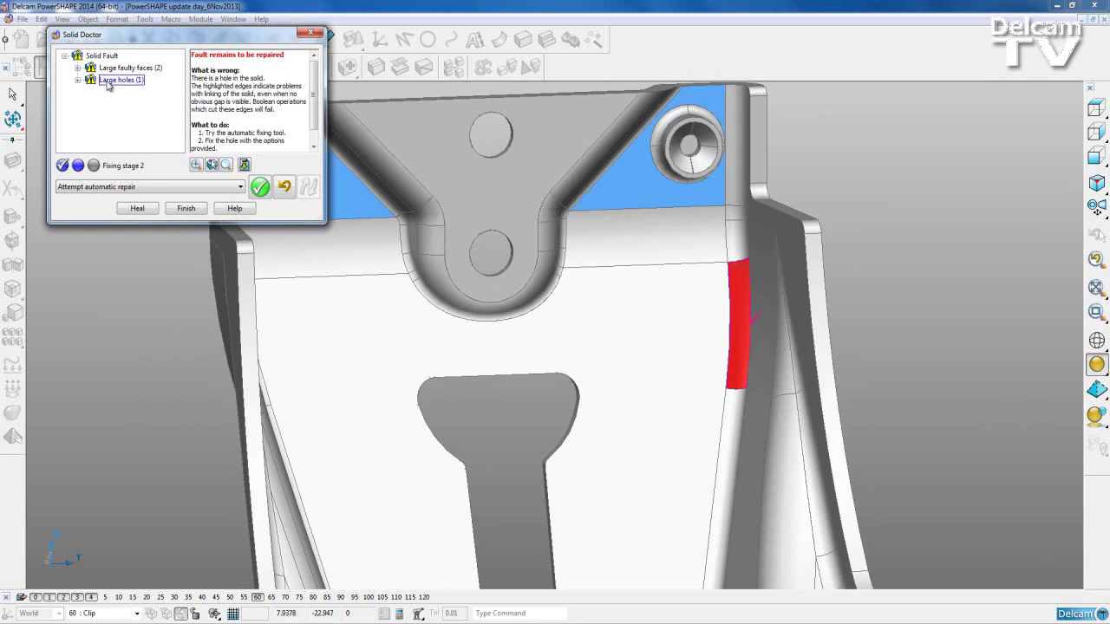
{"action": "left_click", "coordinate": [240, 186]}
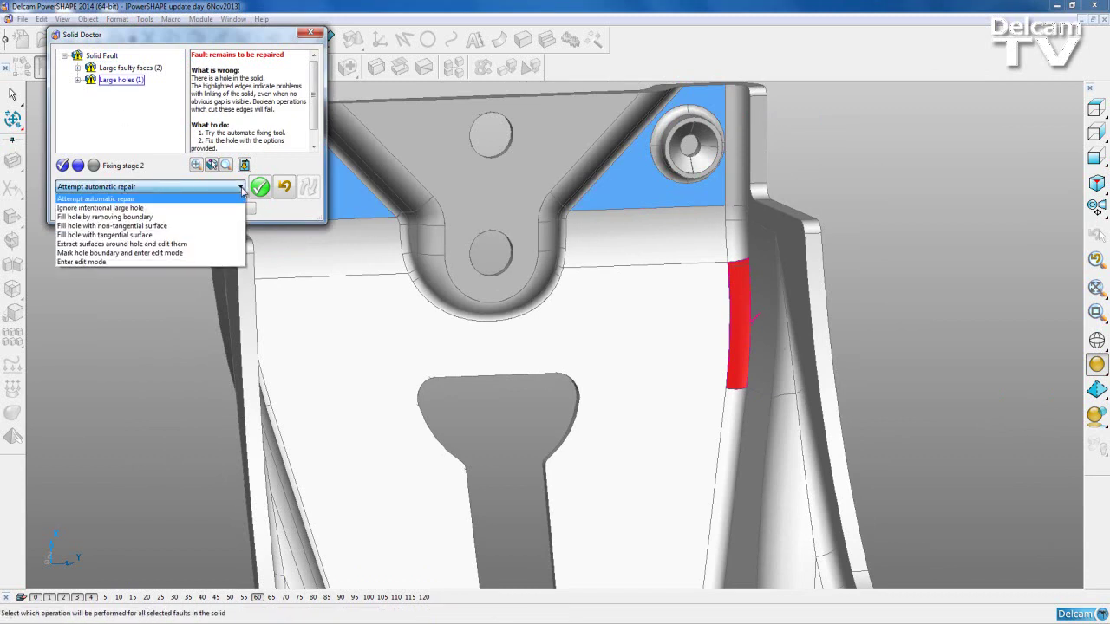
{"action": "left_click", "coordinate": [198, 236]}
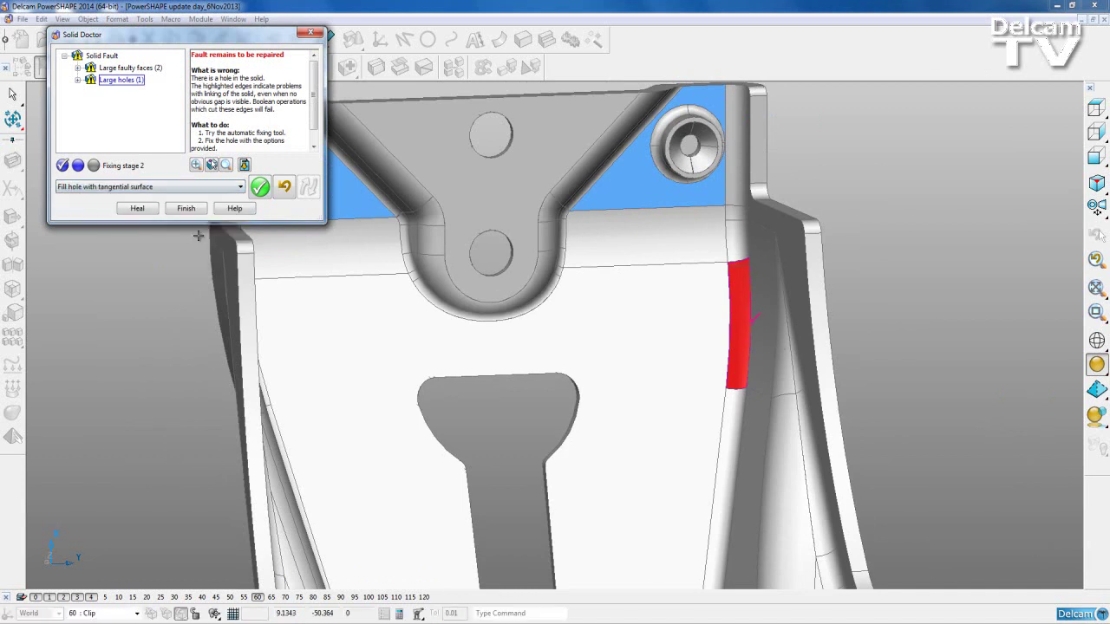
{"action": "left_click", "coordinate": [259, 188]}
- Inspect the tangential patch on the inner corner and undo that hole repair
{"action": "middle_click_drag", "start_coordinate": [424, 339], "coordinate": [728, 305]}
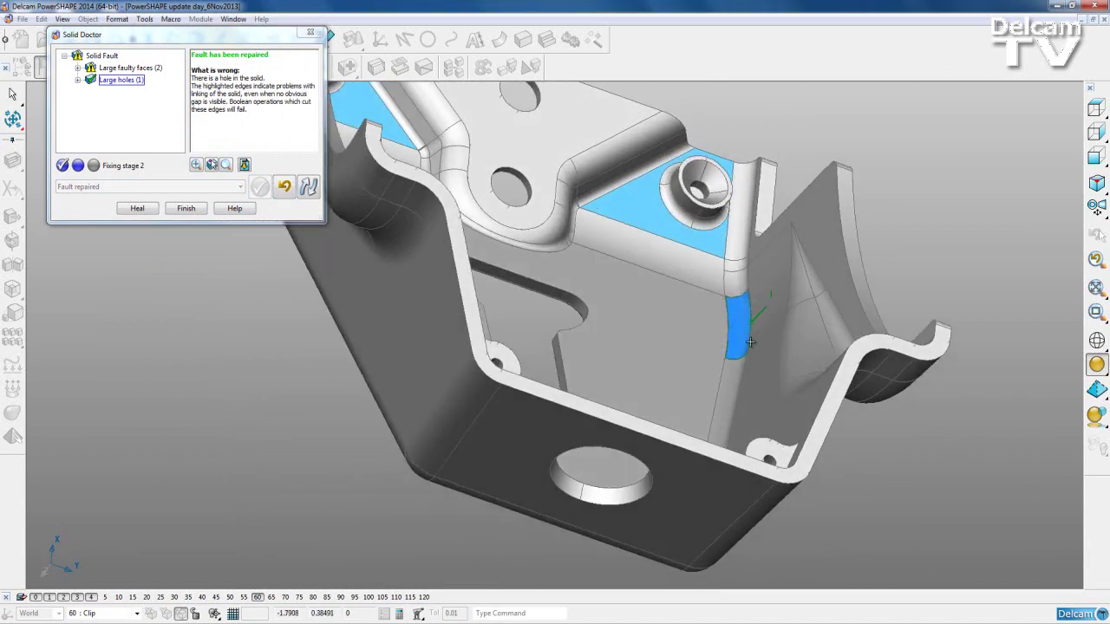
{"action": "middle_click_drag", "start_coordinate": [608, 295], "coordinate": [539, 333]}
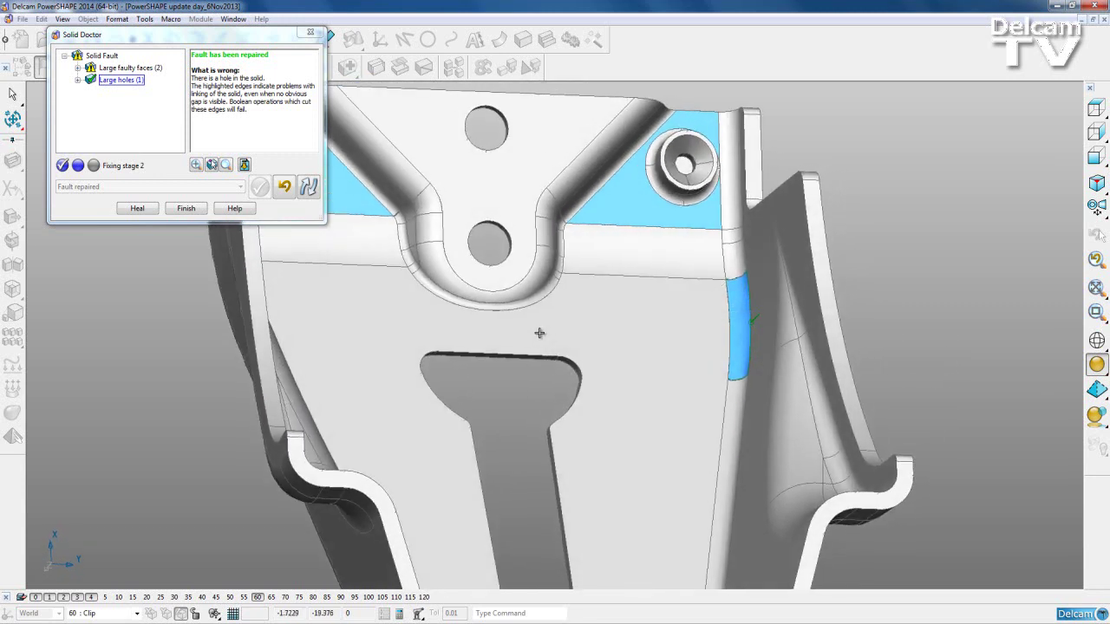
{"action": "middle_click_drag", "start_coordinate": [552, 330], "coordinate": [680, 310]}
{"action": "scroll", "coordinate": [684, 300], "scroll_direction": "down", "scroll_amount": 3}
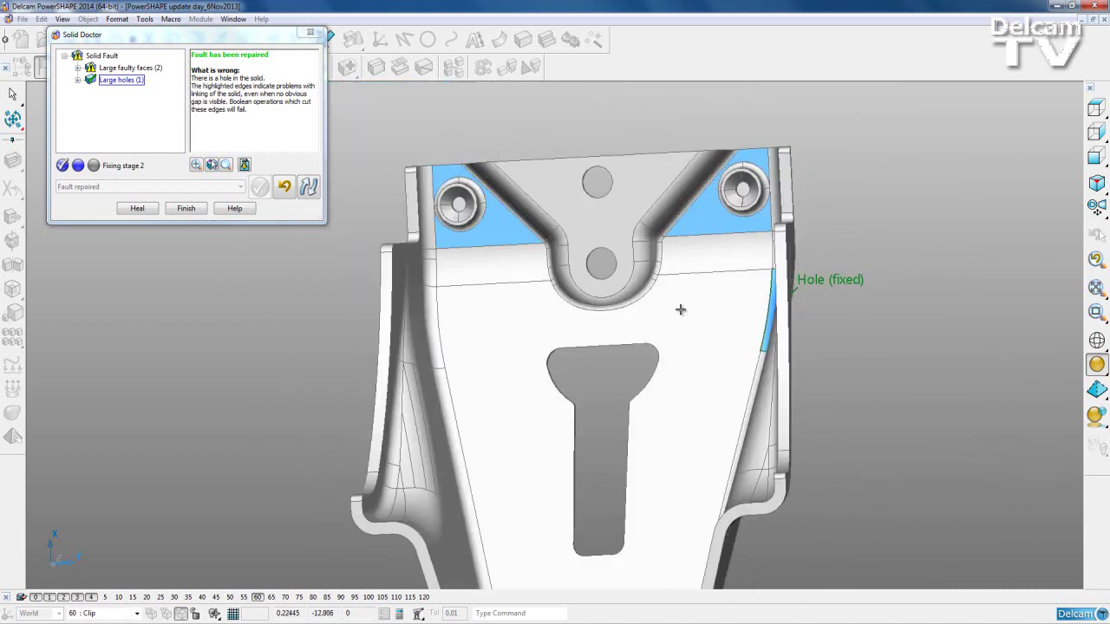
{"action": "left_click", "coordinate": [285, 187]}
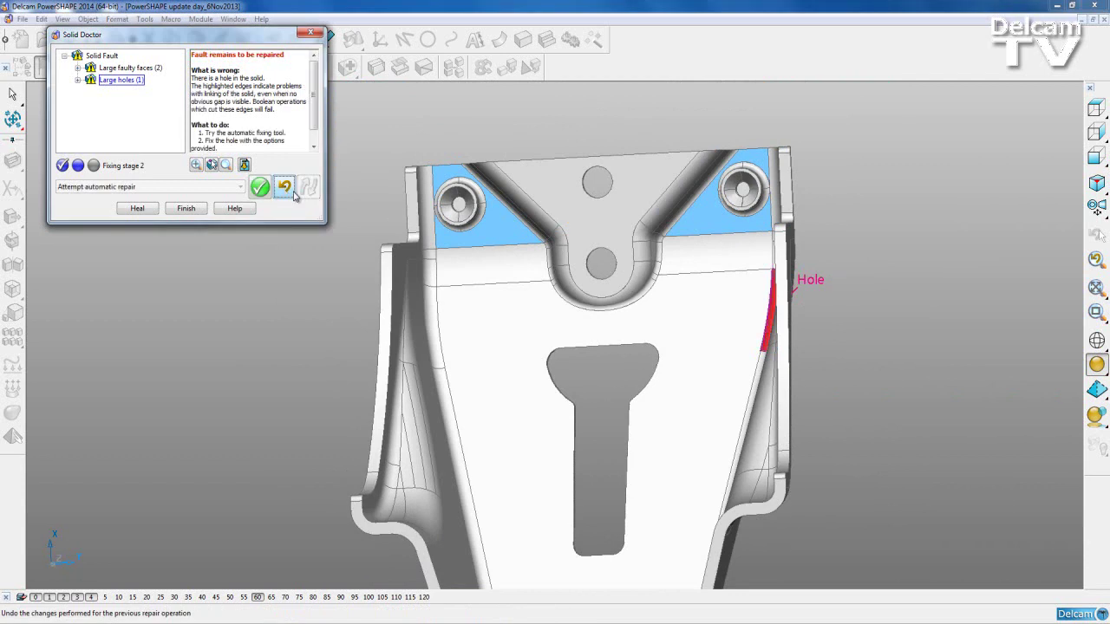
- Extract the intact curved corner surface on the side opposite the hole for editing
{"action": "left_click", "coordinate": [430, 301]}
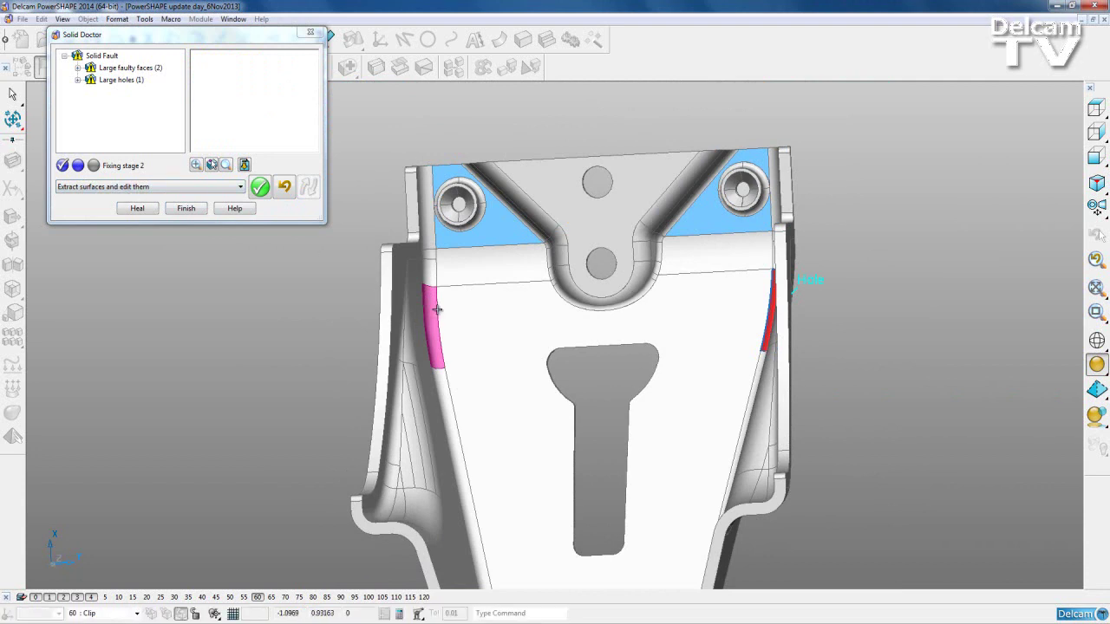
{"action": "left_click", "coordinate": [179, 187]}
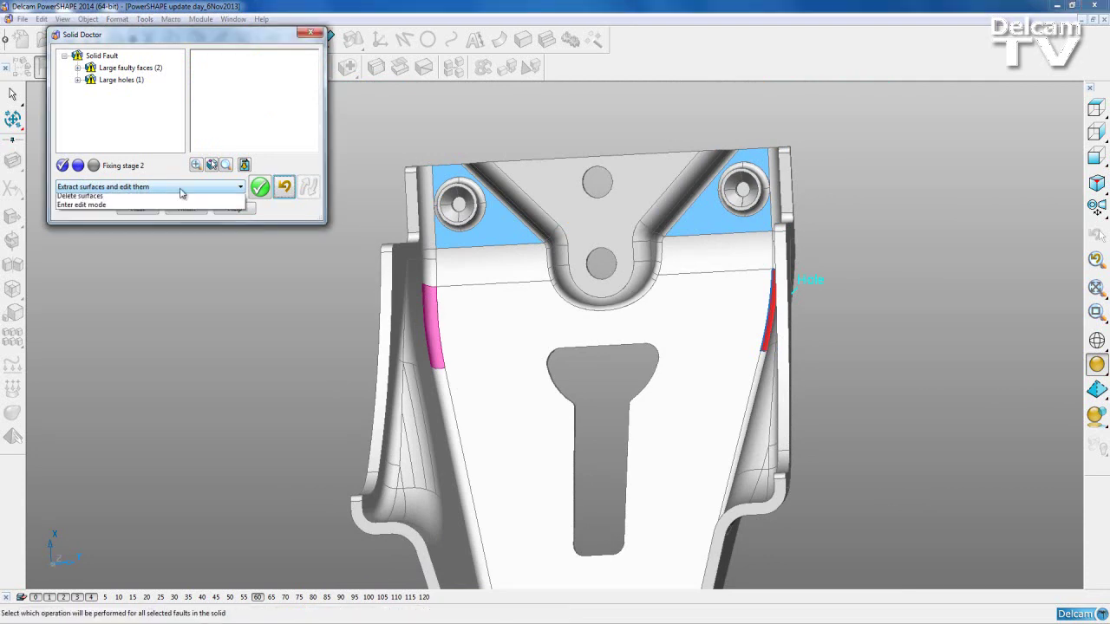
{"action": "left_click", "coordinate": [163, 200]}
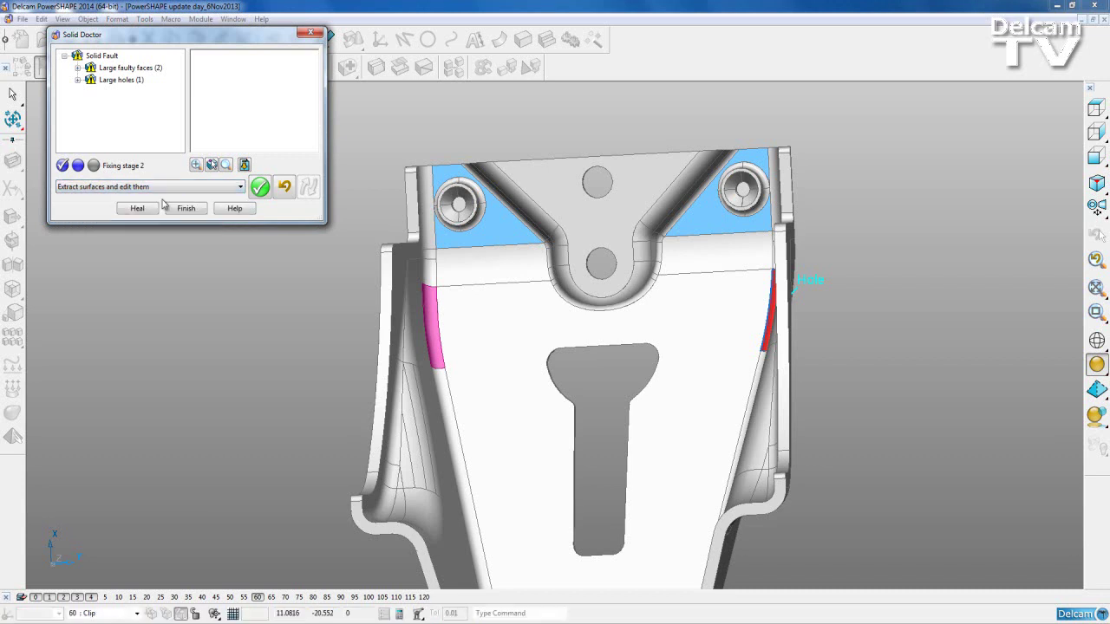
{"action": "left_click", "coordinate": [259, 188]}
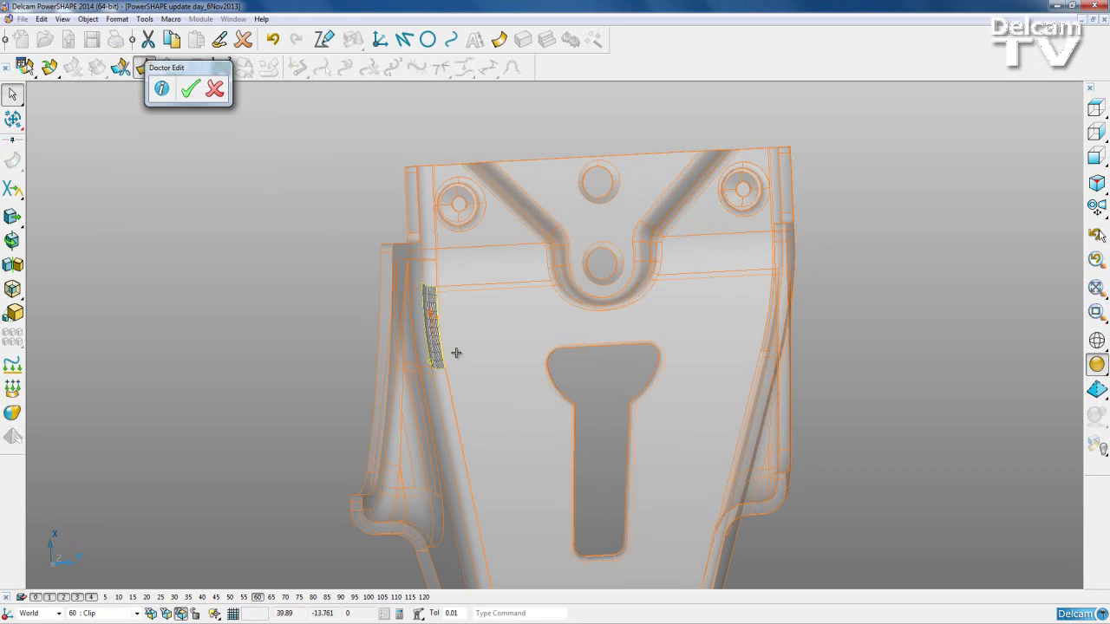
{"action": "middle_click_drag", "start_coordinate": [518, 377], "coordinate": [510, 336], "text": "shift"}
{"action": "middle_click_drag", "start_coordinate": [486, 301], "coordinate": [515, 277]}
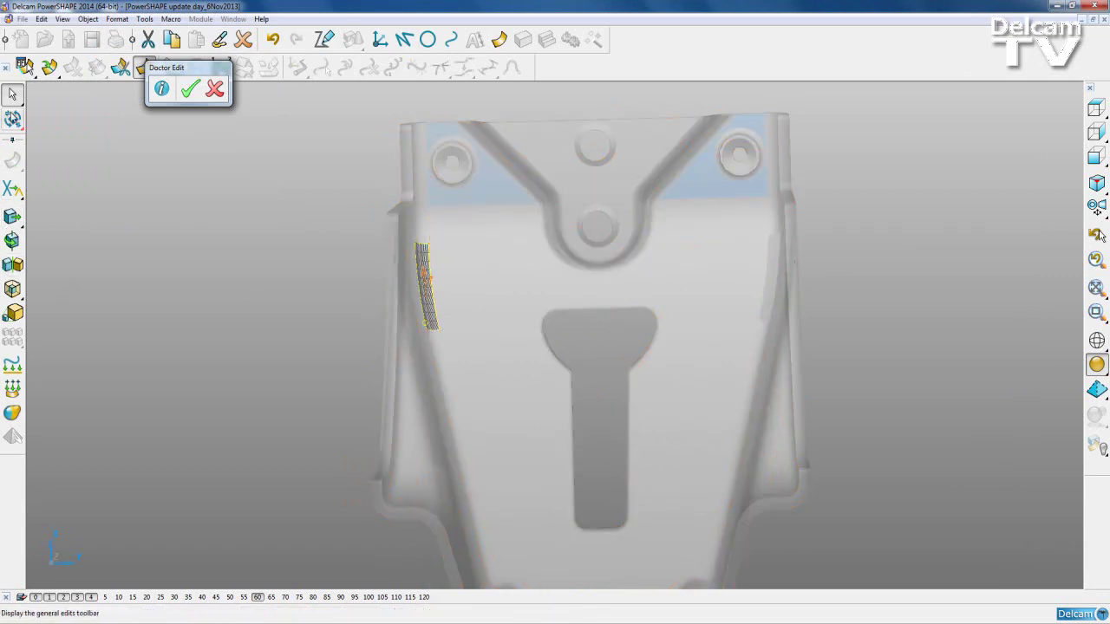
- Mirror the extracted corner surface about the ZX plane onto the hole, keeping the original
{"action": "left_click", "coordinate": [12, 264]}
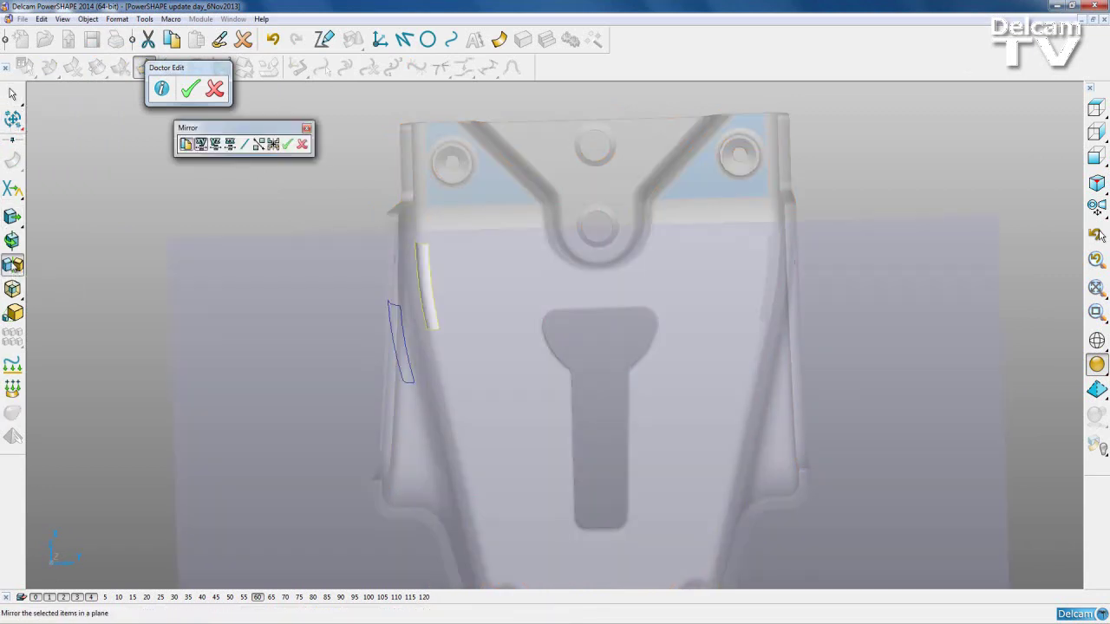
{"action": "left_click", "coordinate": [164, 611]}
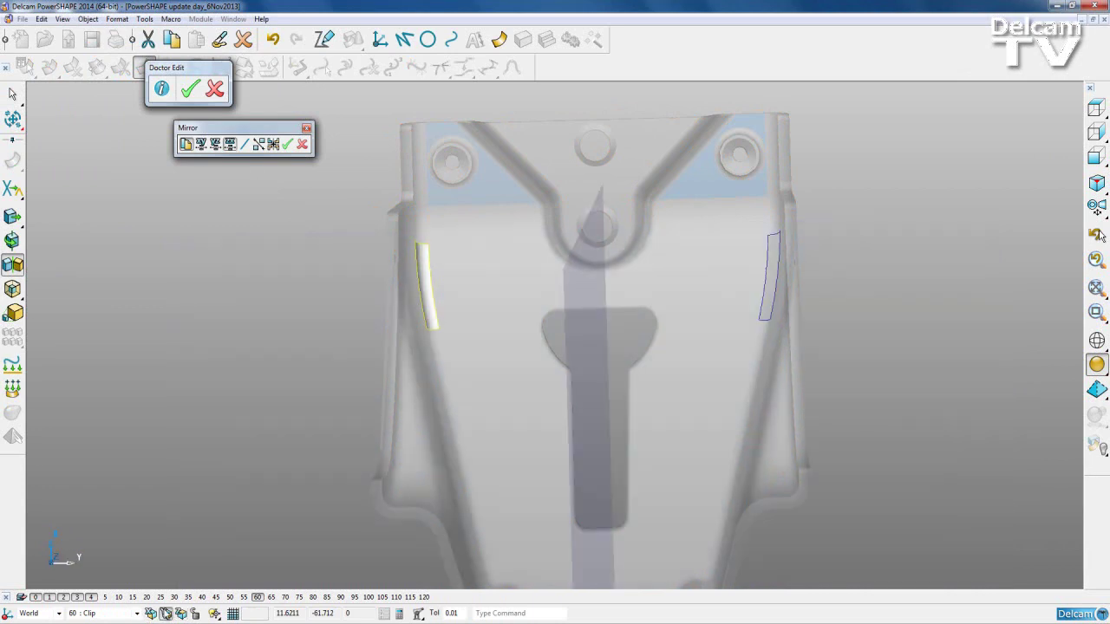
{"action": "middle_click_drag", "start_coordinate": [636, 433], "coordinate": [718, 369]}
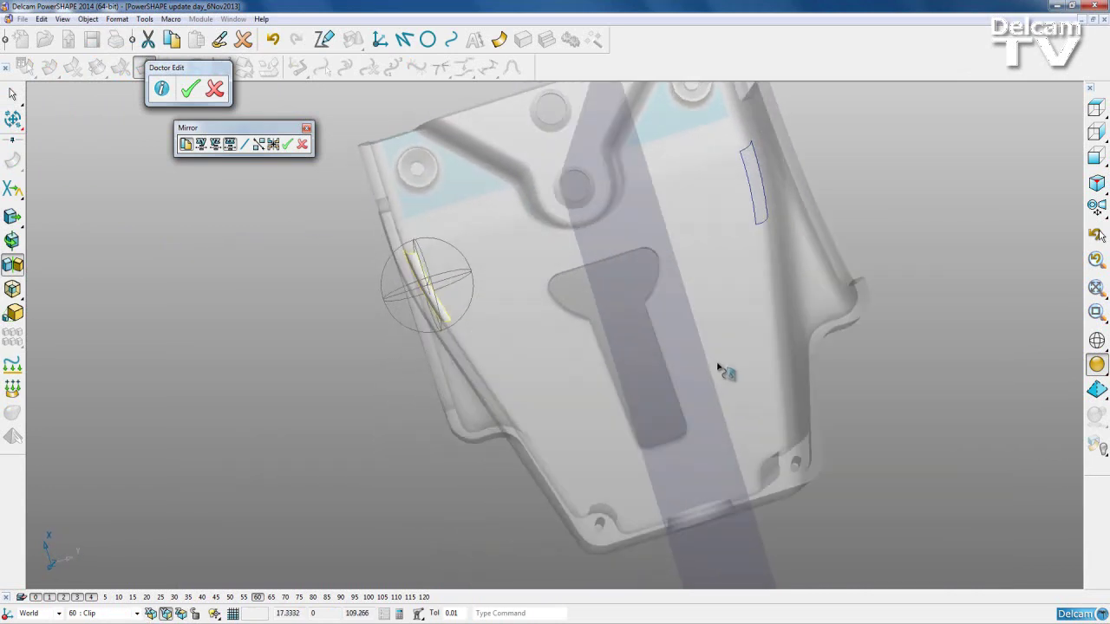
{"action": "left_click", "coordinate": [287, 144]}
{"action": "middle_click_drag", "start_coordinate": [700, 341], "coordinate": [422, 479]}
{"action": "left_click", "coordinate": [306, 127]}
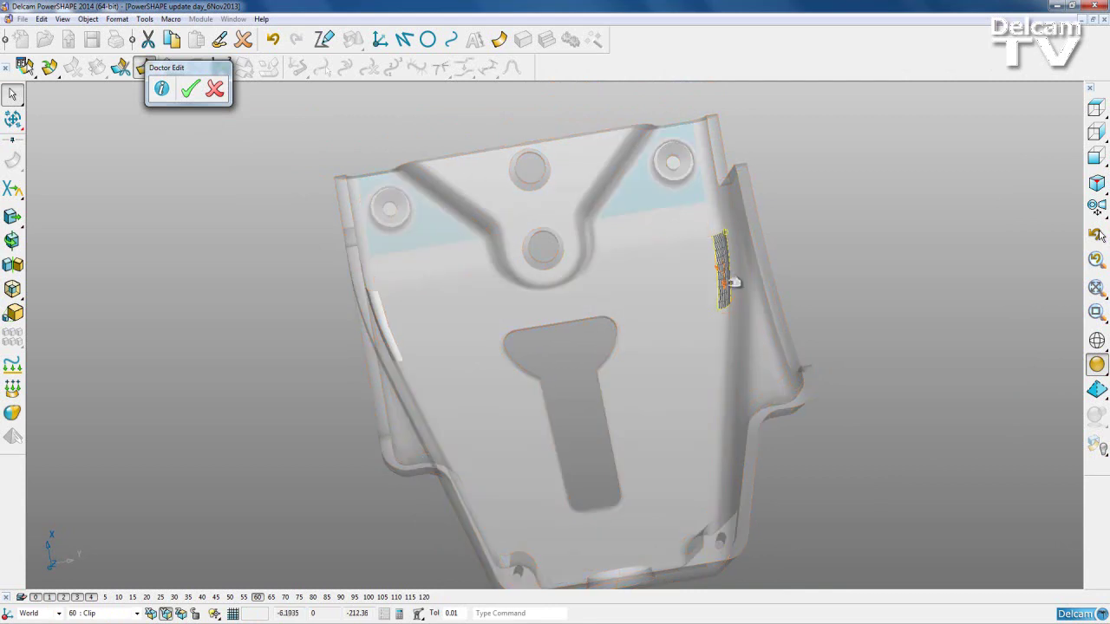
- Select the whole part including both corner surfaces, accept the doctor edit, and re-check the solid for new faults
{"action": "scroll", "coordinate": [759, 344], "scroll_direction": "down", "scroll_amount": 2}
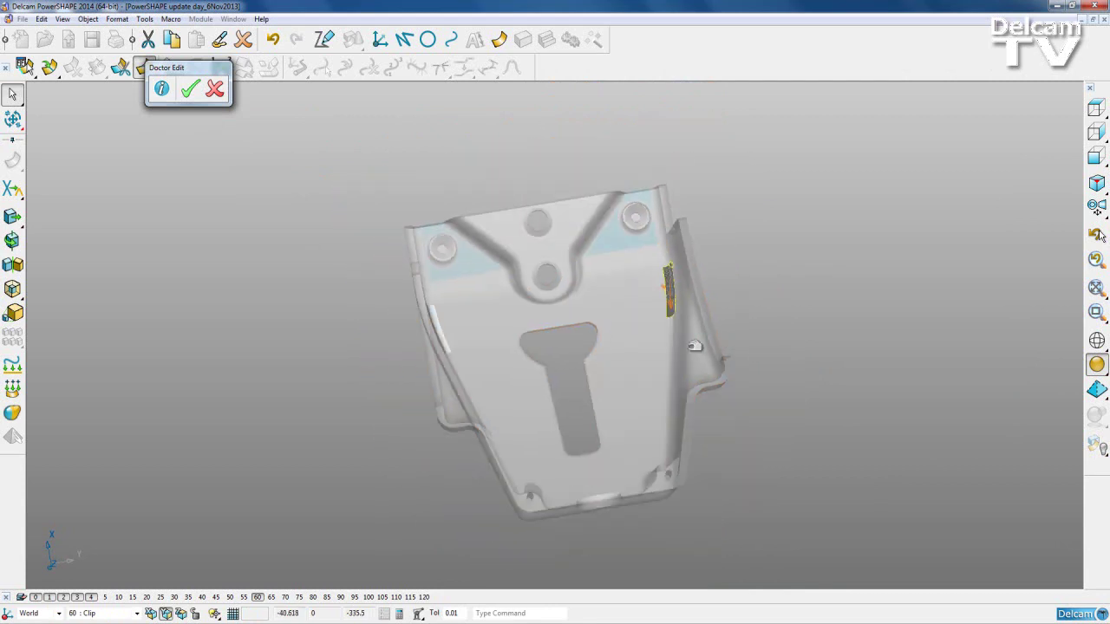
{"action": "left_click_drag", "start_coordinate": [334, 155], "coordinate": [784, 531]}
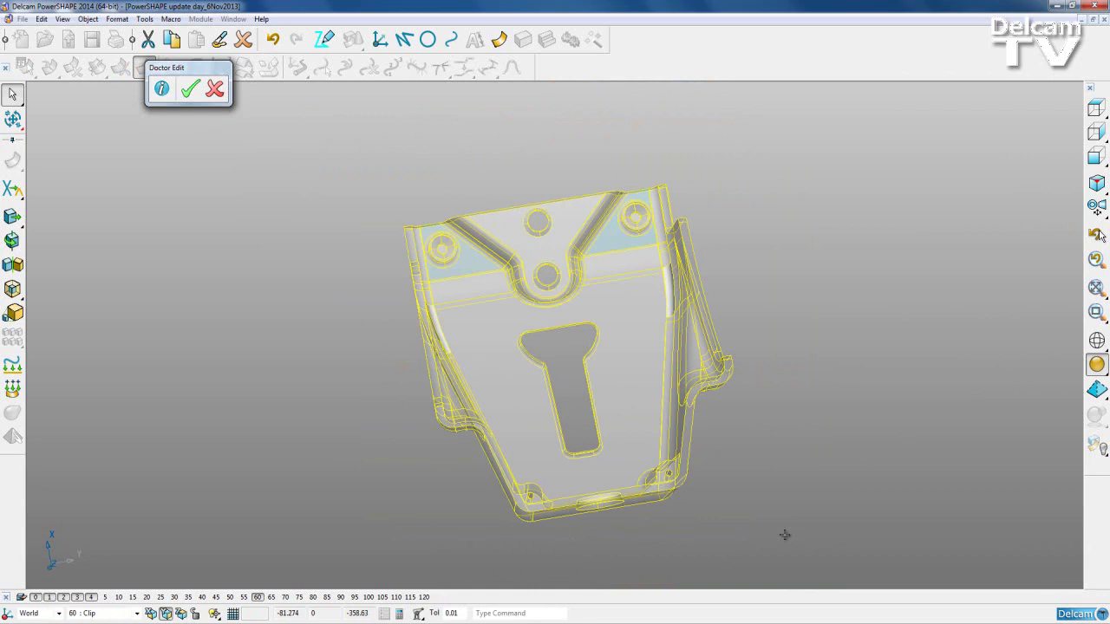
{"action": "left_click", "coordinate": [191, 90]}
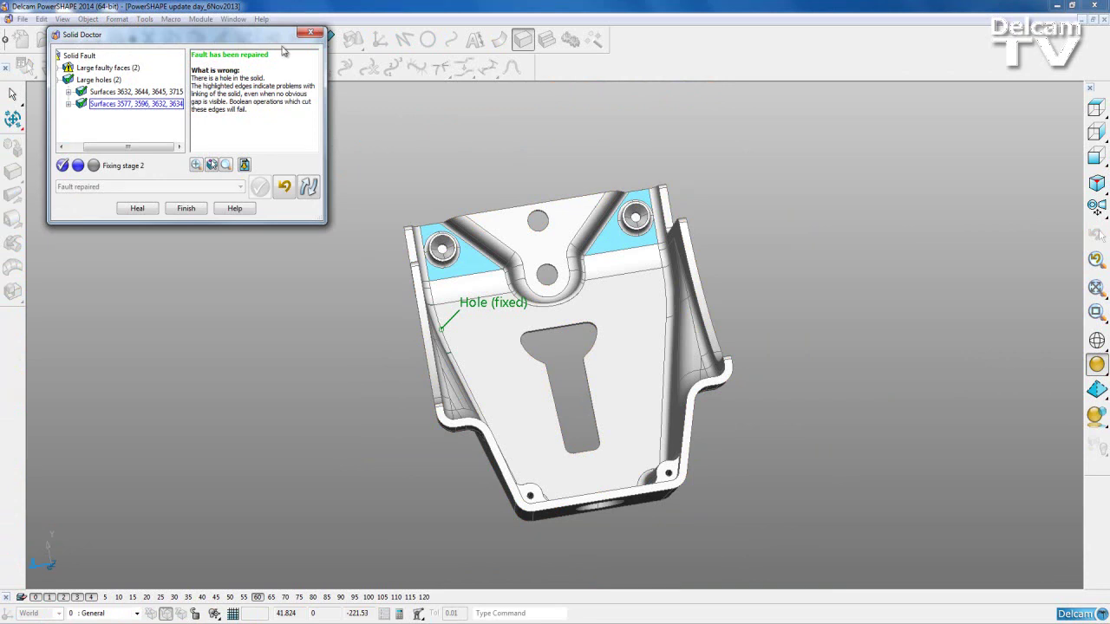
{"action": "left_click", "coordinate": [309, 188]}
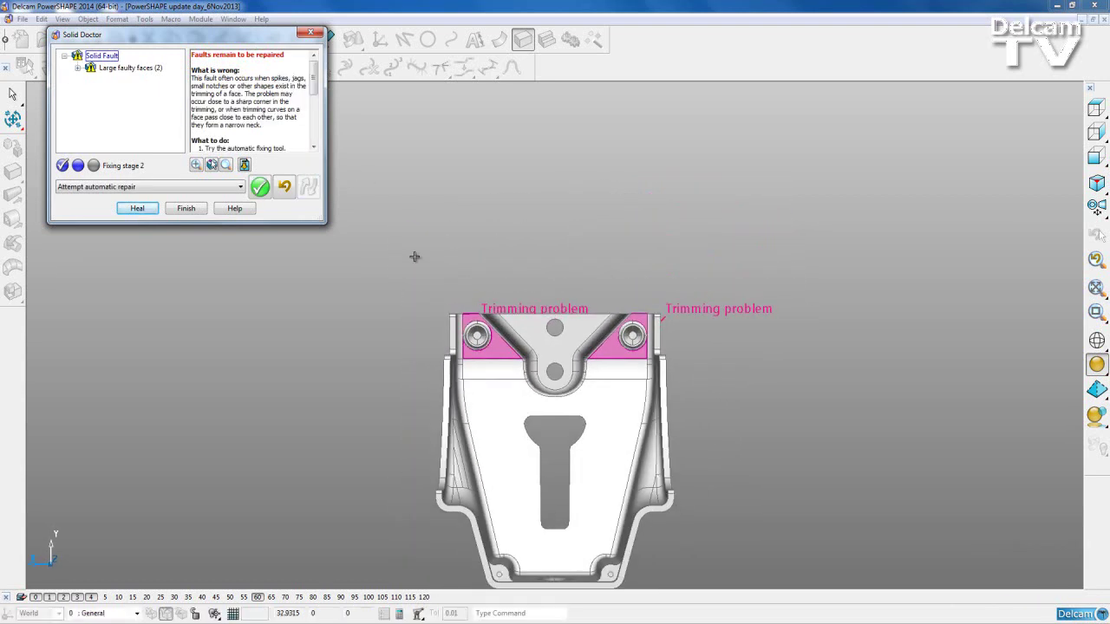
- Extract the two triangular faces with trimming problems around the countersunk holes for editing
{"action": "left_click_drag", "start_coordinate": [434, 299], "coordinate": [721, 397]}
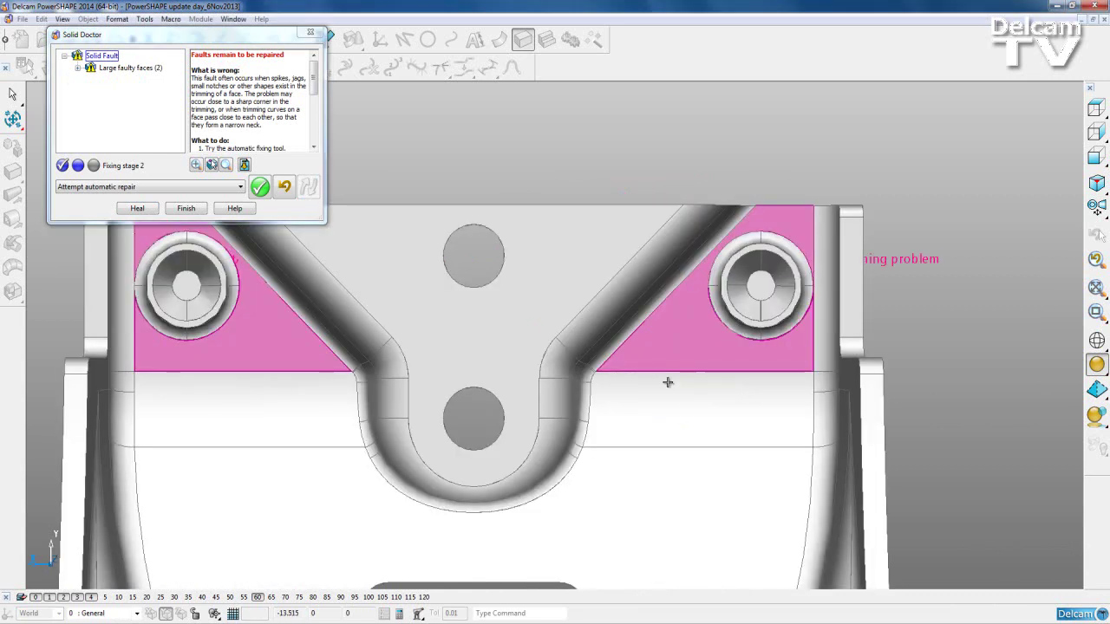
{"action": "middle_click_drag", "start_coordinate": [460, 387], "coordinate": [559, 465]}
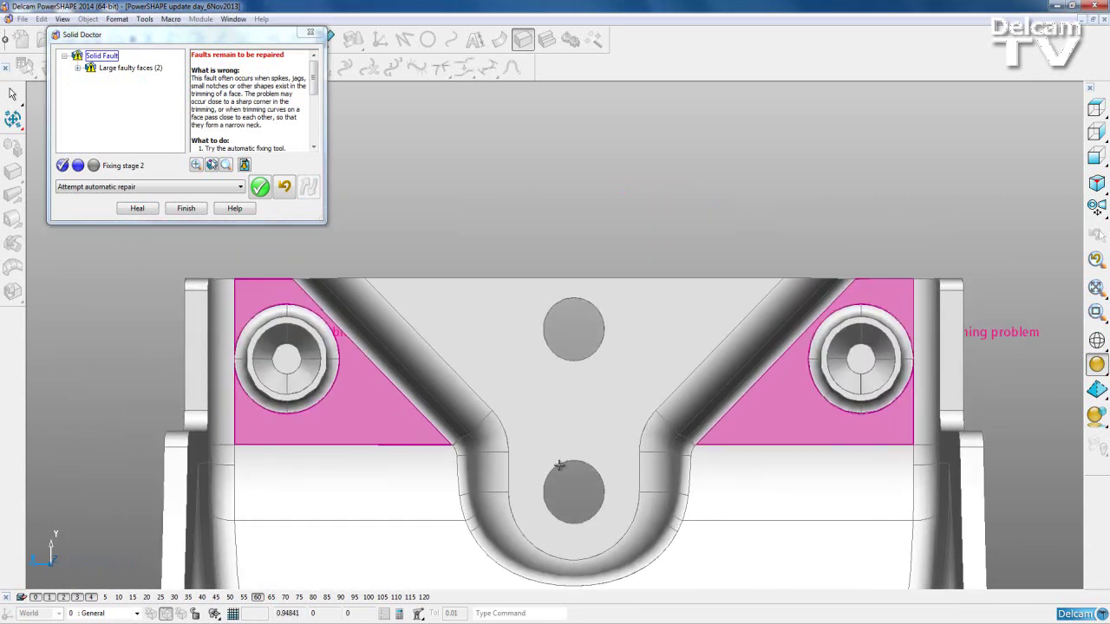
{"action": "left_click", "coordinate": [366, 415]}
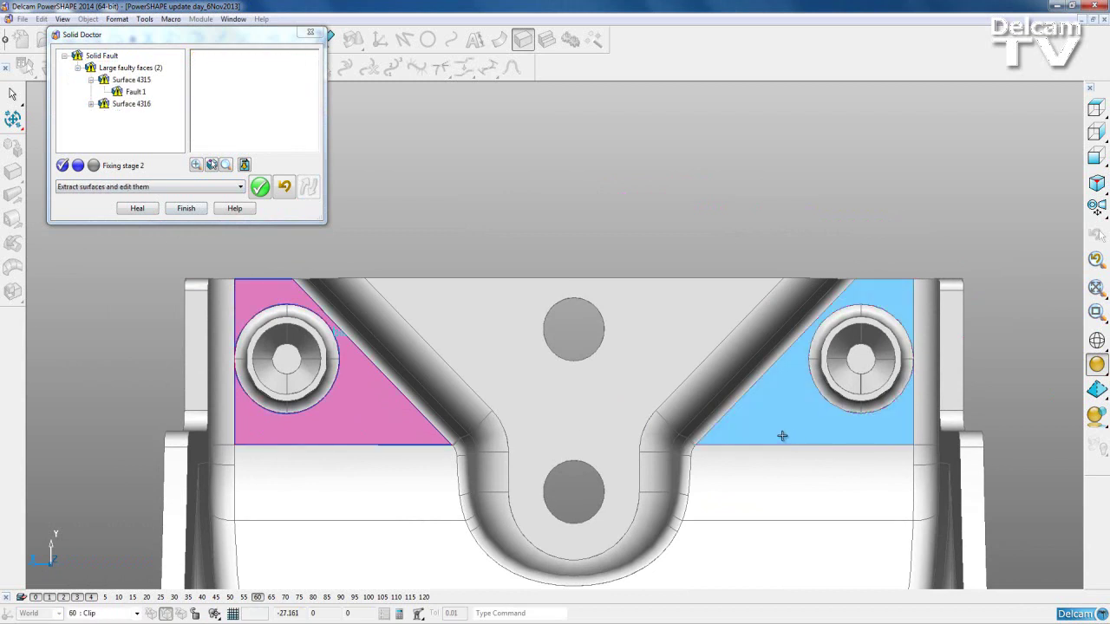
{"action": "left_click", "coordinate": [783, 401]}
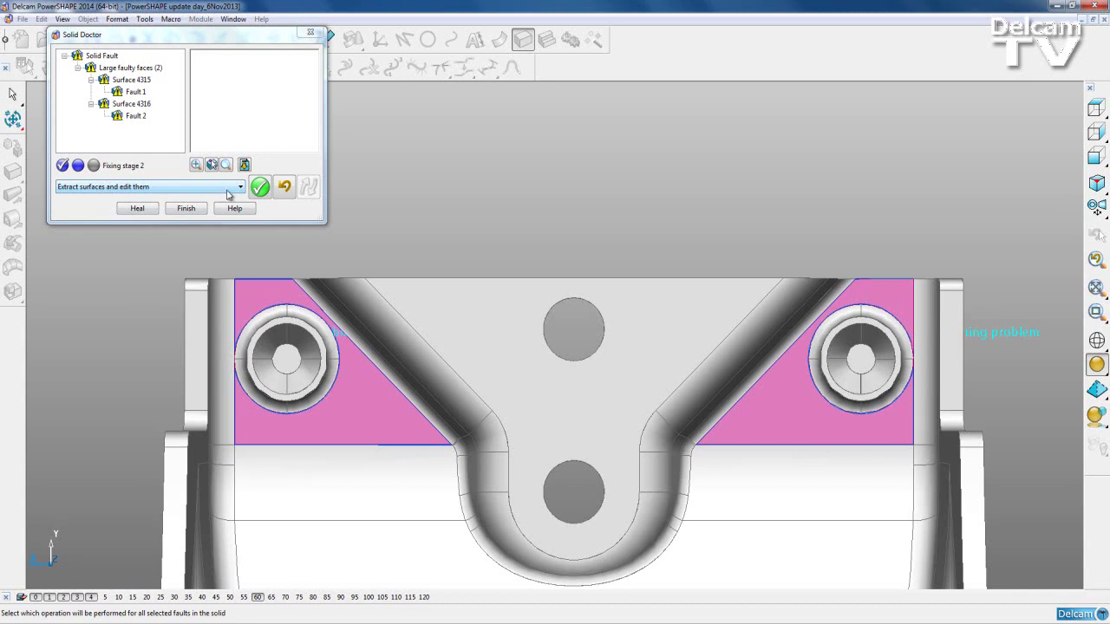
{"action": "left_click", "coordinate": [259, 186]}
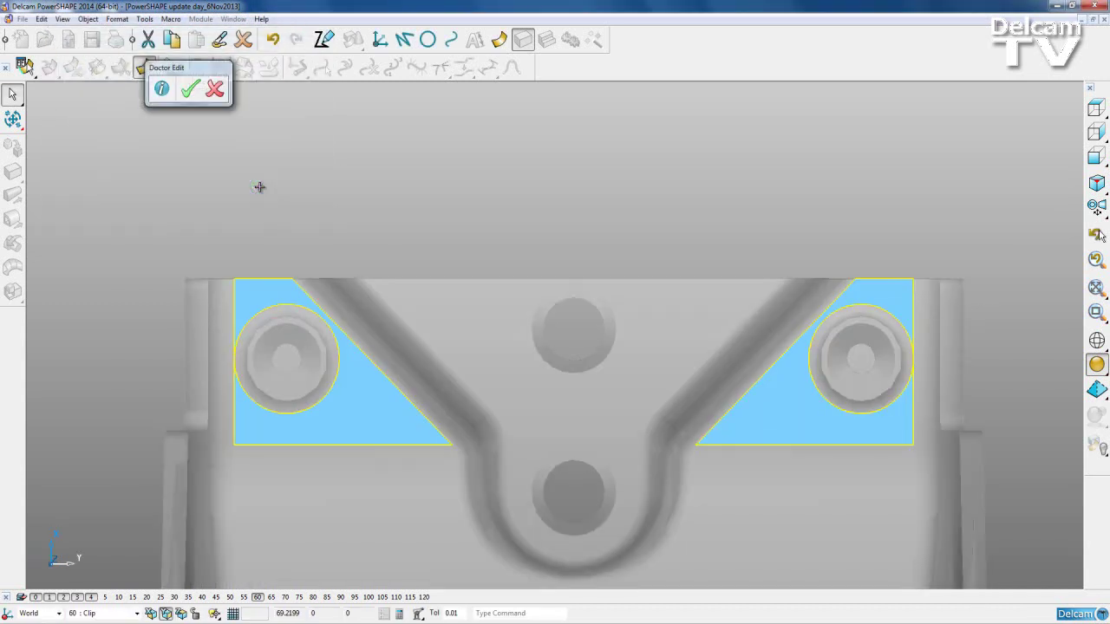
- Isolate the triangular surface on the positive Y side and inspect where its circular cut-out meets the straight outer edge
{"action": "left_click", "coordinate": [663, 241]}
{"action": "left_click", "coordinate": [789, 411]}
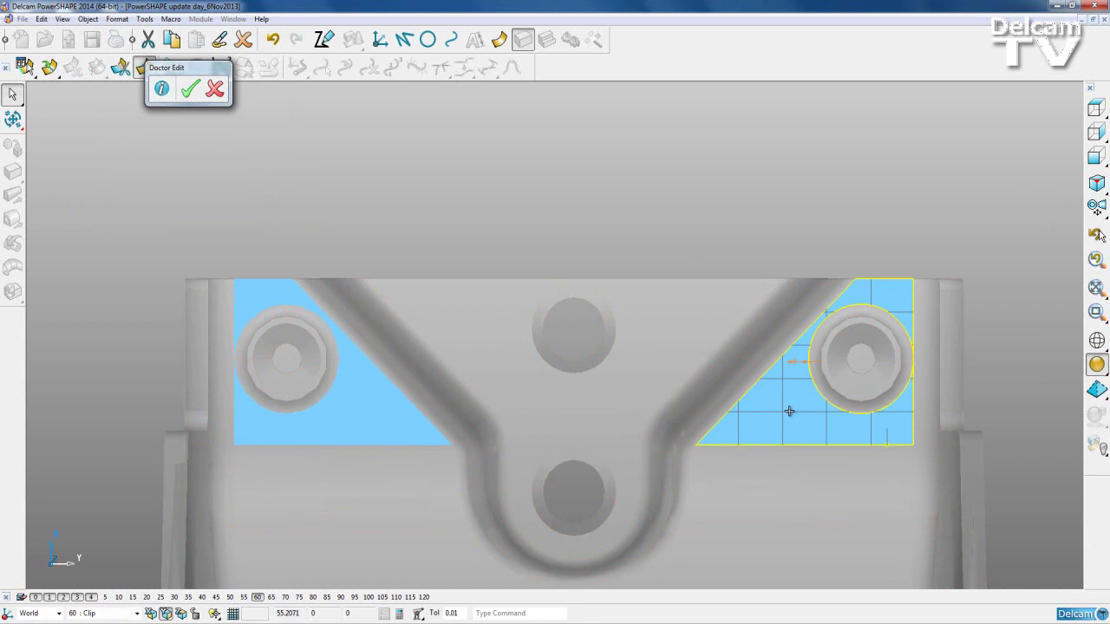
{"action": "key", "text": "ctrl+k"}
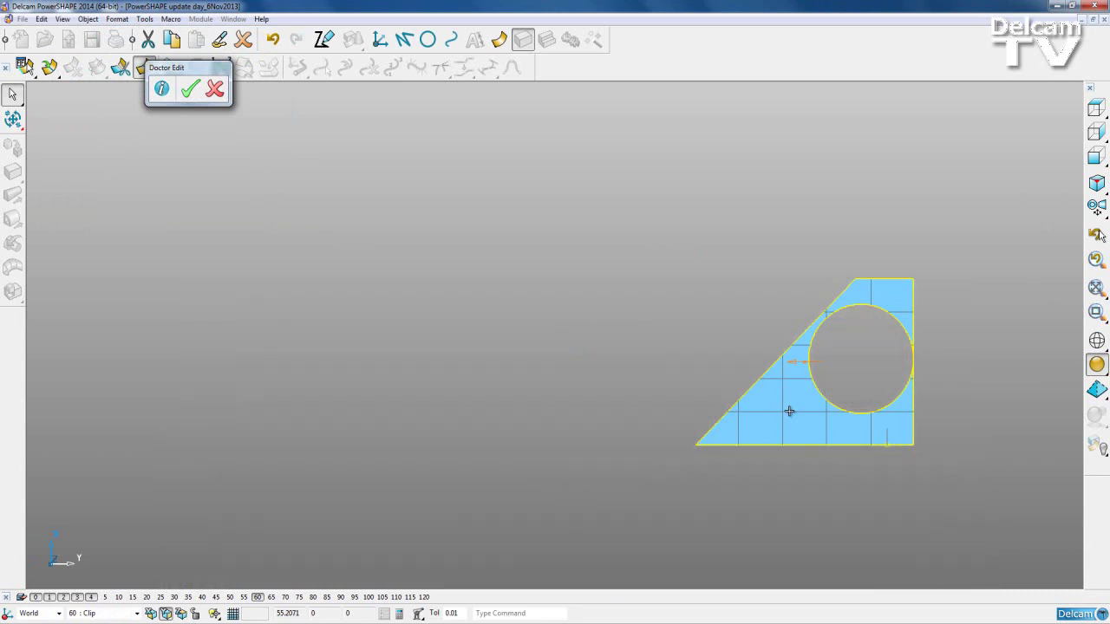
{"action": "key", "text": "F6"}
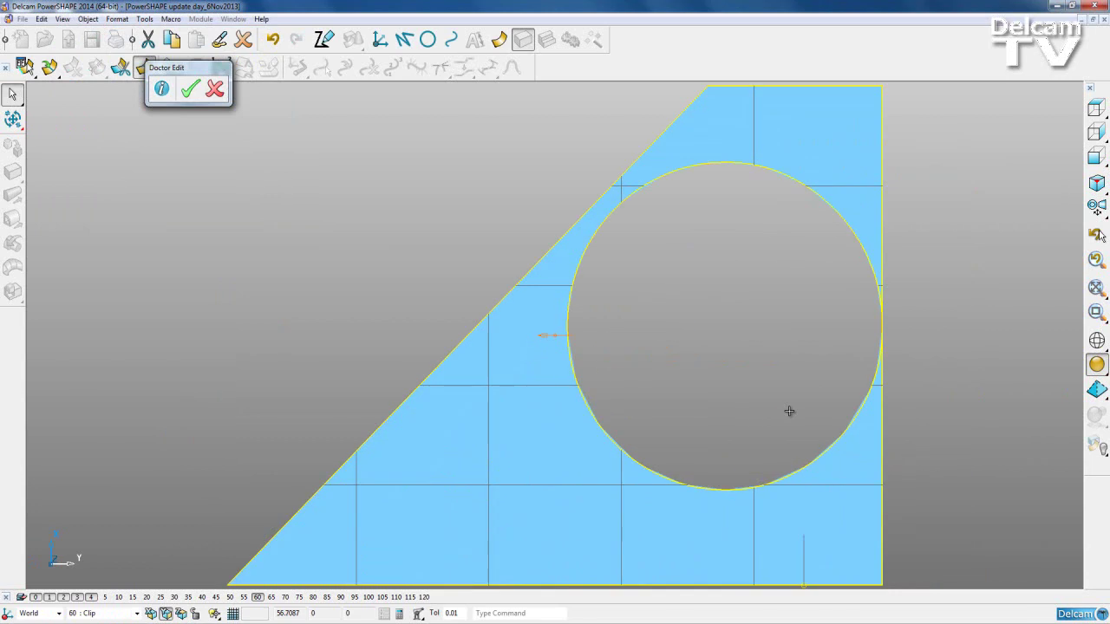
{"action": "middle_click_drag", "start_coordinate": [847, 286], "coordinate": [937, 398], "text": "ctrl+shift"}
{"action": "middle_click_drag", "start_coordinate": [433, 169], "coordinate": [612, 356], "text": "ctrl+shift"}
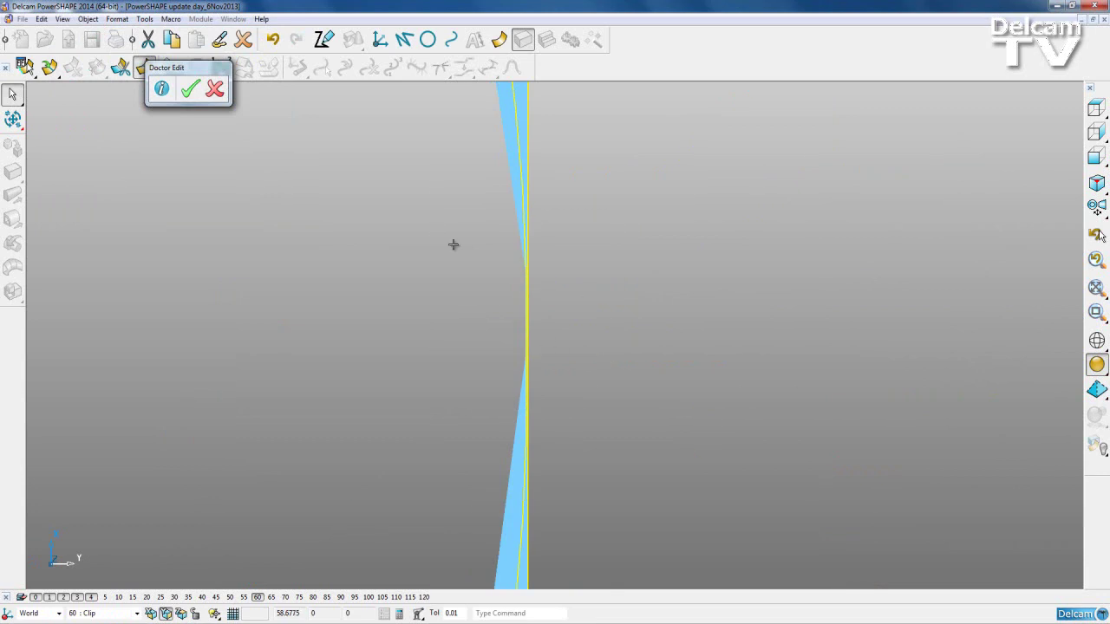
{"action": "middle_click_drag", "start_coordinate": [607, 418], "coordinate": [611, 433], "text": "ctrl+shift"}
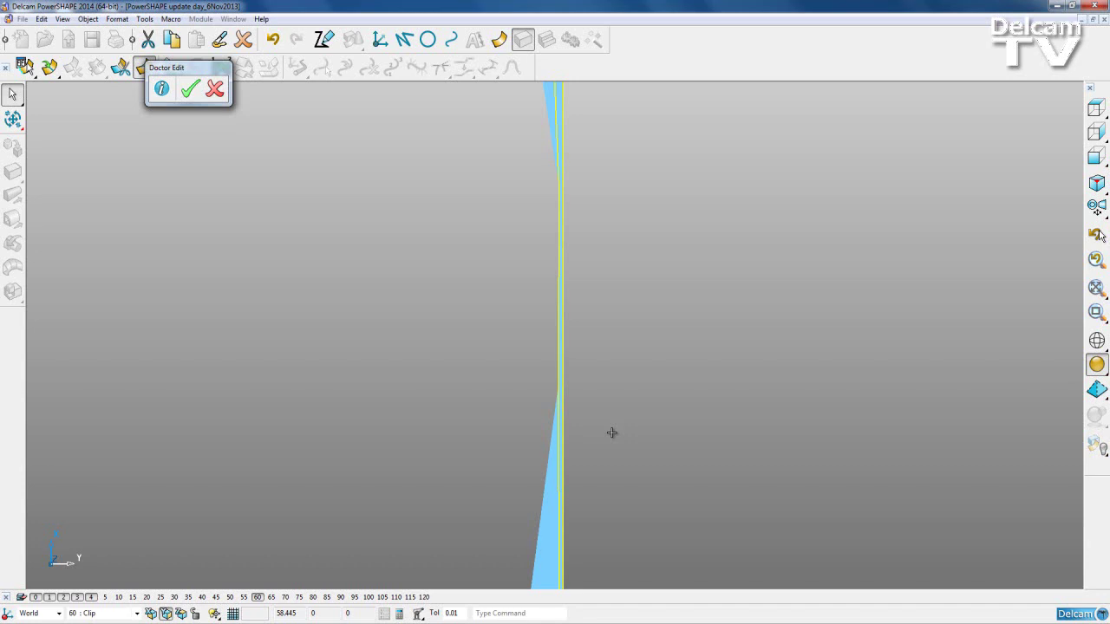
{"action": "key", "text": "F6"}
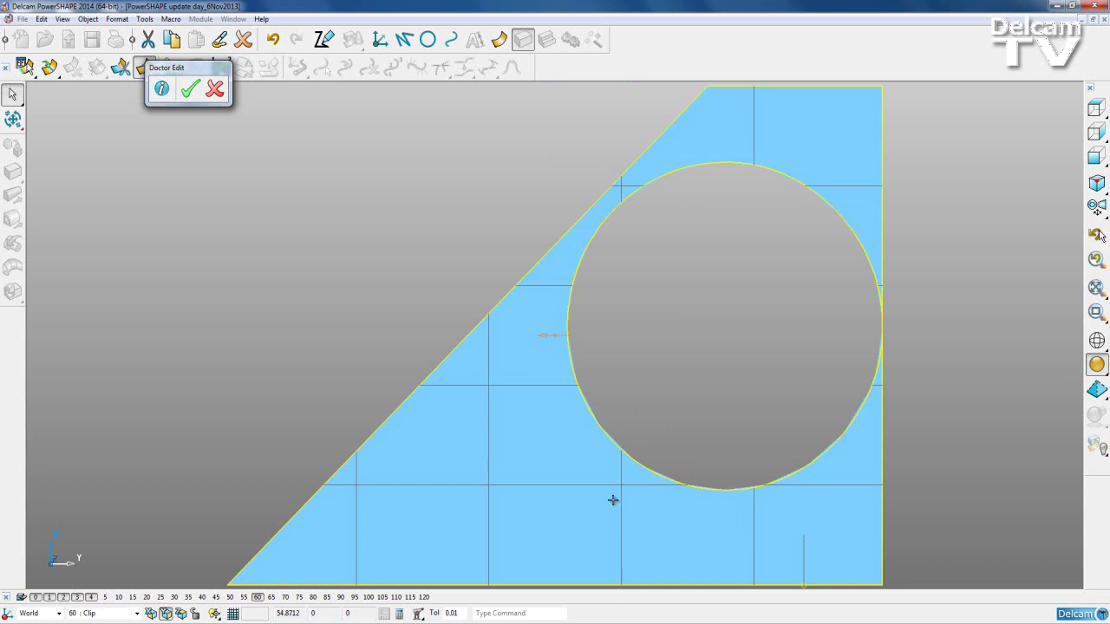
- Open trim region editing on the isolated triangular surface and delete all of its trim boundaries
{"action": "right_click", "coordinate": [557, 468]}
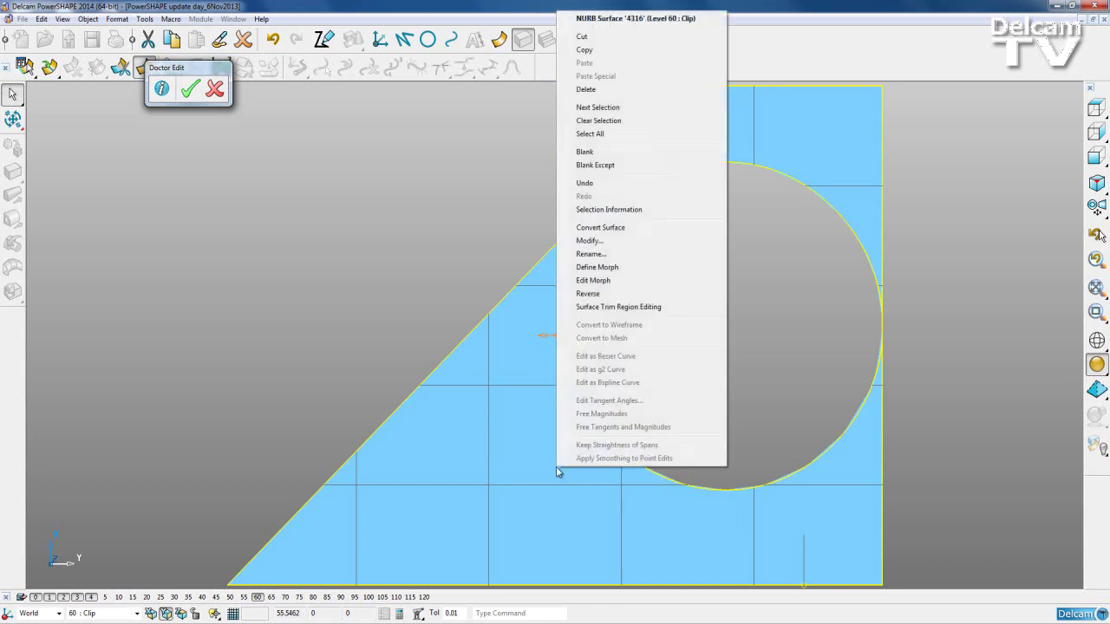
{"action": "left_click", "coordinate": [670, 308]}
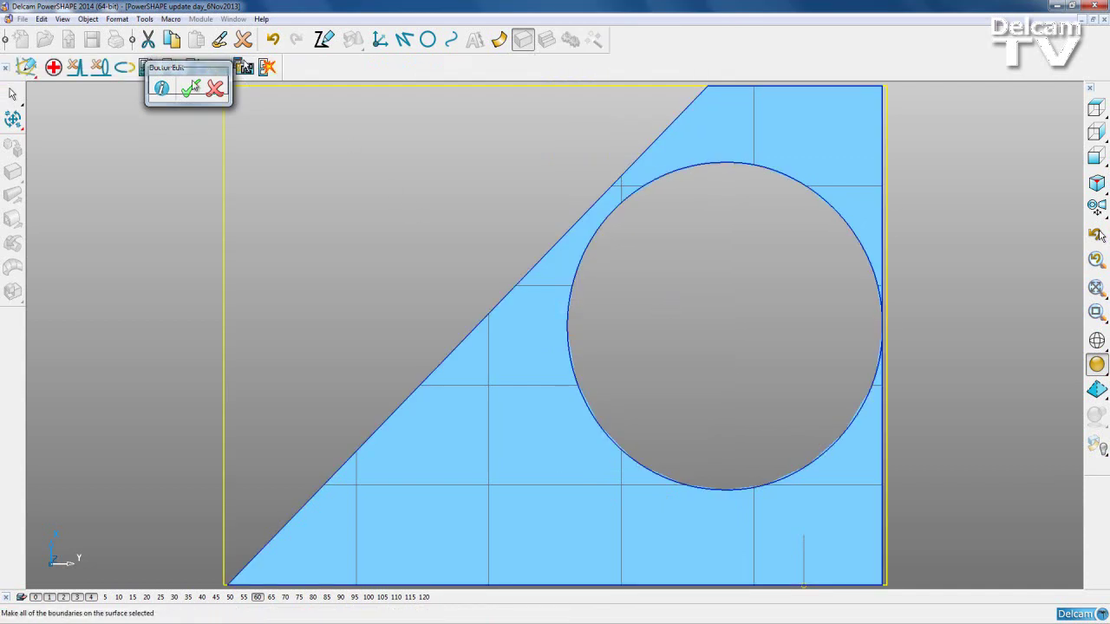
{"action": "left_click_drag", "start_coordinate": [87, 147], "coordinate": [113, 103]}
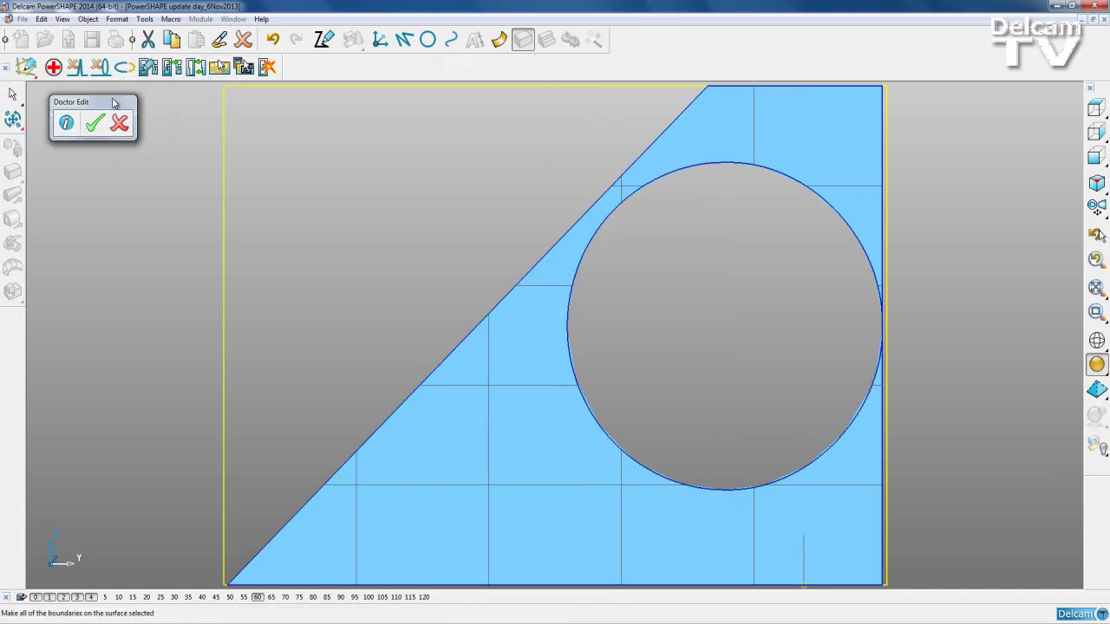
{"action": "left_click", "coordinate": [223, 69]}
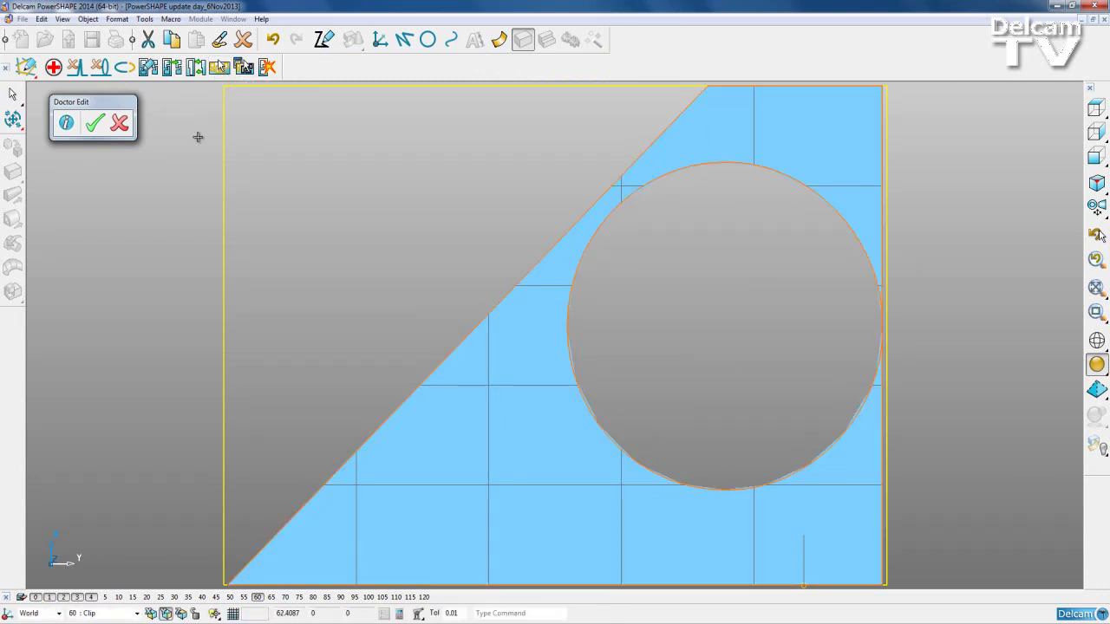
{"action": "left_click", "coordinate": [268, 68]}
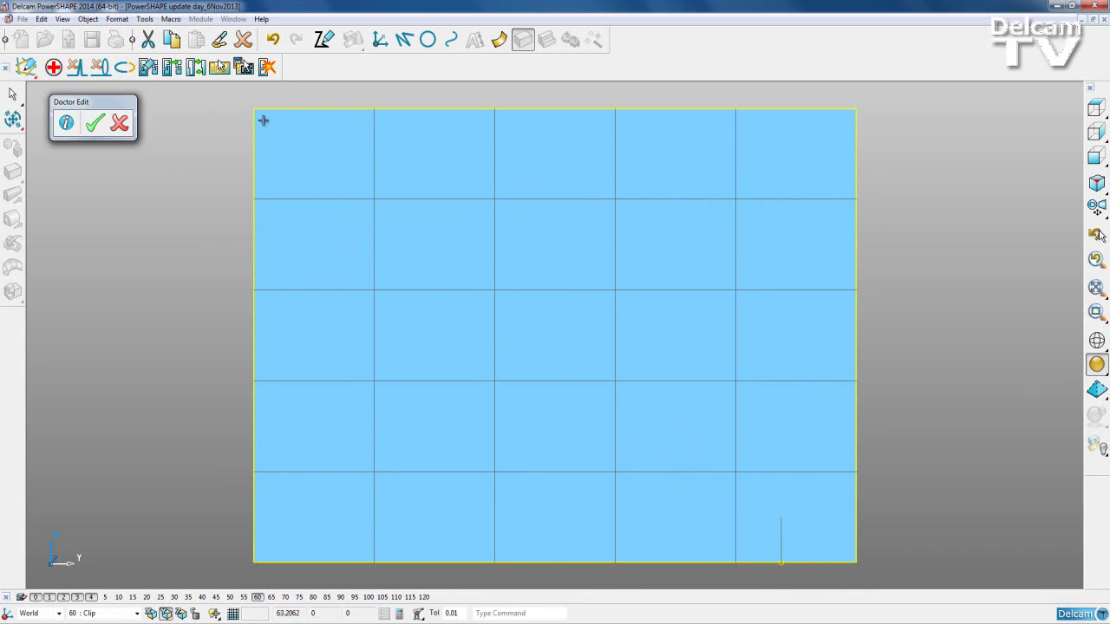
- Create and save one continuous trim boundary following the diagonal, the straight edges and the circle where it touches the outer edge
{"action": "left_click", "coordinate": [148, 66]}
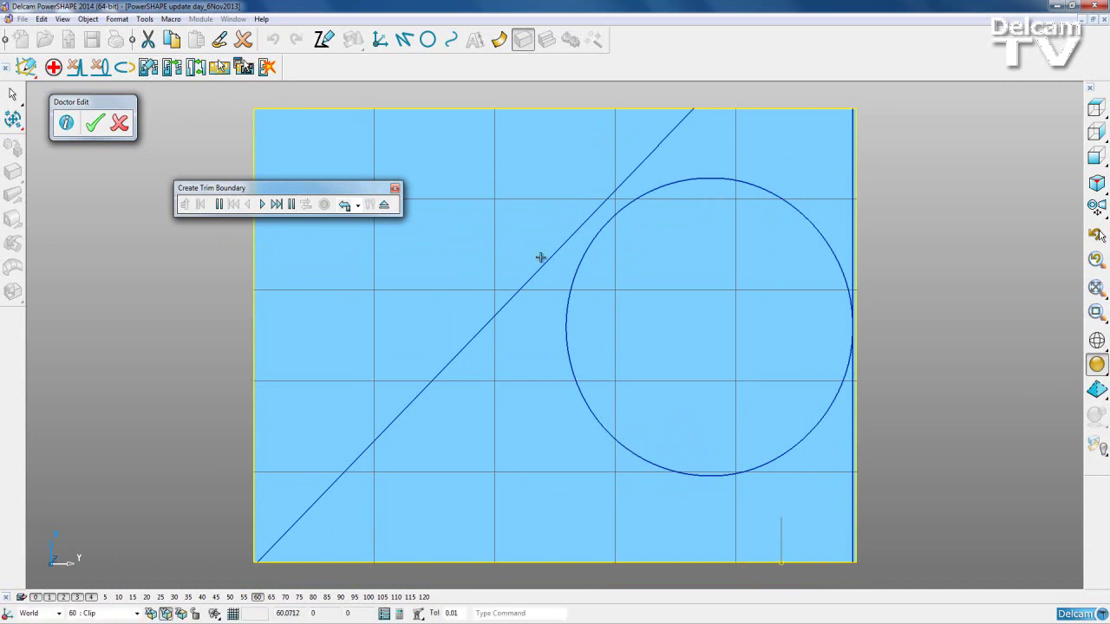
{"action": "left_click", "coordinate": [548, 260]}
{"action": "left_click", "coordinate": [739, 108]}
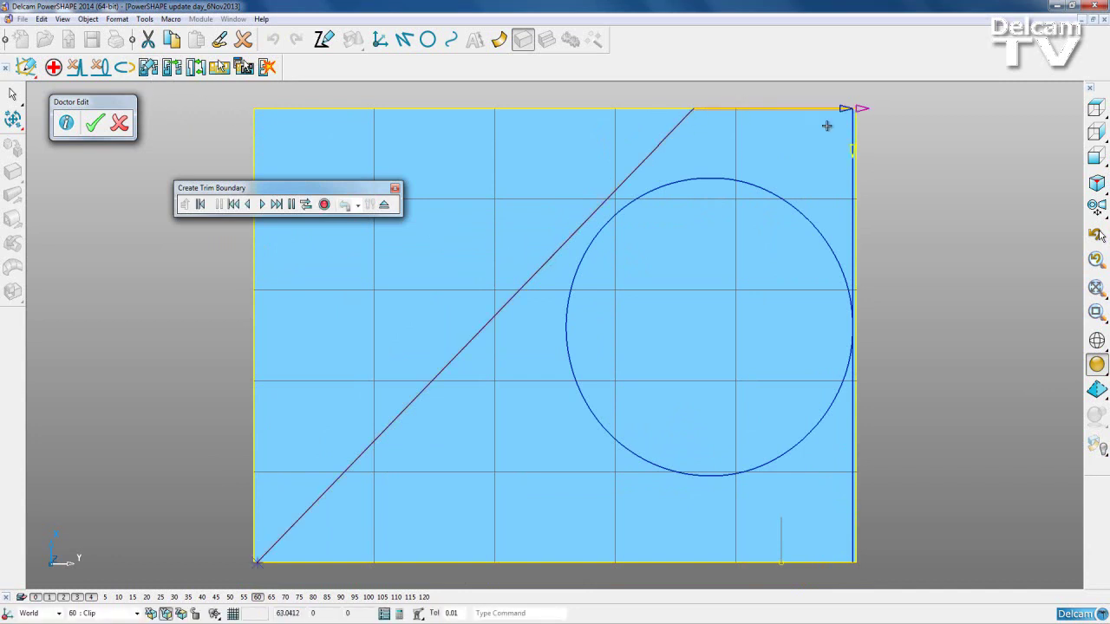
{"action": "left_click", "coordinate": [854, 150]}
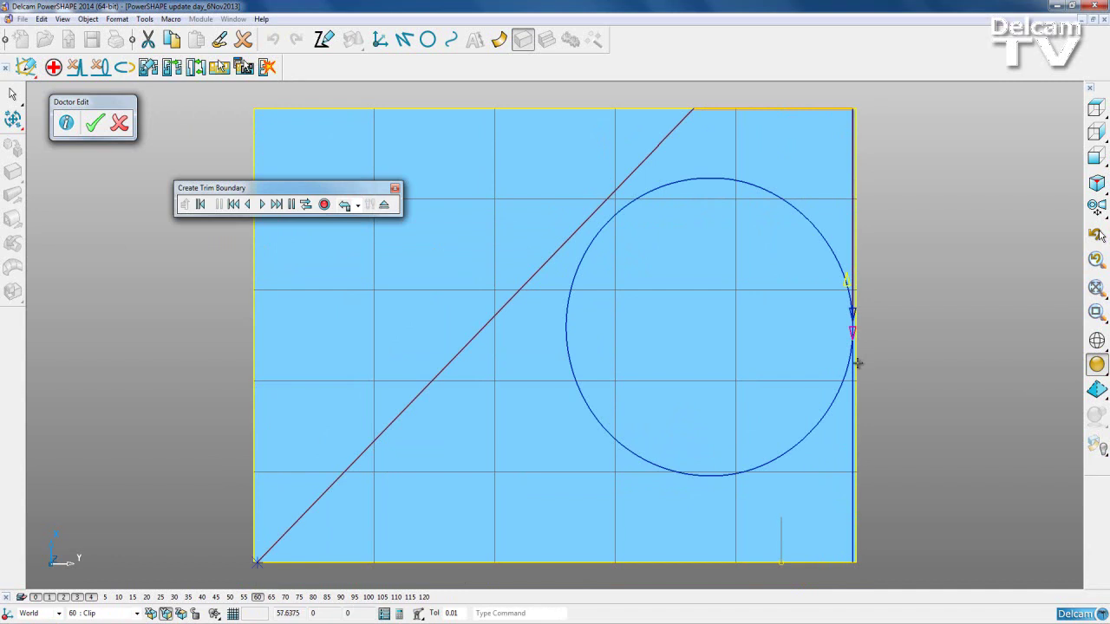
{"action": "middle_click_drag", "start_coordinate": [856, 365], "coordinate": [705, 403], "text": "shift"}
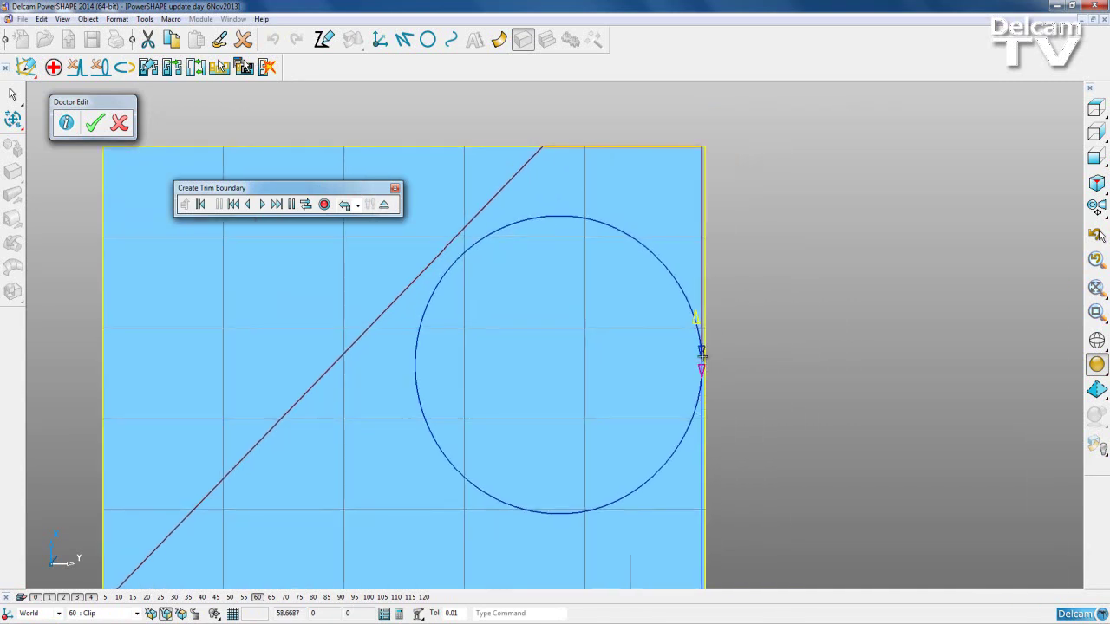
{"action": "left_click", "coordinate": [698, 320]}
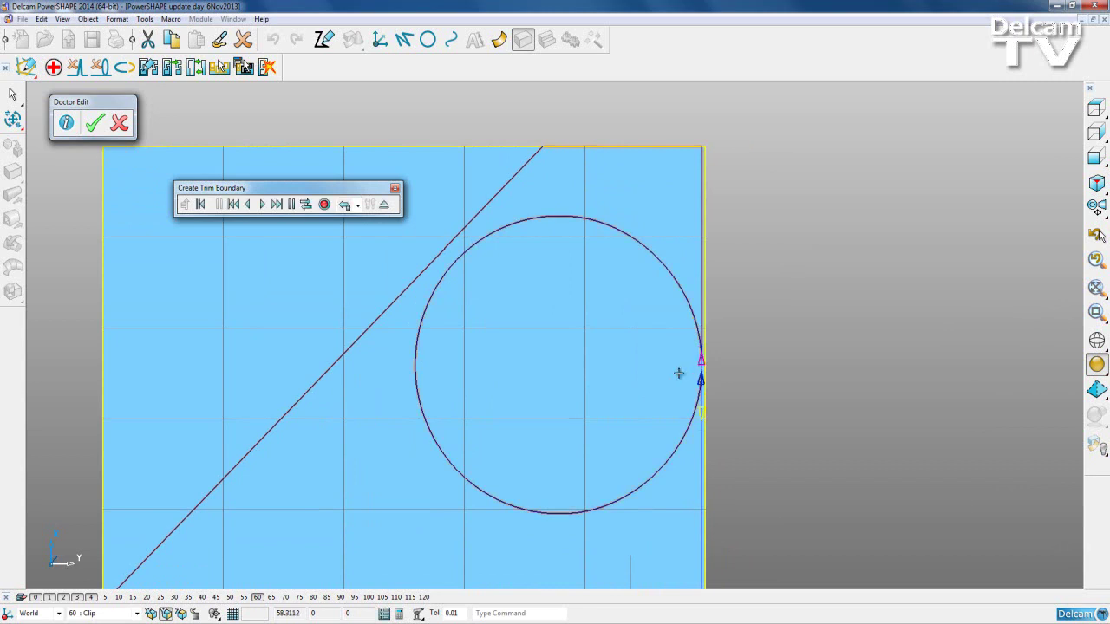
{"action": "middle_click_drag", "start_coordinate": [632, 509], "coordinate": [735, 423], "text": "shift"}
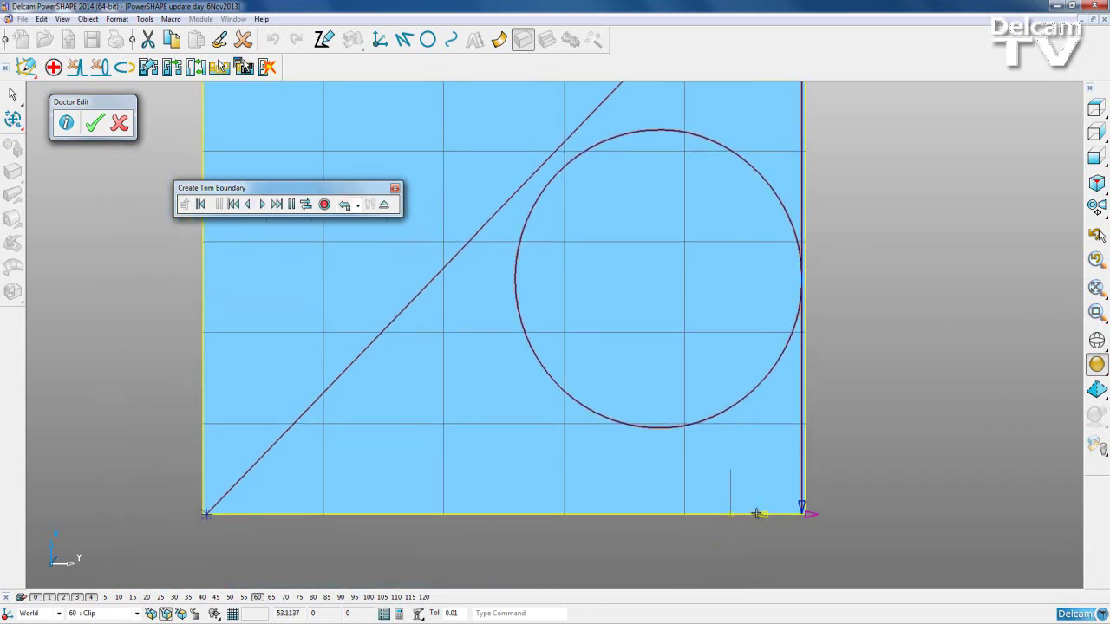
{"action": "left_click", "coordinate": [324, 204]}
{"action": "left_click", "coordinate": [387, 205]}
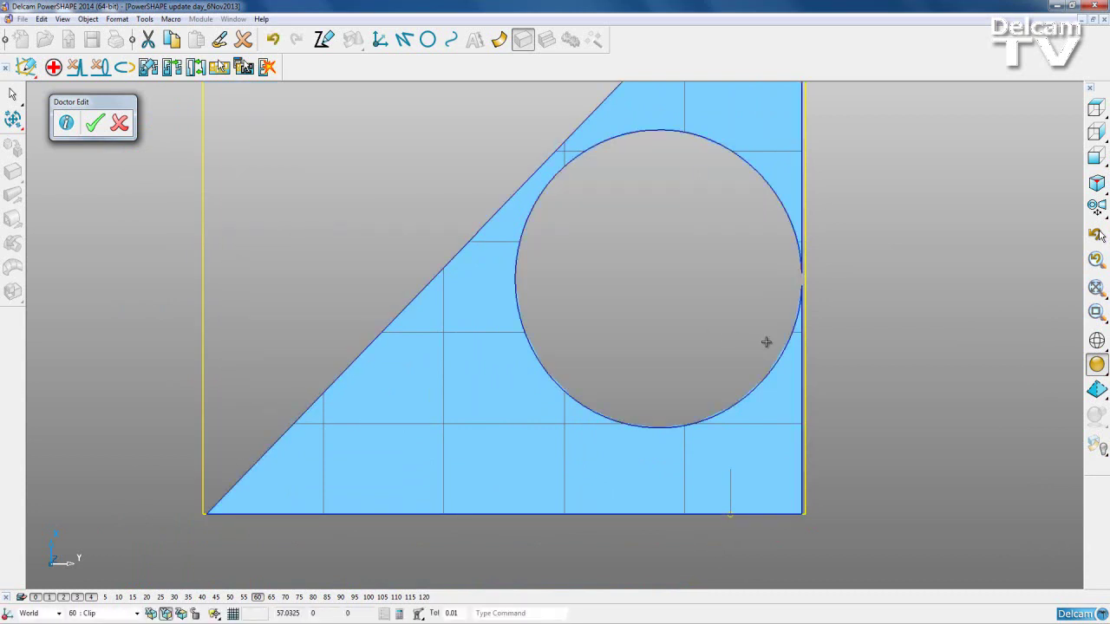
- Inspect the new trim where the circle meets the outer edge, and redisplay the rest of the bracket
{"action": "middle_click_drag", "start_coordinate": [852, 303], "coordinate": [835, 378], "text": "shift"}
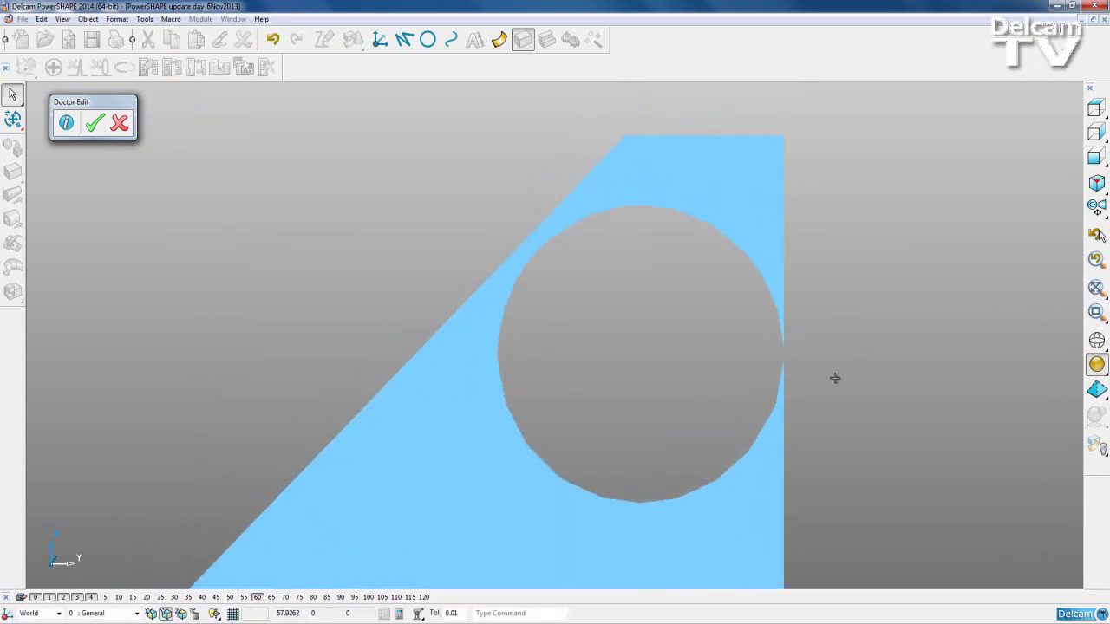
{"action": "middle_click_drag", "start_coordinate": [749, 311], "coordinate": [831, 398], "text": "ctrl+shift"}
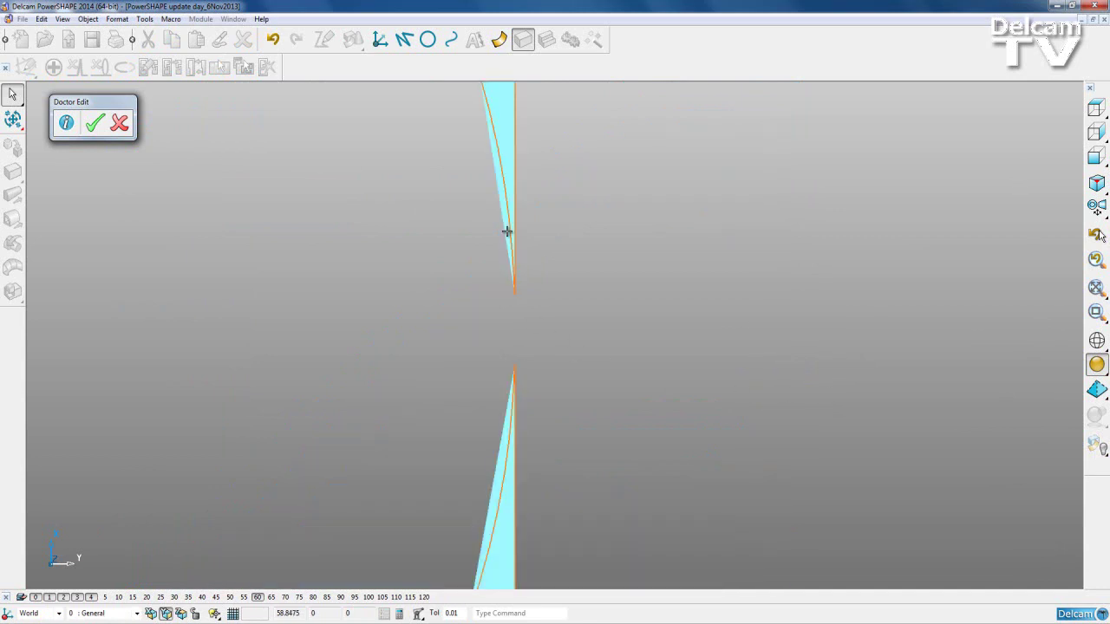
{"action": "scroll", "coordinate": [514, 309], "scroll_direction": "up", "scroll_amount": 1}
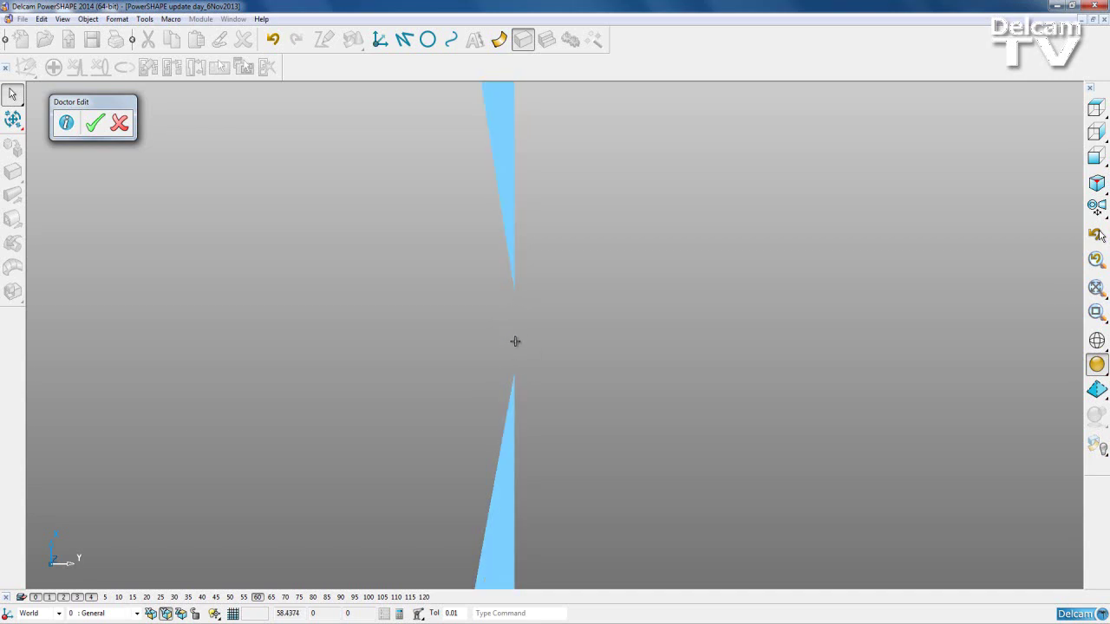
{"action": "scroll", "coordinate": [515, 341], "scroll_direction": "down", "scroll_amount": 5}
{"action": "scroll", "coordinate": [515, 342], "scroll_direction": "down", "scroll_amount": 2}
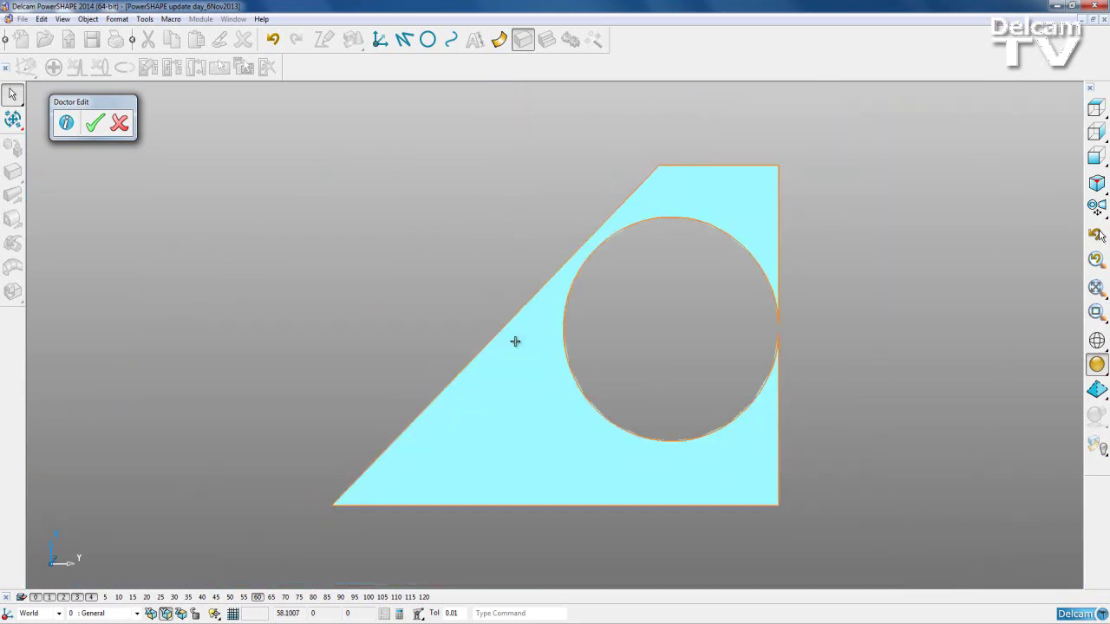
{"action": "left_click", "coordinate": [515, 342]}
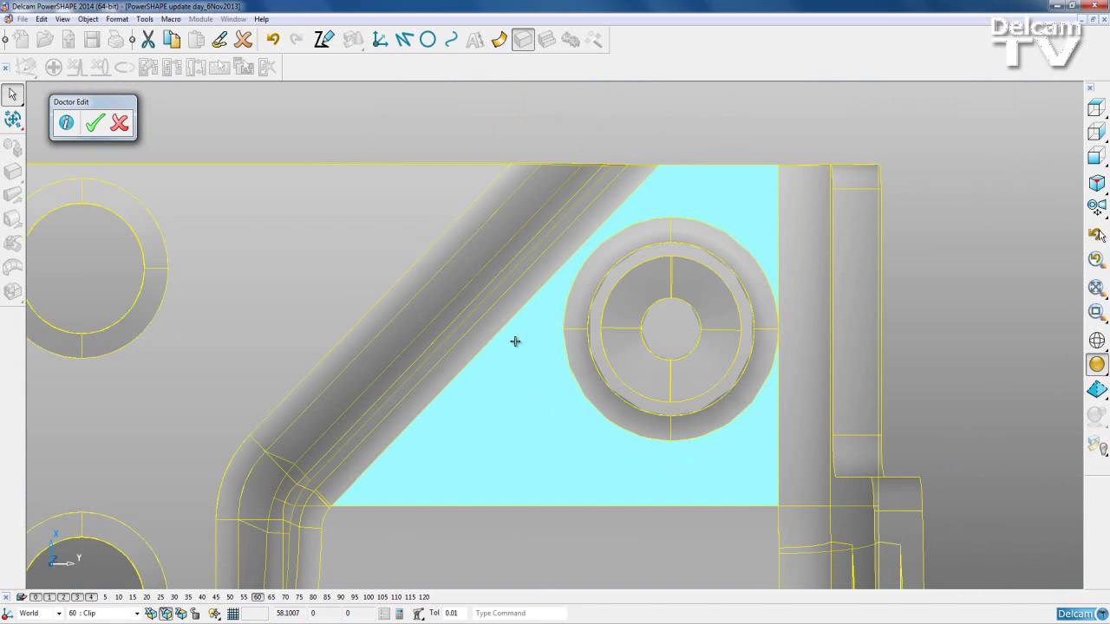
{"action": "key", "text": "F6"}
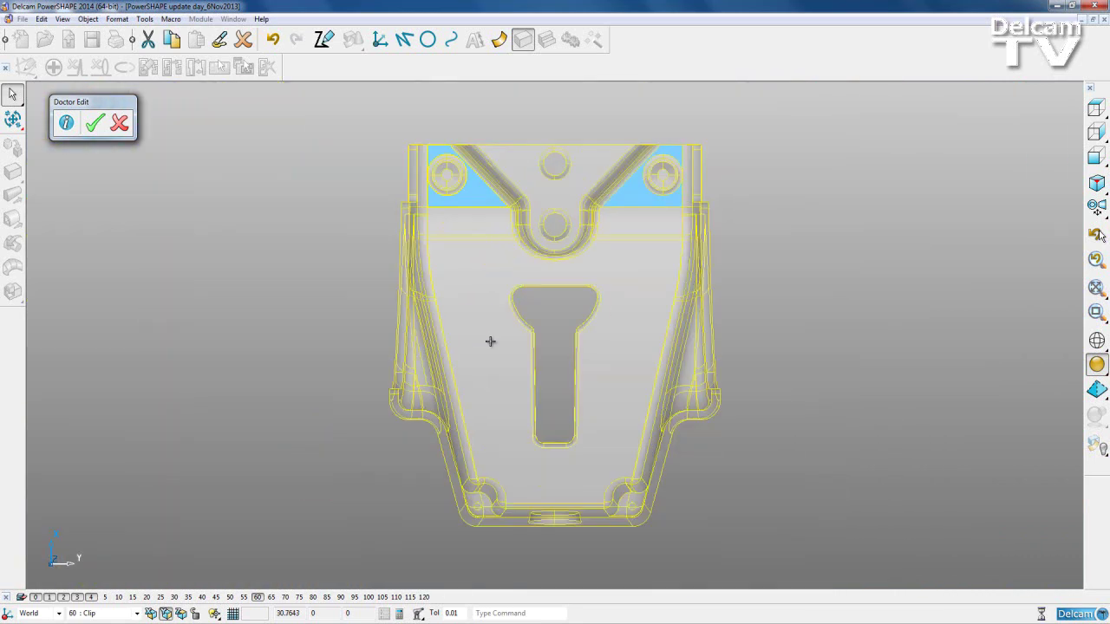
- Delete the faulty triangular surface on the other side and mirror the repaired one into its place, keeping the original
{"action": "left_click", "coordinate": [357, 155]}
{"action": "left_click", "coordinate": [471, 192]}
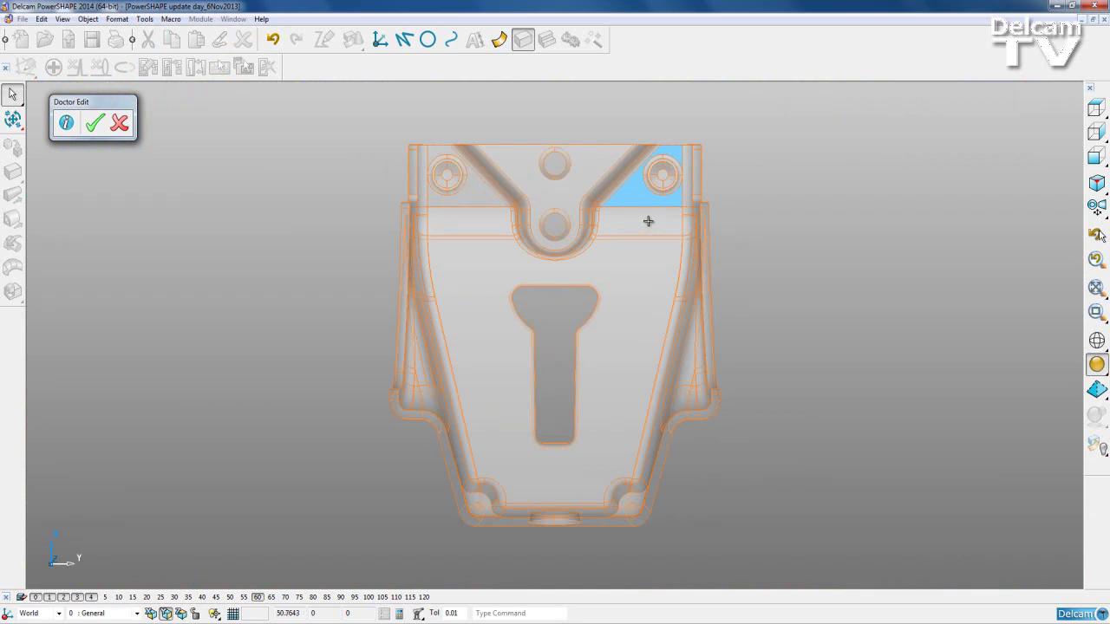
{"action": "left_click", "coordinate": [639, 187]}
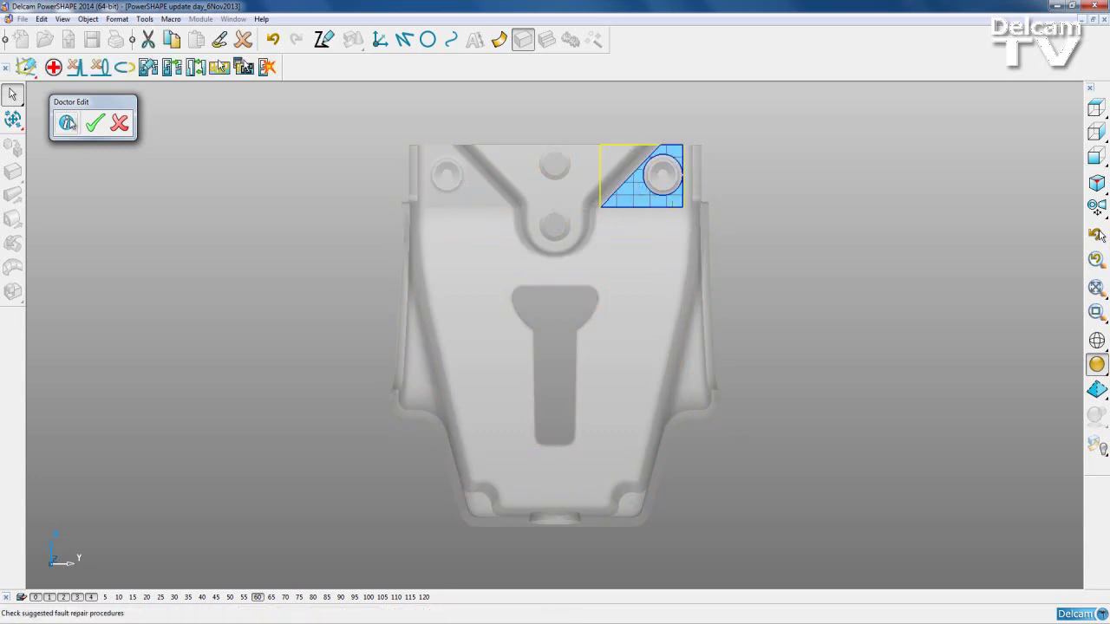
{"action": "left_click", "coordinate": [13, 120]}
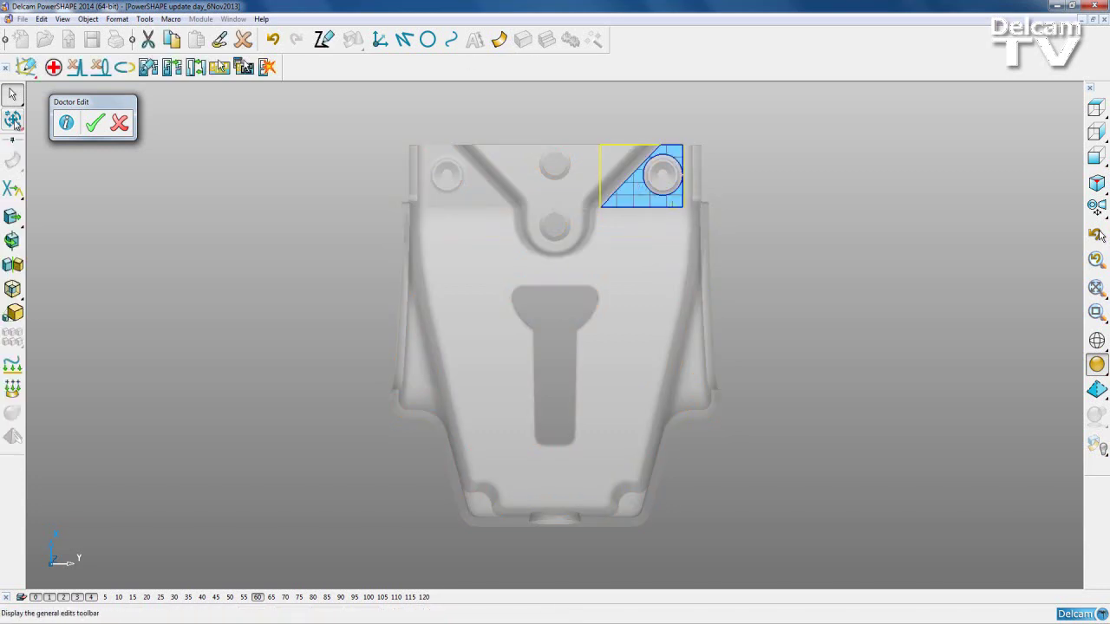
{"action": "left_click", "coordinate": [10, 266]}
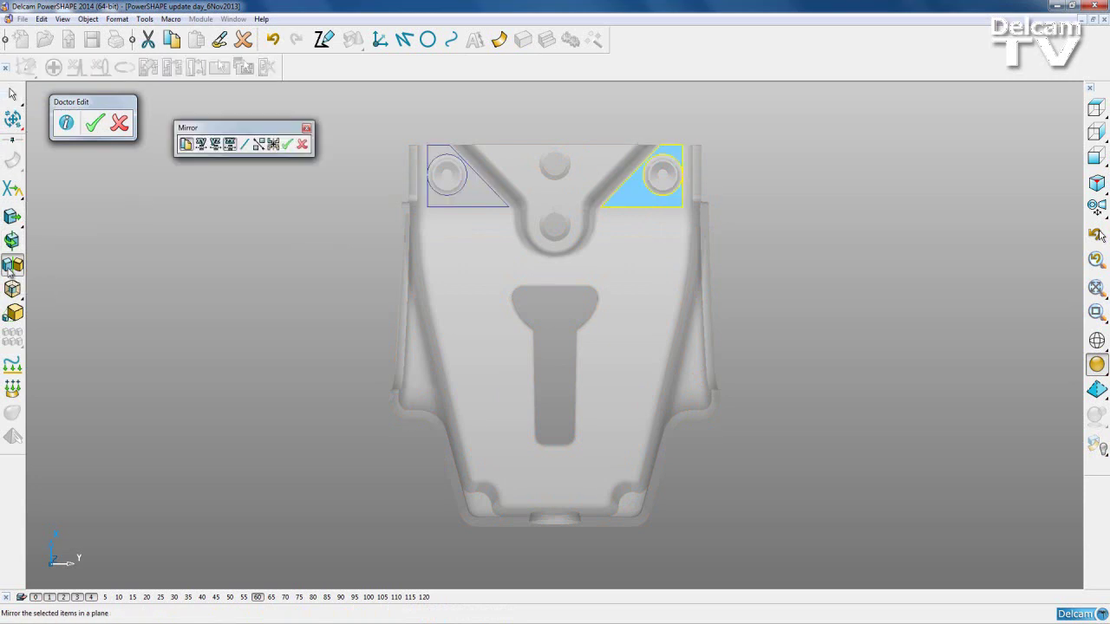
{"action": "left_click", "coordinate": [287, 144]}
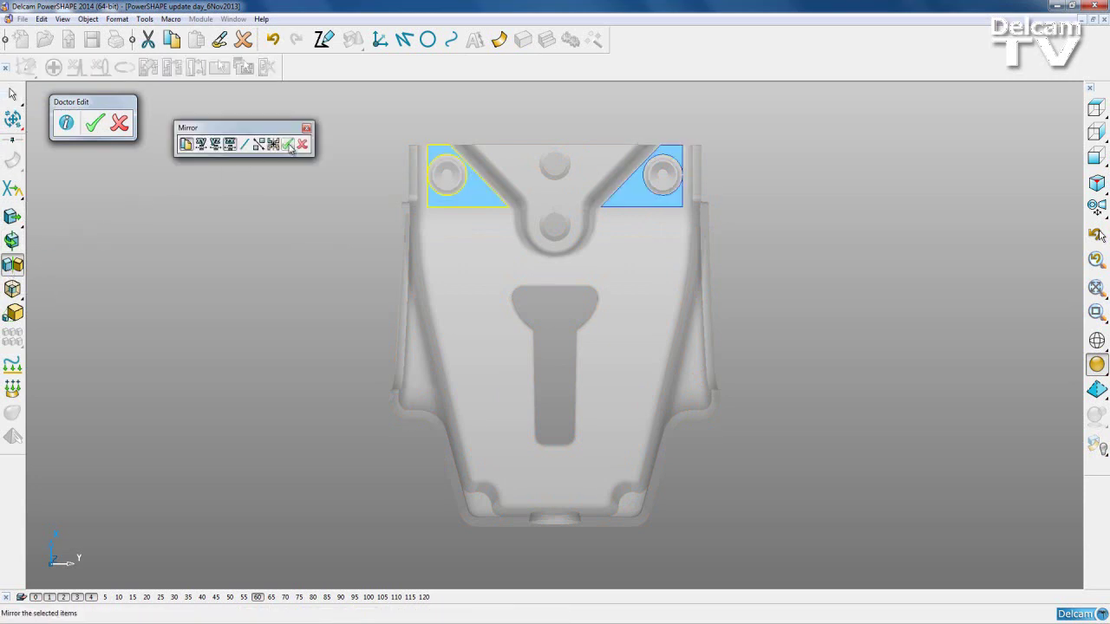
{"action": "left_click", "coordinate": [302, 145]}
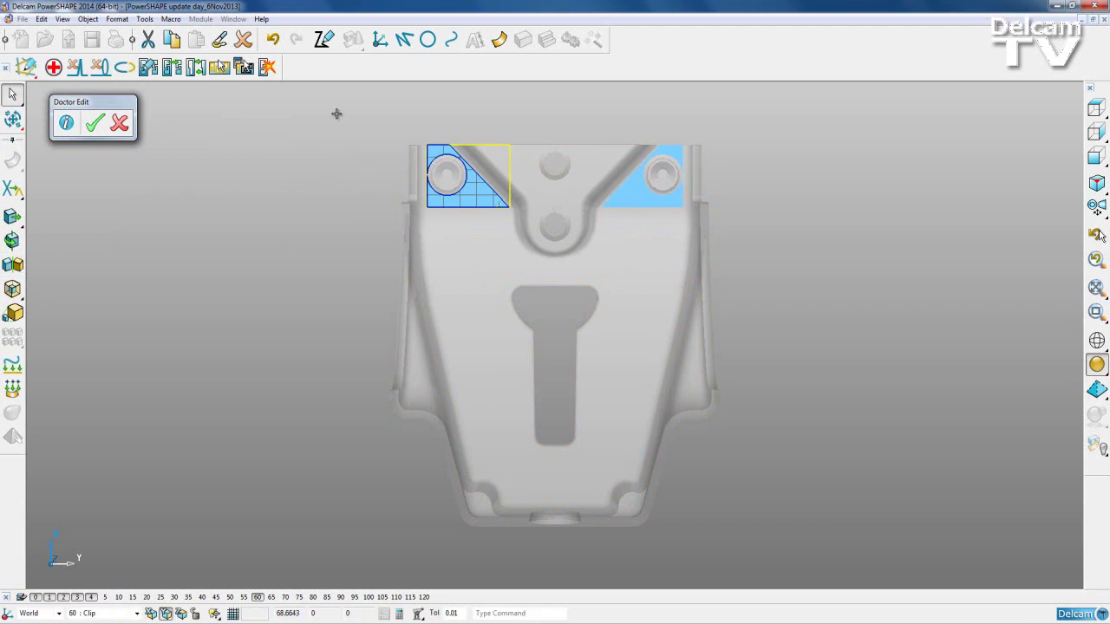
- Select the whole part including both triangular surfaces, accept the doctor edit, and re-check the solid for remaining faults
{"action": "left_click_drag", "start_coordinate": [335, 112], "coordinate": [789, 576]}
{"action": "left_click", "coordinate": [93, 123]}
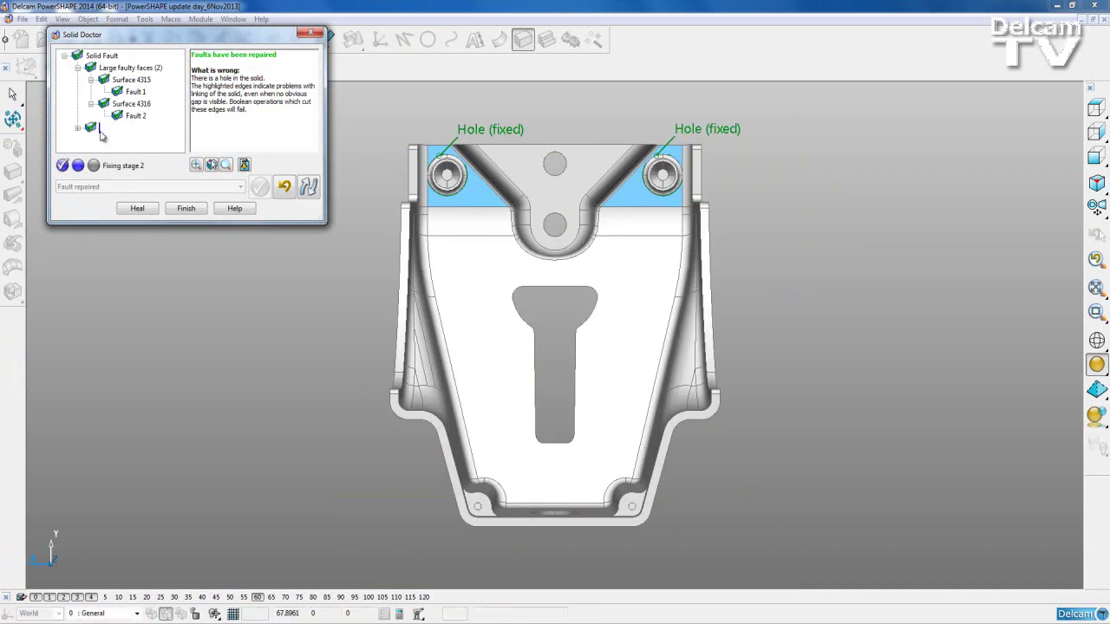
{"action": "left_click", "coordinate": [310, 187]}
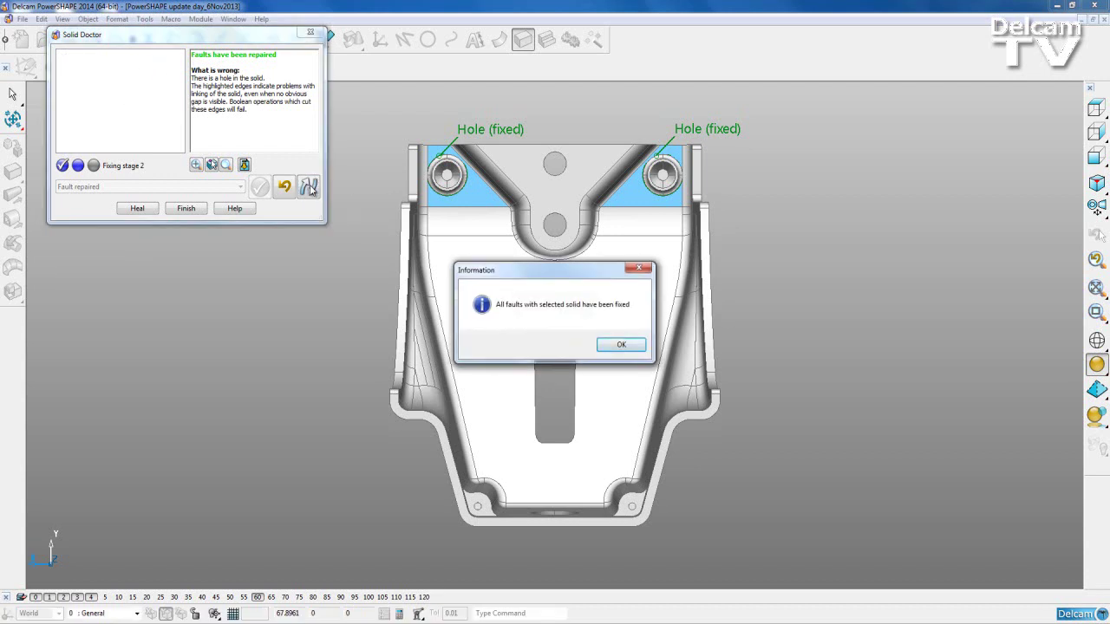
{"action": "left_click", "coordinate": [625, 345]}
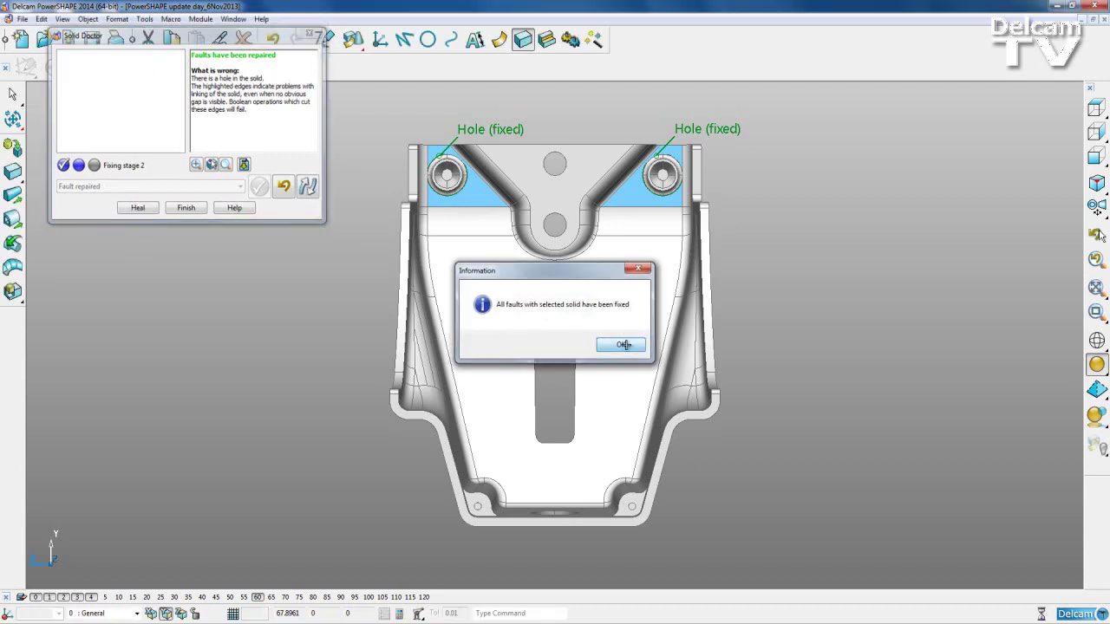
{"action": "middle_click_drag", "start_coordinate": [636, 355], "coordinate": [478, 223]}
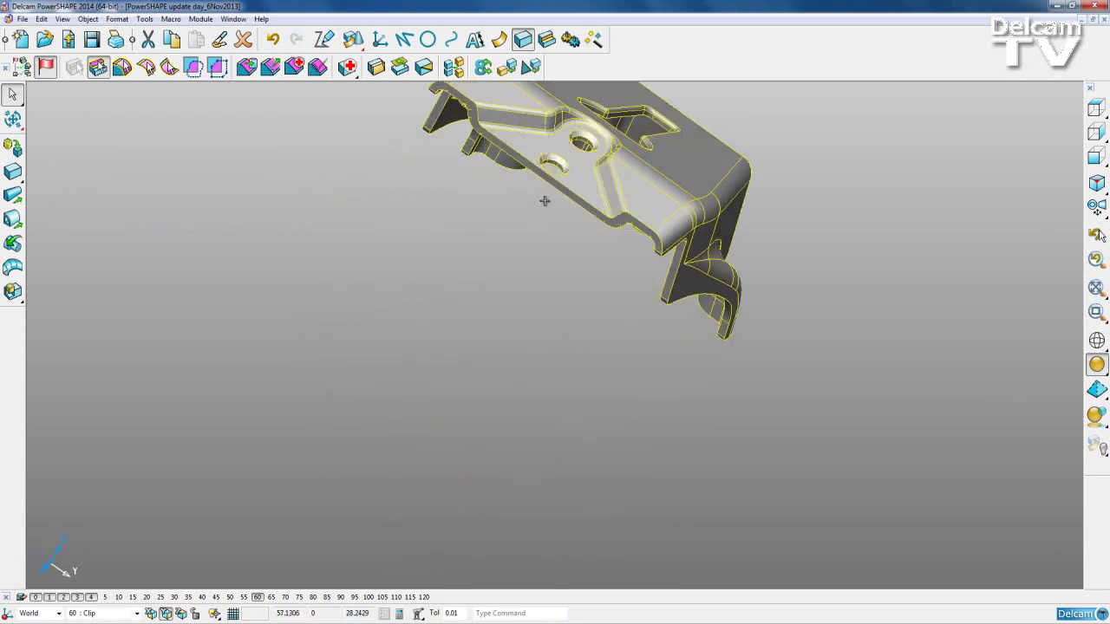
{"action": "middle_click_drag", "start_coordinate": [544, 201], "coordinate": [520, 361], "text": "shift"}
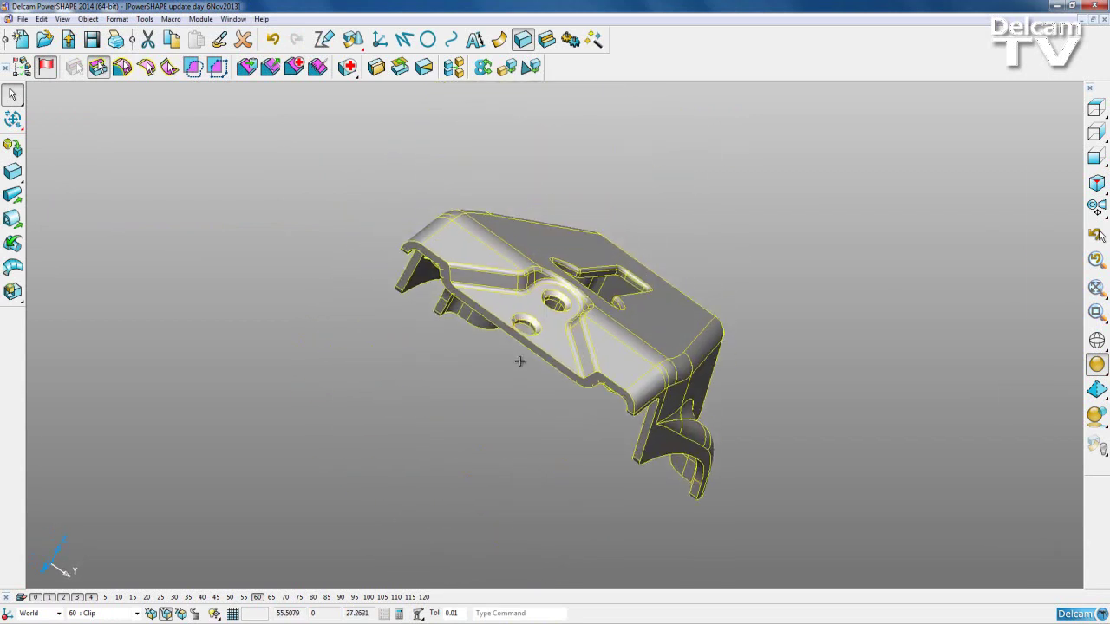
- Hide level 60 (Clip) and display level 65 (Radiator)
{"action": "left_click", "coordinate": [258, 597]}
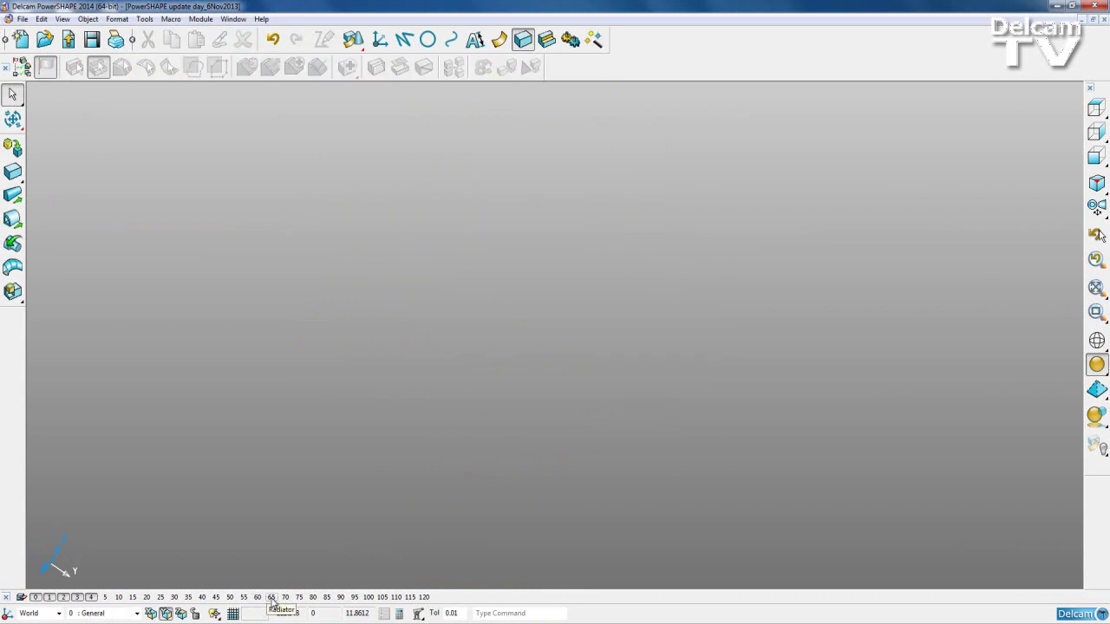
{"action": "left_click", "coordinate": [272, 598]}
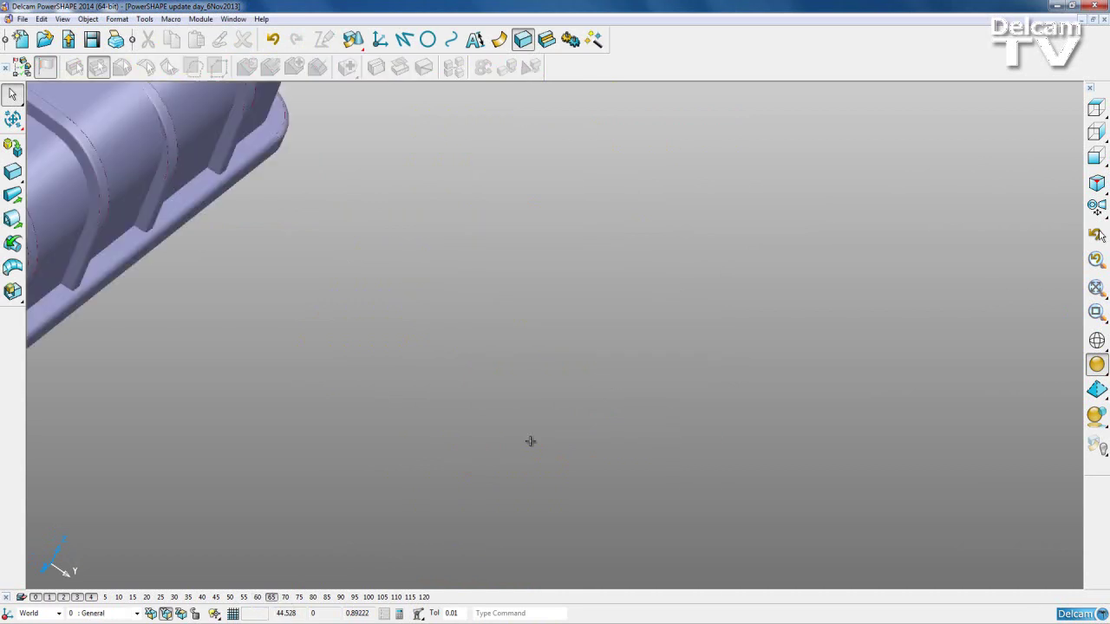
{"action": "left_click", "coordinate": [1096, 290]}
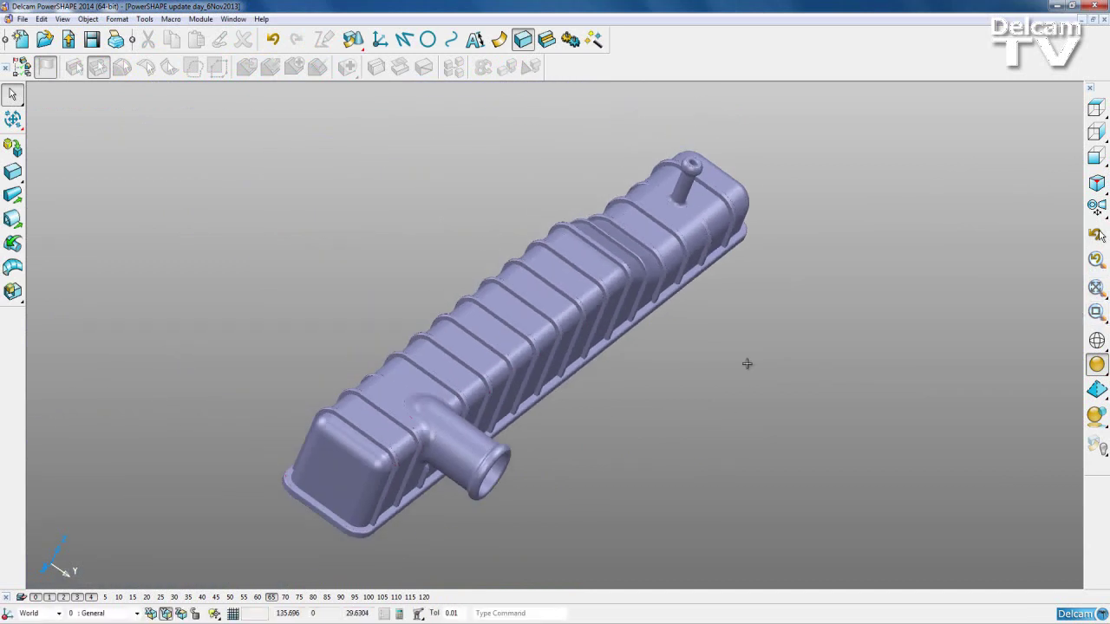
- Try to remove the small pipe's stem, base fillet, rounded head, rim and bore faces from the radiator and heal the hole
{"action": "left_click", "coordinate": [662, 276]}
{"action": "left_click", "coordinate": [617, 282]}
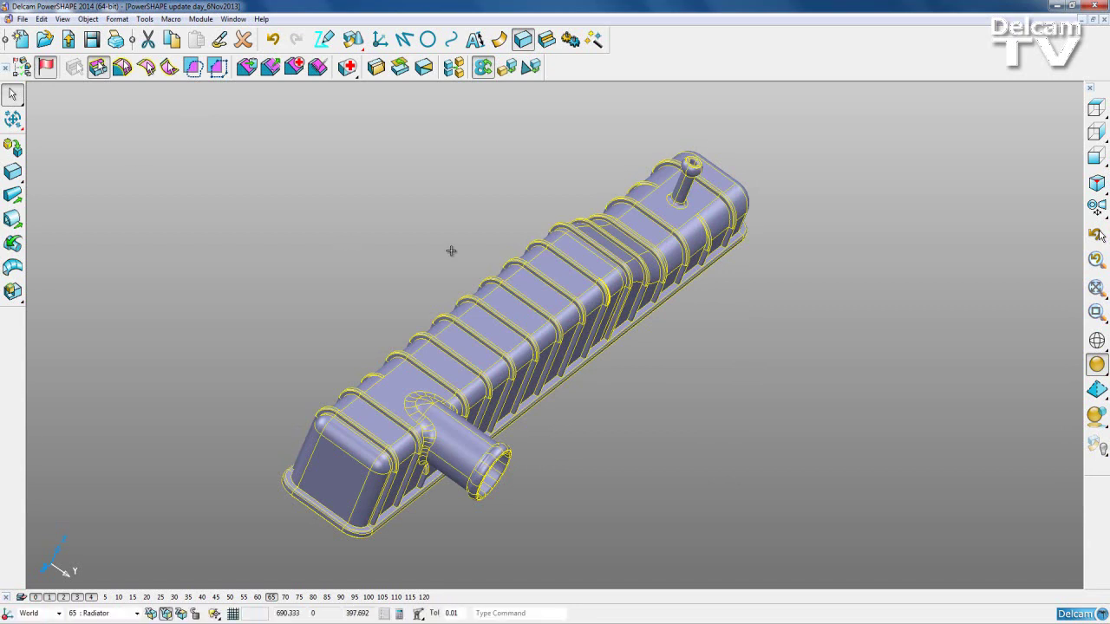
{"action": "middle_click_drag", "start_coordinate": [431, 252], "coordinate": [604, 278]}
{"action": "scroll", "coordinate": [402, 401], "scroll_direction": "up", "scroll_amount": 5}
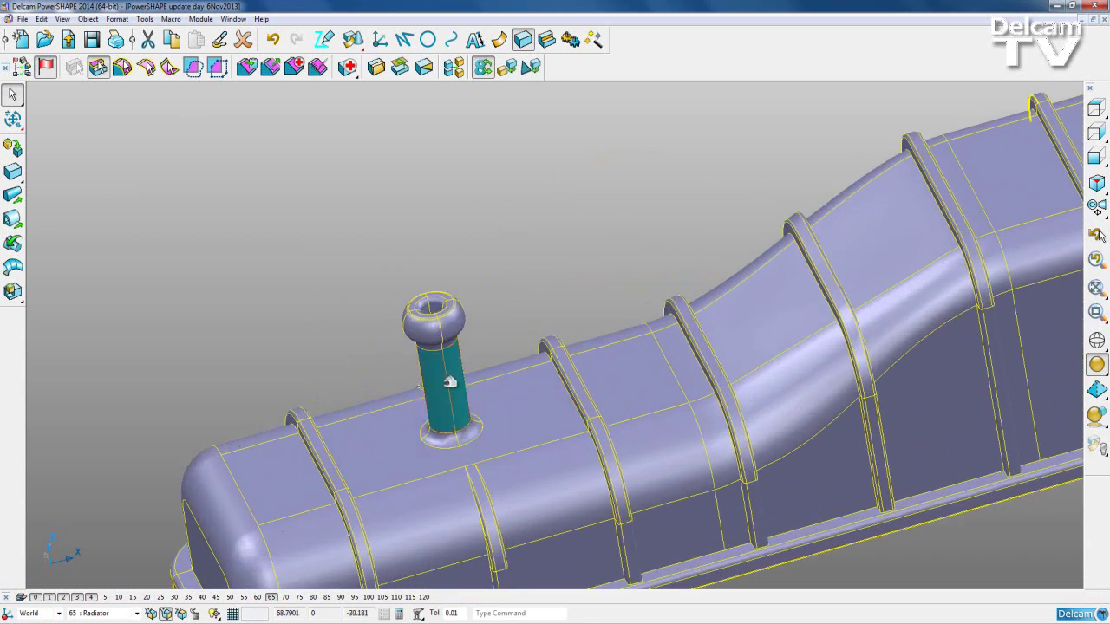
{"action": "left_click", "coordinate": [444, 382]}
{"action": "left_click", "coordinate": [436, 437], "text": "shift"}
{"action": "left_click", "coordinate": [434, 332], "text": "shift"}
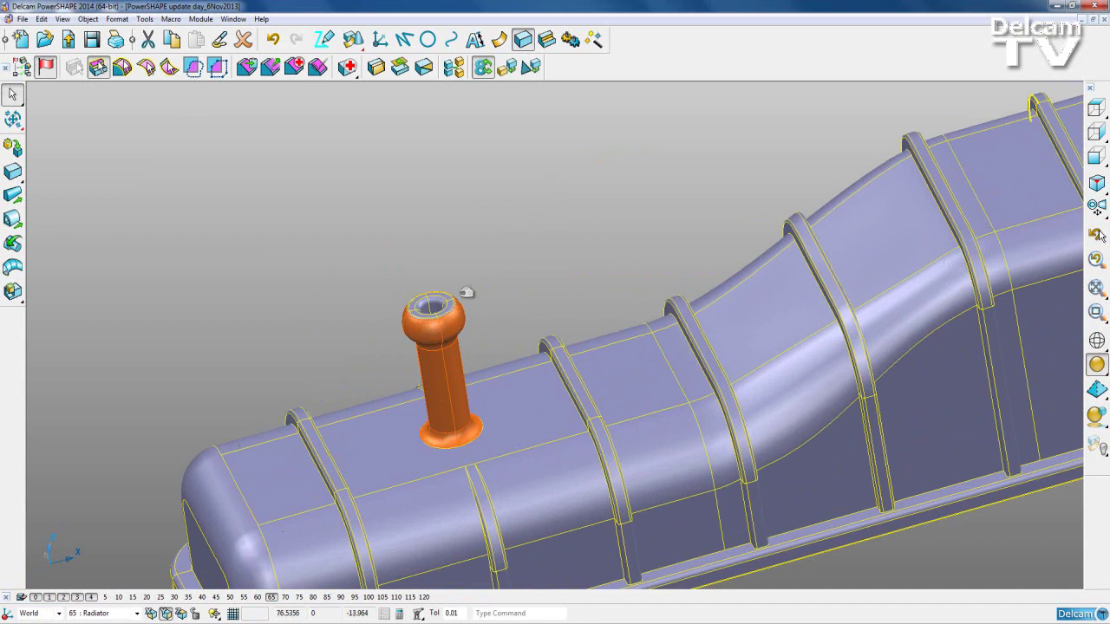
{"action": "scroll", "coordinate": [461, 307], "scroll_direction": "up", "scroll_amount": 8}
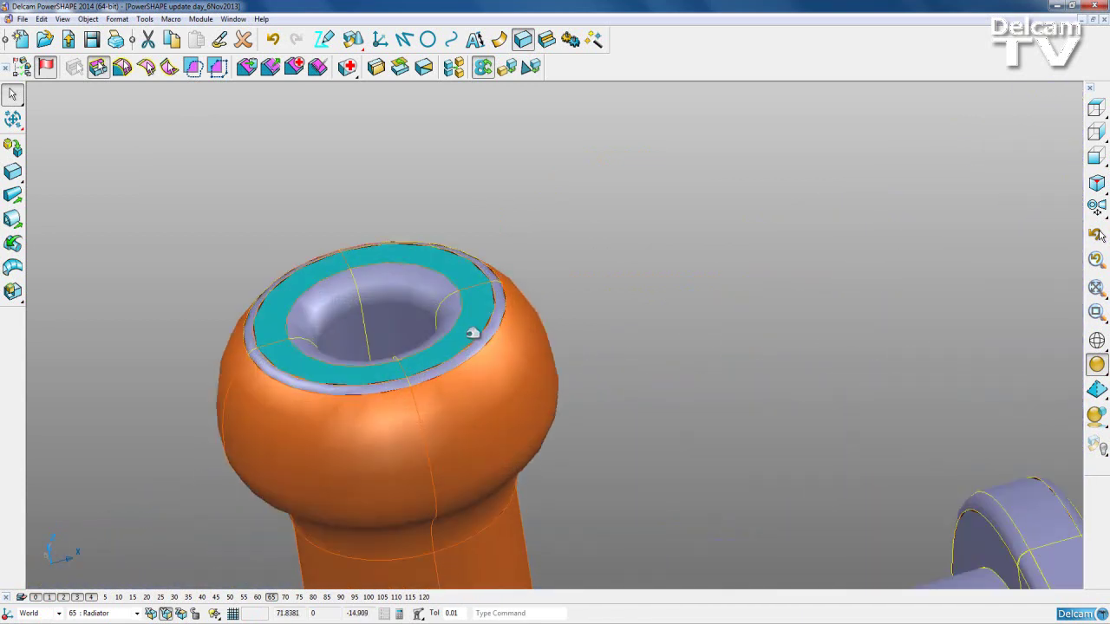
{"action": "left_click", "coordinate": [473, 299], "text": "shift"}
{"action": "left_click", "coordinate": [436, 284], "text": "shift"}
{"action": "middle_click_drag", "start_coordinate": [521, 401], "coordinate": [458, 470]}
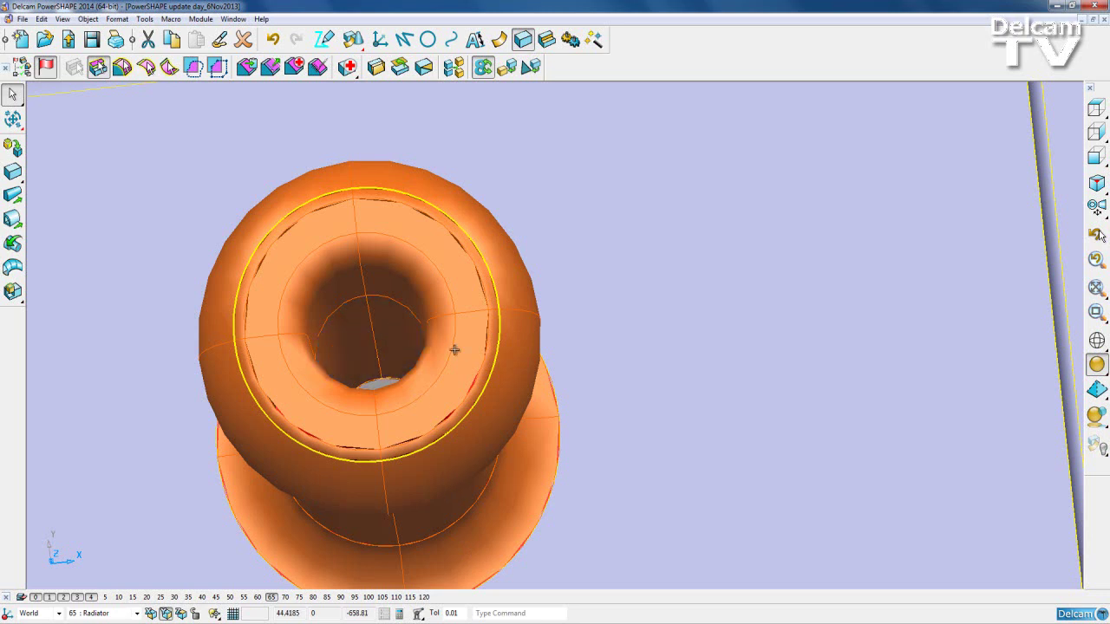
{"action": "scroll", "coordinate": [460, 351], "scroll_direction": "down", "scroll_amount": 5}
{"action": "middle_click_drag", "start_coordinate": [552, 390], "coordinate": [631, 268]}
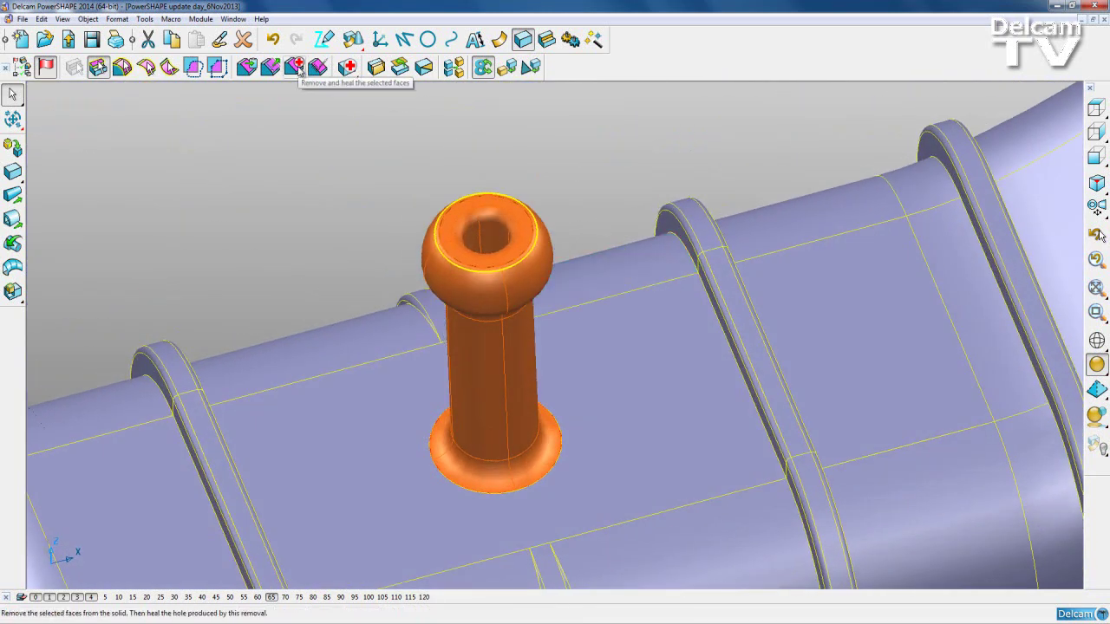
{"action": "left_click", "coordinate": [296, 68]}
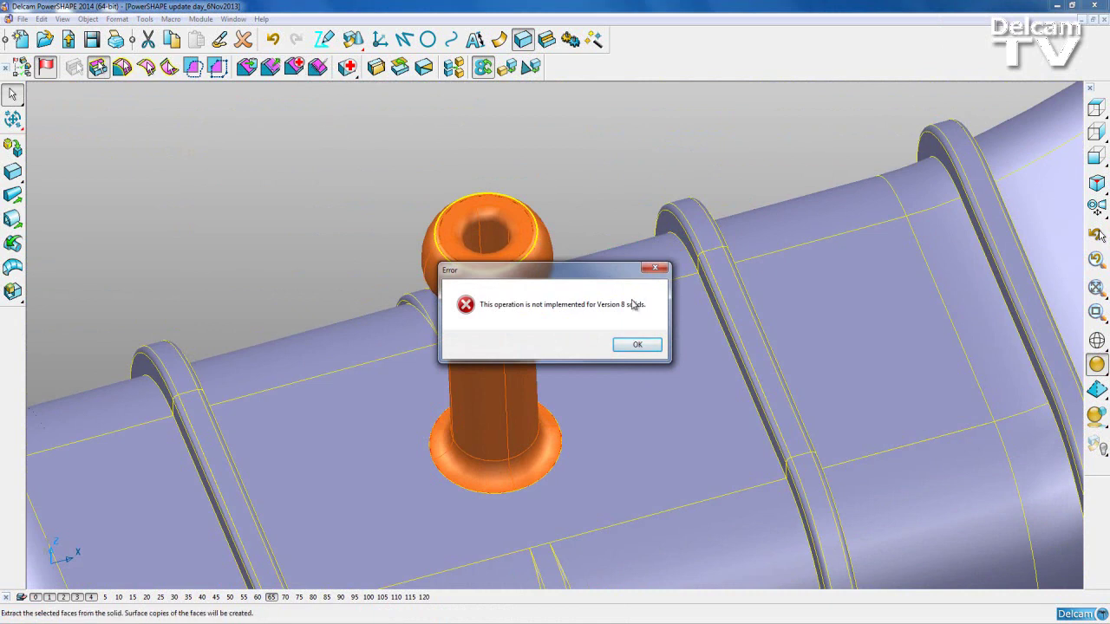
{"action": "left_click", "coordinate": [637, 345]}
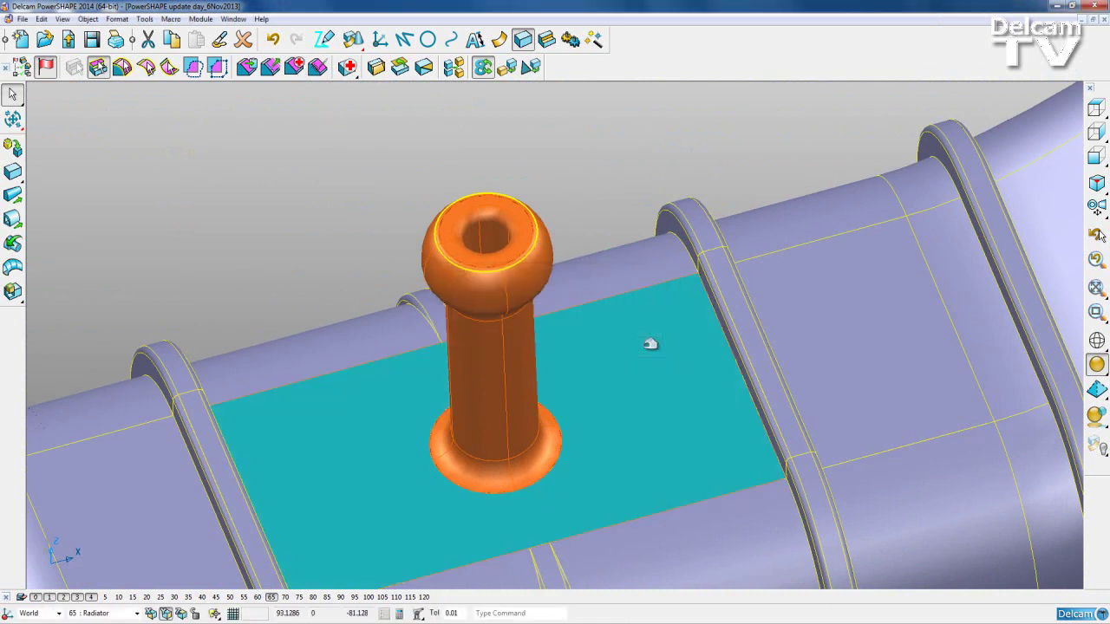
{"action": "left_click", "coordinate": [605, 213]}
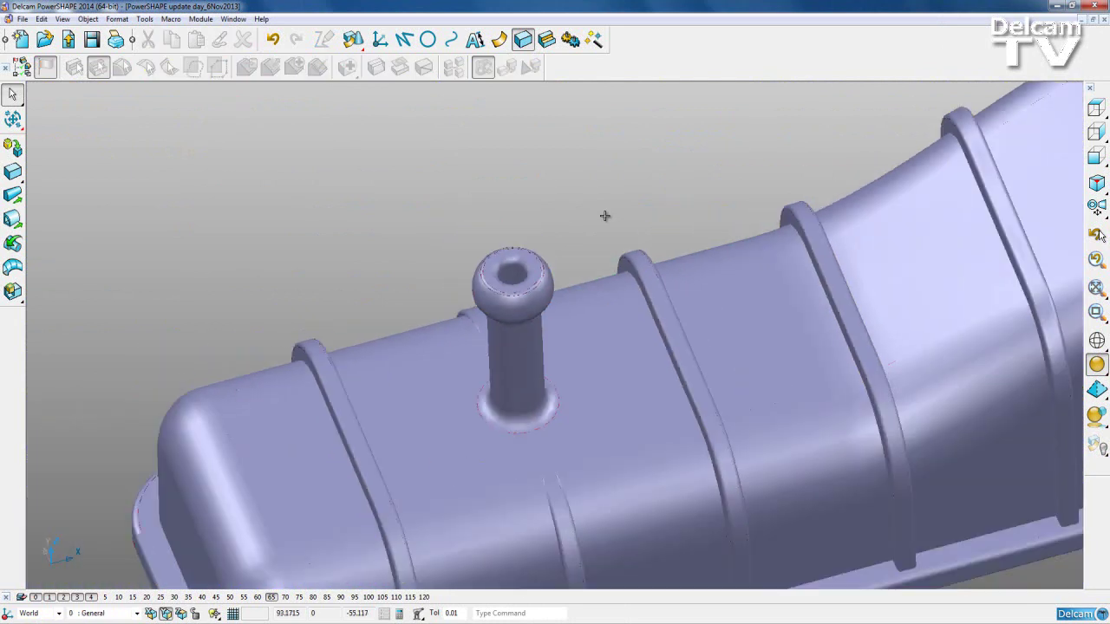
- Look over the whole radiator and check which version of solid it is
{"action": "scroll", "coordinate": [605, 215], "scroll_direction": "down", "scroll_amount": 5}
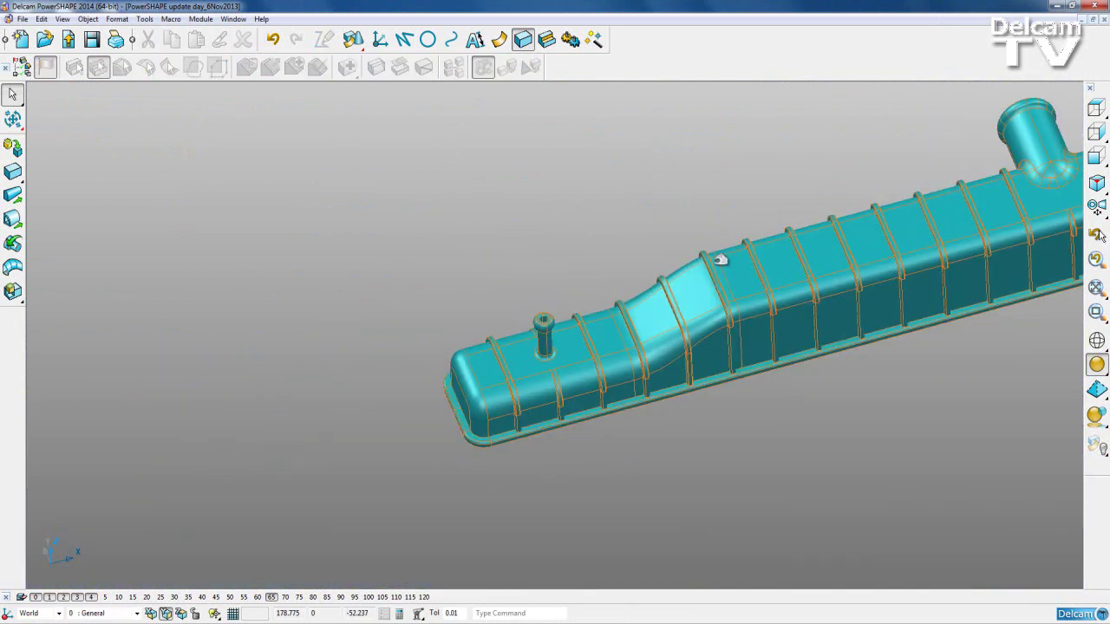
{"action": "middle_click_drag", "start_coordinate": [830, 286], "coordinate": [642, 334], "text": "shift"}
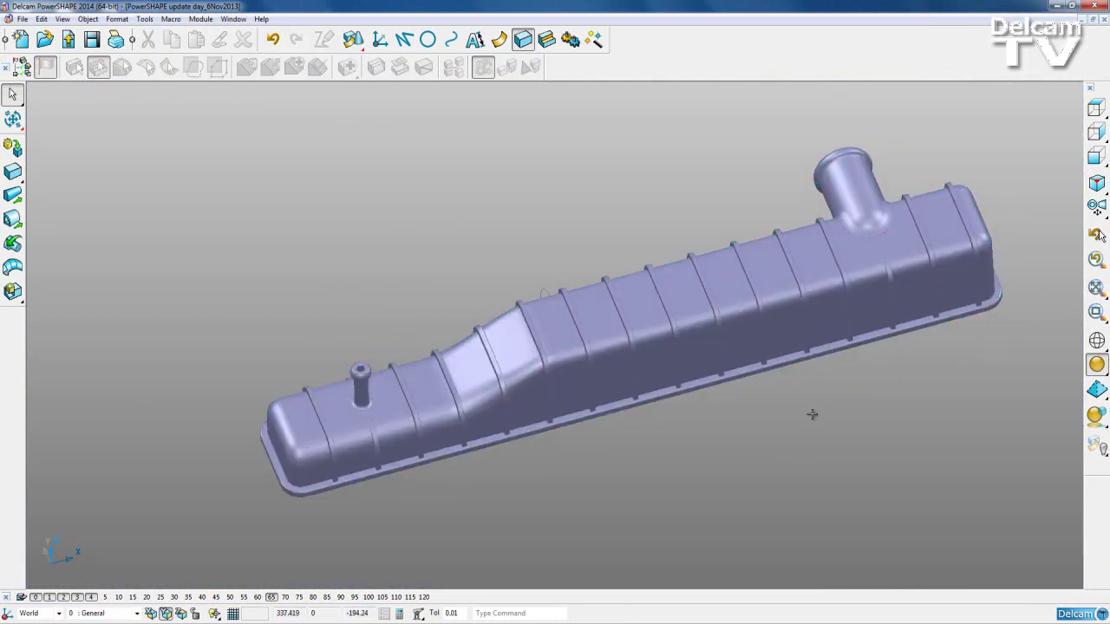
{"action": "middle_click_drag", "start_coordinate": [813, 416], "coordinate": [812, 307]}
{"action": "middle_click_drag", "start_coordinate": [366, 444], "coordinate": [311, 352]}
{"action": "middle_click_drag", "start_coordinate": [642, 442], "coordinate": [644, 520]}
{"action": "middle_click_drag", "start_coordinate": [688, 408], "coordinate": [590, 392], "text": "shift"}
{"action": "left_click", "coordinate": [597, 379]}
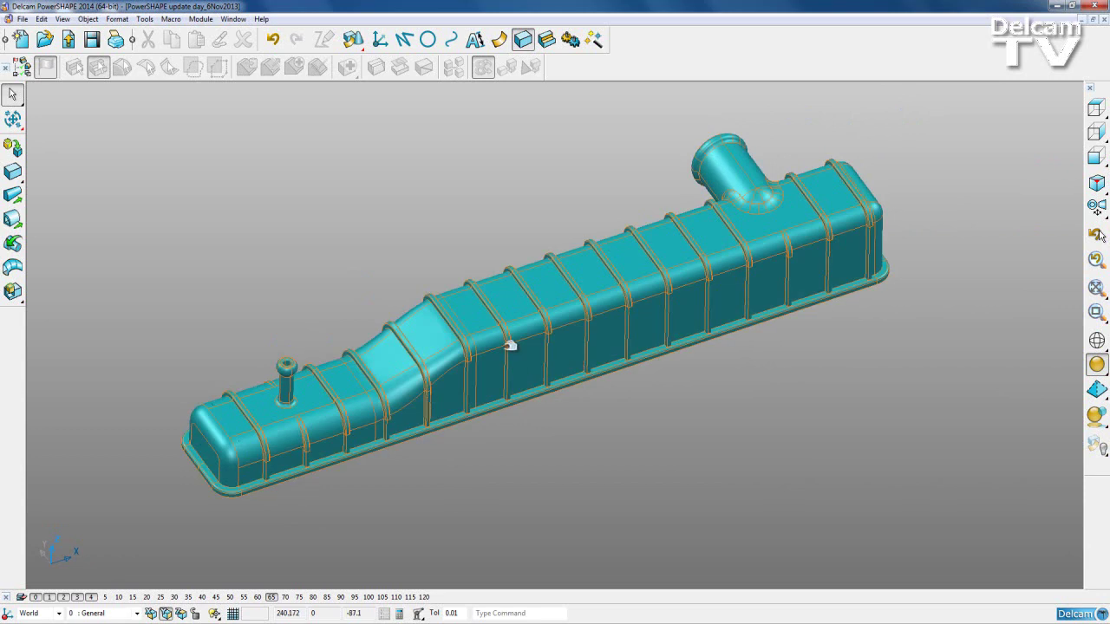
{"action": "right_click", "coordinate": [506, 345]}
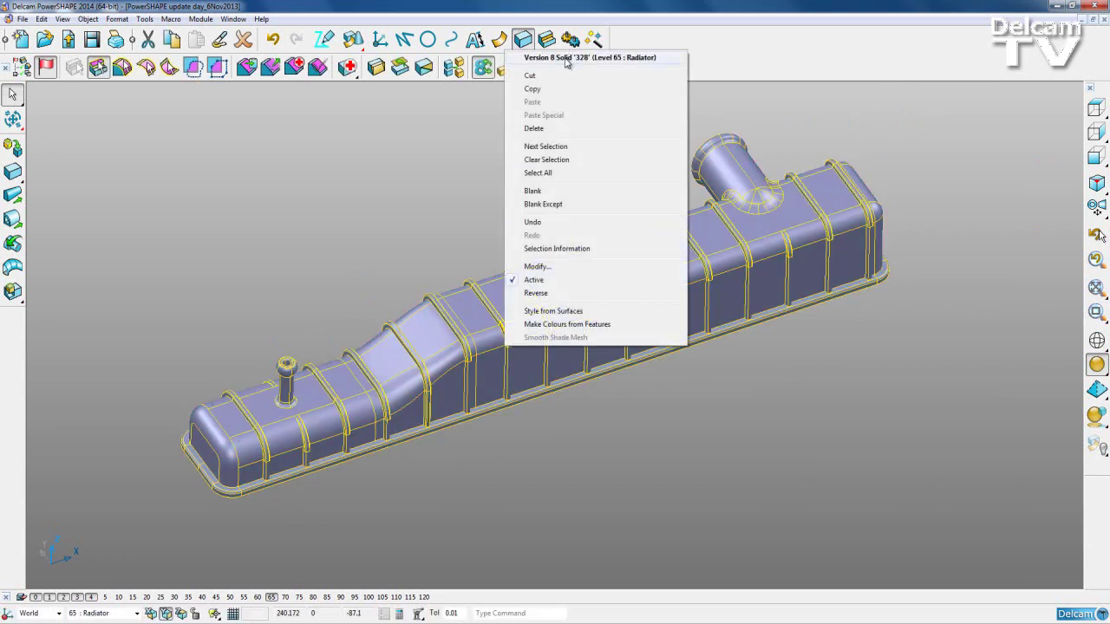
{"action": "left_click", "coordinate": [449, 394]}
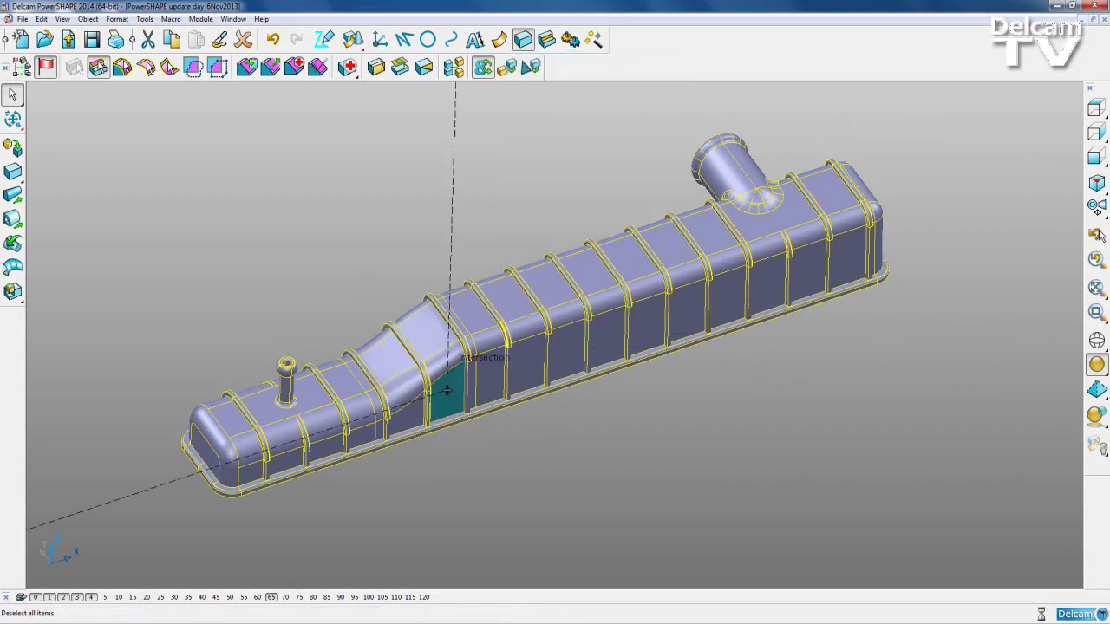
- Convert the radiator to a post-Version 8 solid and repair its faults automatically with Solid Doctor
{"action": "left_click", "coordinate": [447, 394]}
{"action": "left_click", "coordinate": [504, 395]}
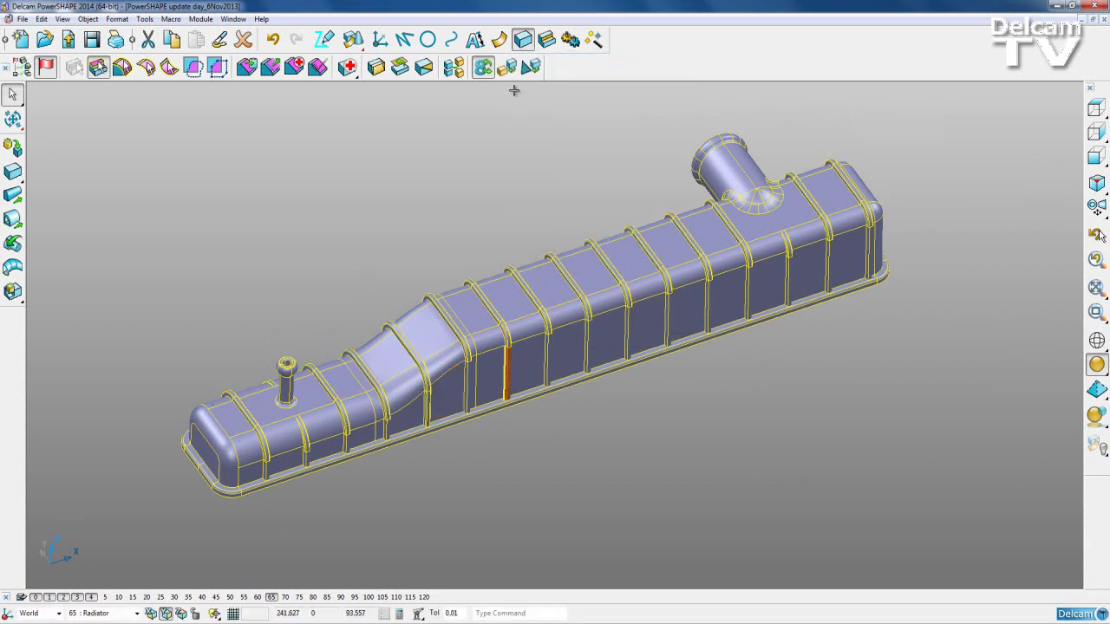
{"action": "left_click", "coordinate": [484, 69]}
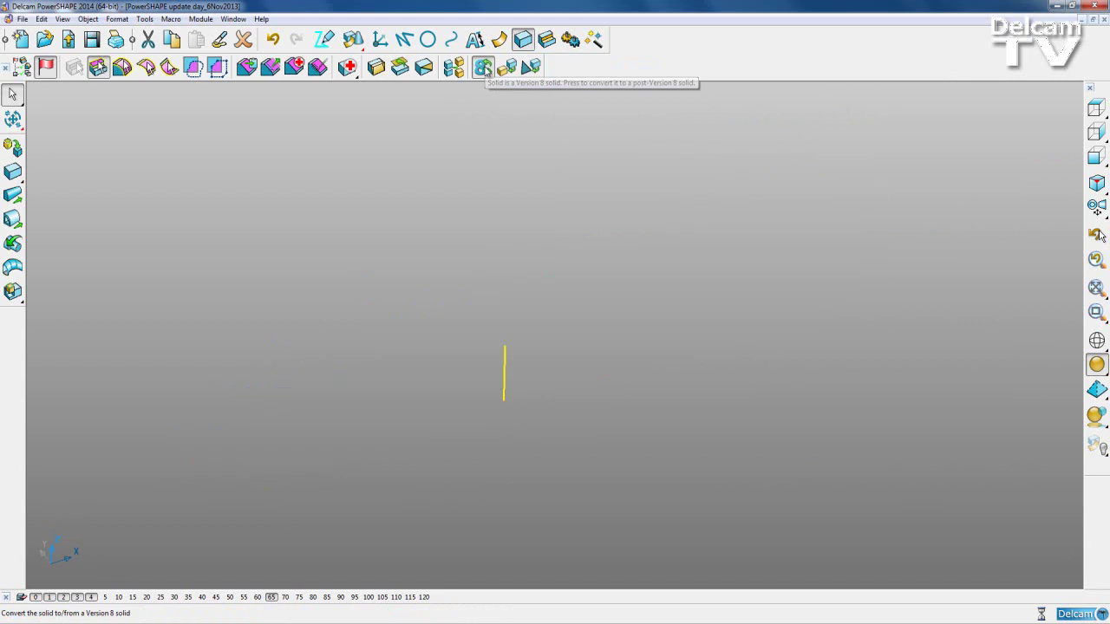
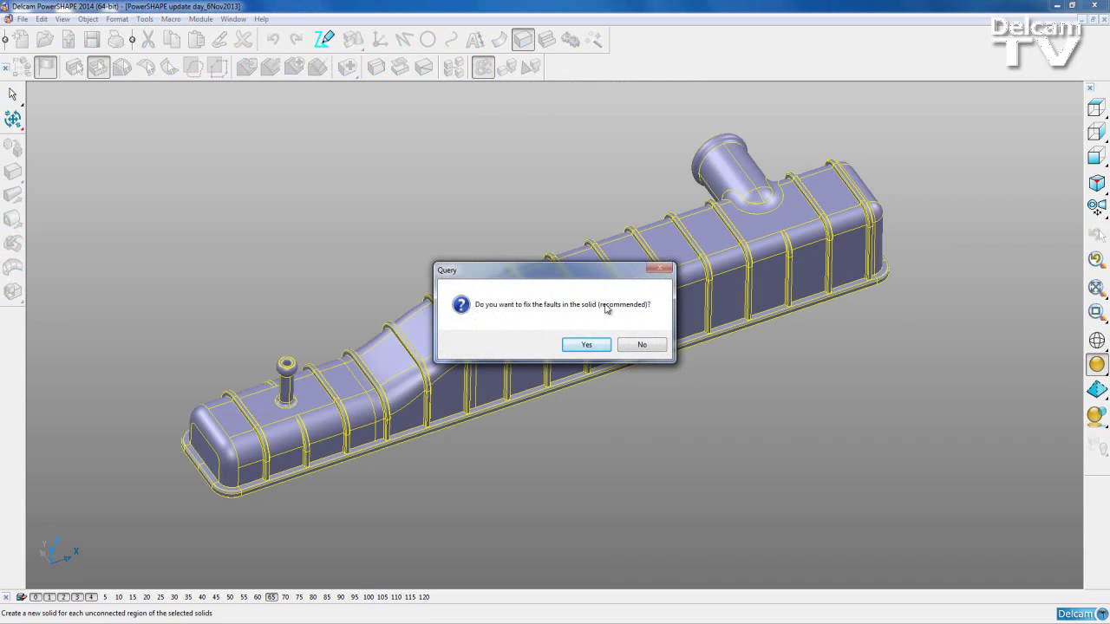
{"action": "left_click", "coordinate": [587, 346]}
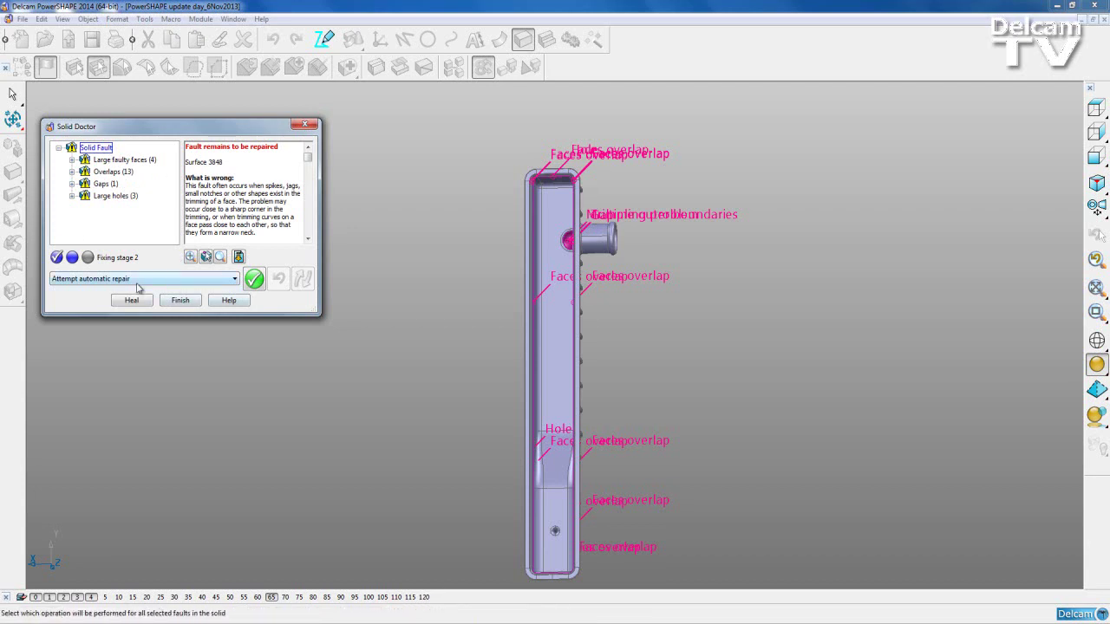
{"action": "left_click", "coordinate": [254, 278]}
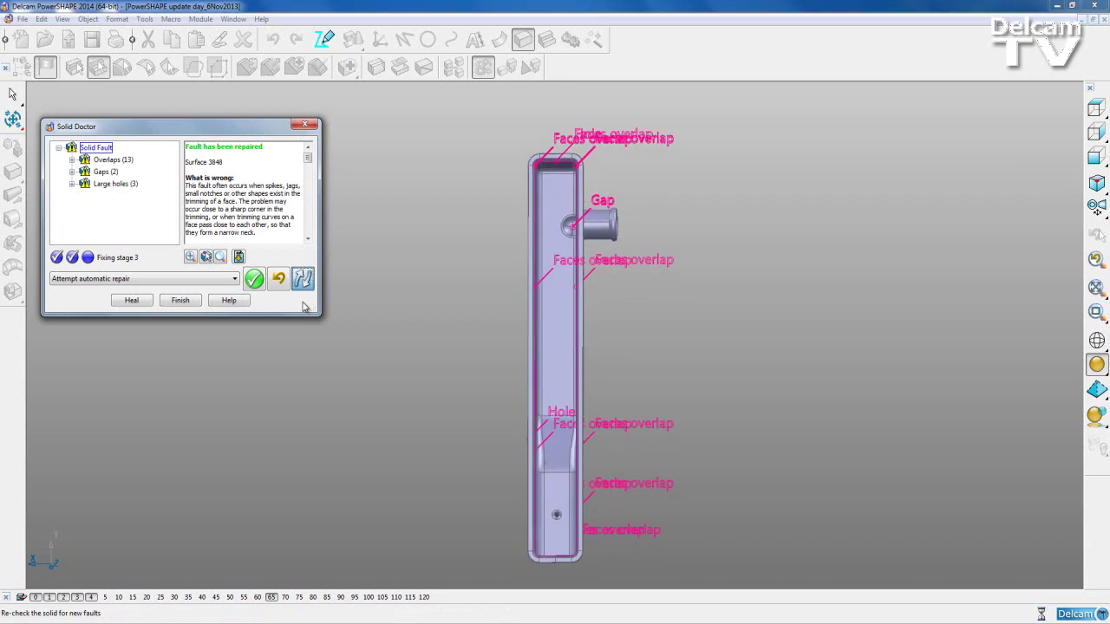
- Examine the overlap faults at the inner end of the radiator, highlighting the individual fillet and wall faces around them
{"action": "left_click", "coordinate": [120, 161]}
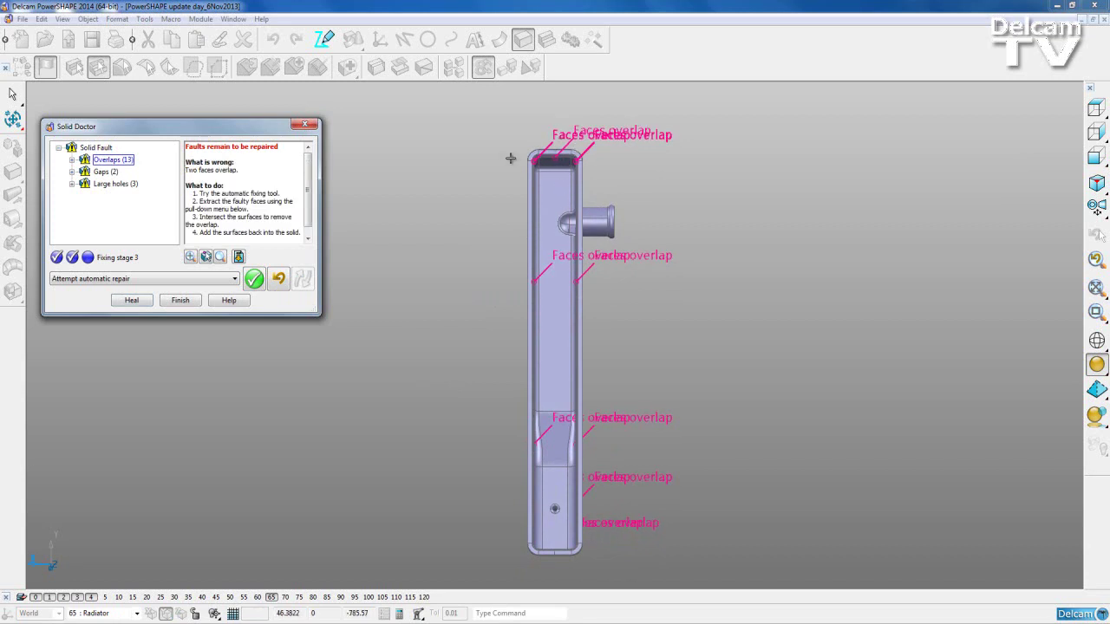
{"action": "left_click", "coordinate": [509, 125]}
{"action": "left_click_drag", "start_coordinate": [508, 124], "coordinate": [613, 201]}
{"action": "middle_click_drag", "start_coordinate": [499, 377], "coordinate": [536, 353]}
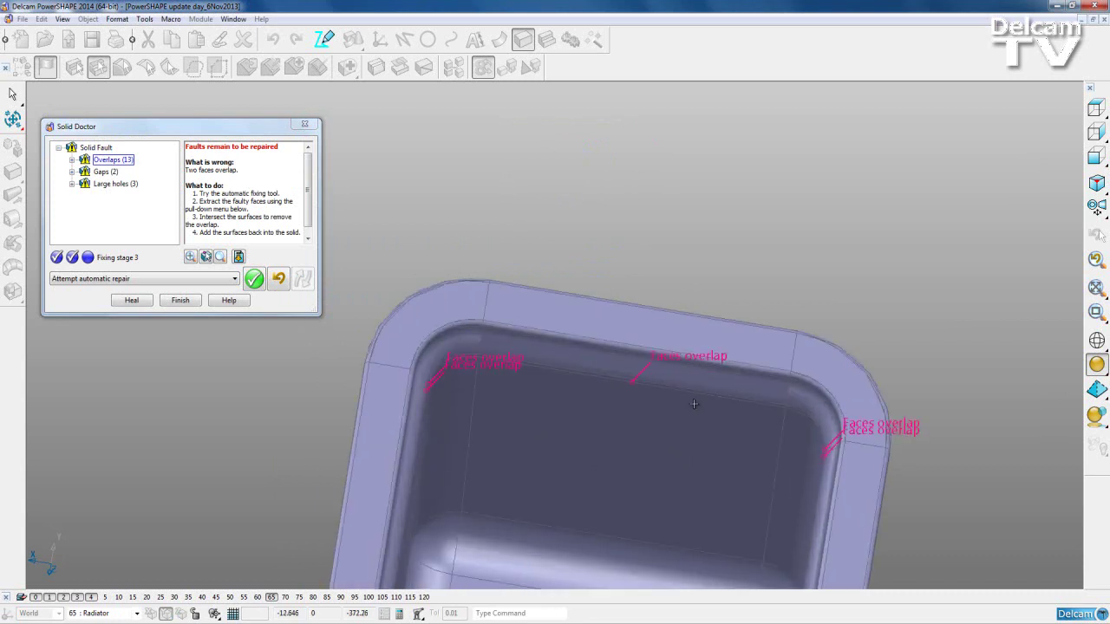
{"action": "scroll", "coordinate": [694, 405], "scroll_direction": "up", "scroll_amount": 2}
{"action": "left_click", "coordinate": [684, 356]}
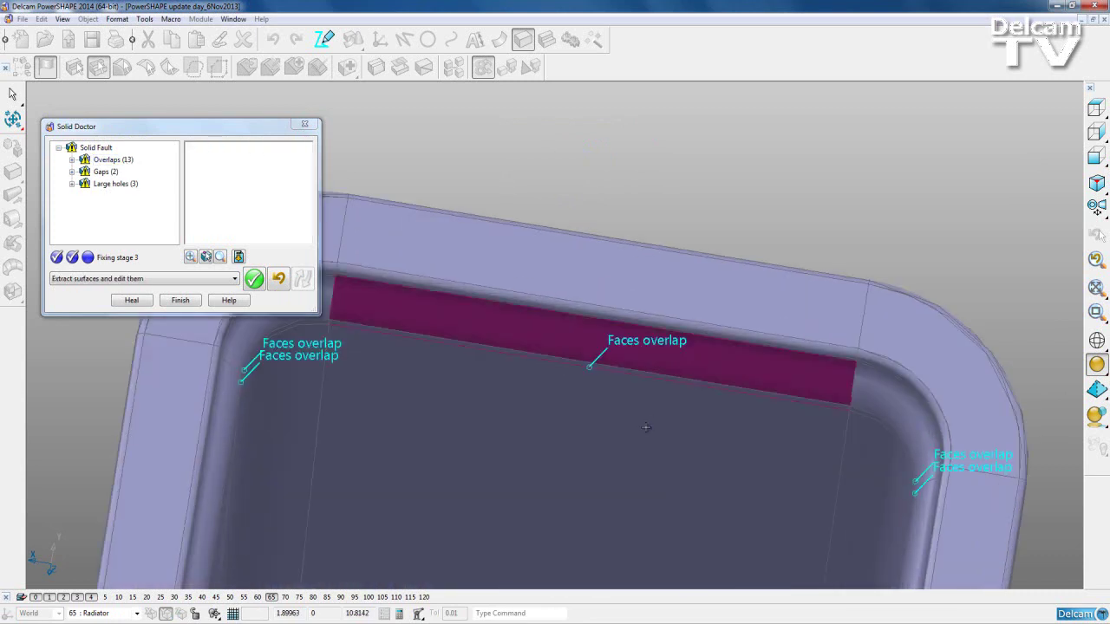
{"action": "left_click", "coordinate": [646, 426]}
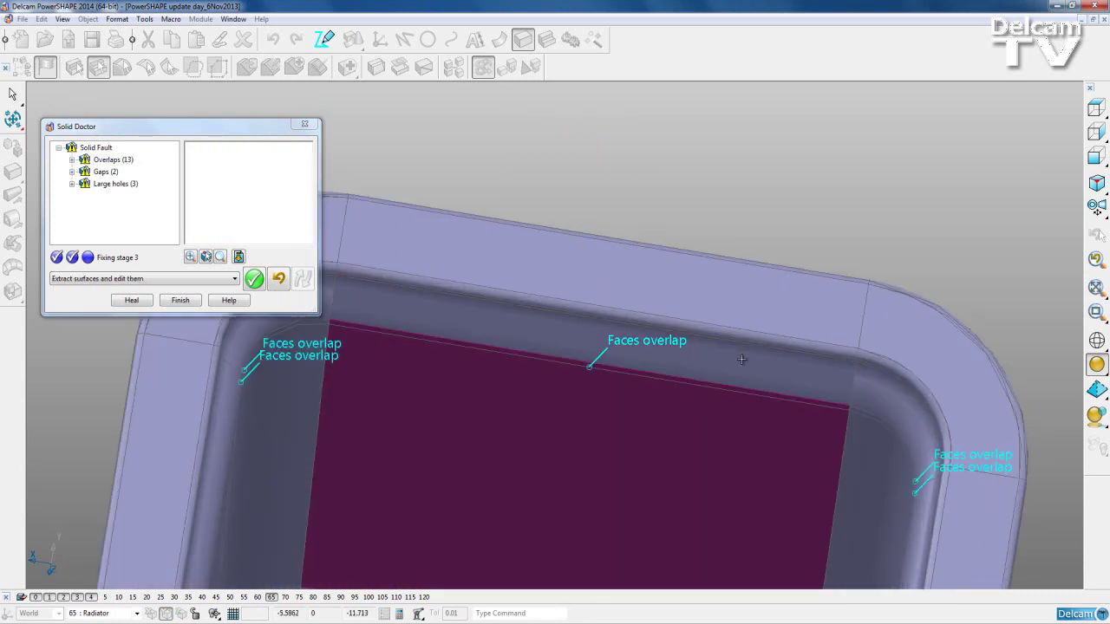
{"action": "left_click", "coordinate": [870, 383]}
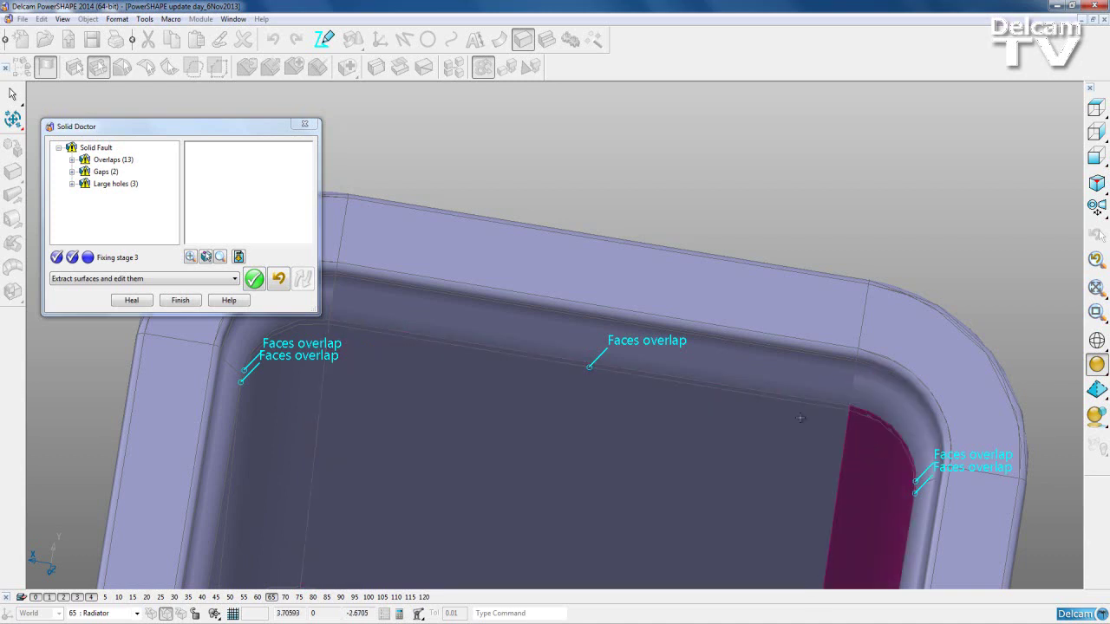
{"action": "left_click", "coordinate": [500, 457]}
{"action": "left_click", "coordinate": [281, 452]}
{"action": "middle_click_drag", "start_coordinate": [489, 472], "coordinate": [776, 449], "text": "shift"}
{"action": "left_click", "coordinate": [516, 269]}
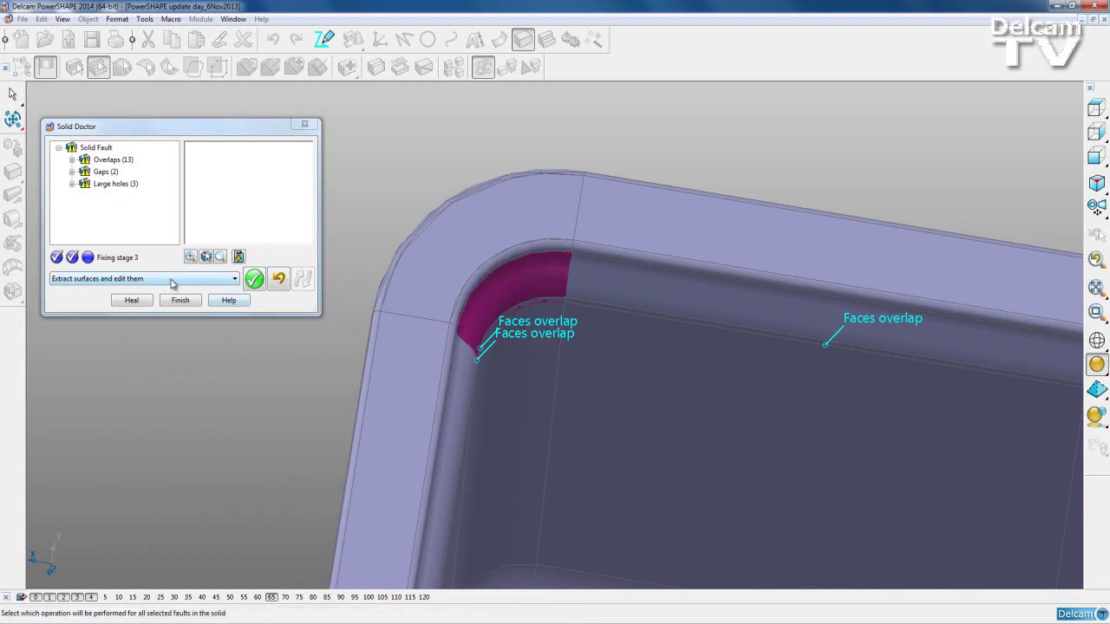
- Extract all overlapping faces for editing, adding both inner rim corner fillets and the curved wall face surrounding the end face
{"action": "left_click", "coordinate": [104, 161]}
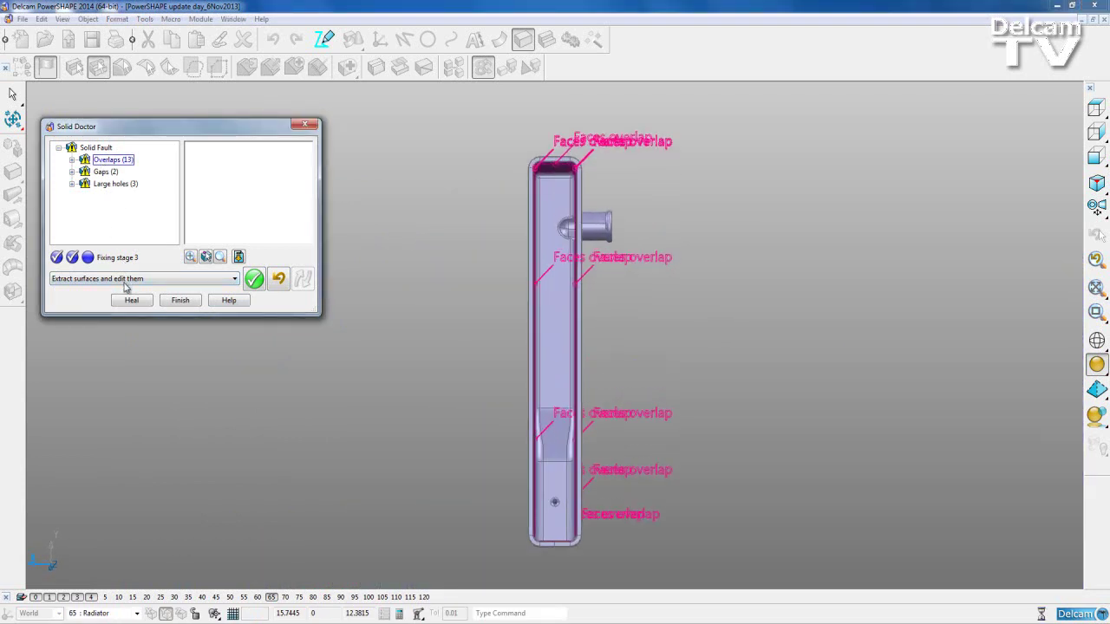
{"action": "middle_click_drag", "start_coordinate": [545, 545], "coordinate": [397, 422]}
{"action": "middle_click_drag", "start_coordinate": [614, 424], "coordinate": [282, 386]}
{"action": "middle_click_drag", "start_coordinate": [759, 436], "coordinate": [618, 379]}
{"action": "left_click_drag", "start_coordinate": [513, 224], "coordinate": [610, 280]}
{"action": "scroll", "coordinate": [520, 338], "scroll_direction": "down", "scroll_amount": 2}
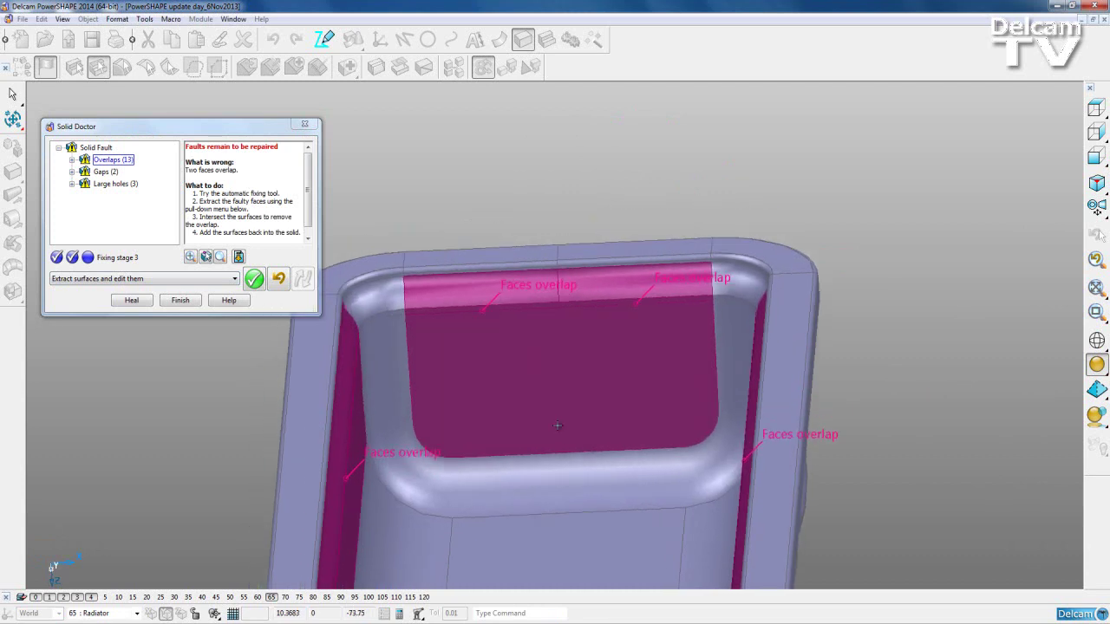
{"action": "middle_click_drag", "start_coordinate": [571, 428], "coordinate": [690, 346], "text": "shift"}
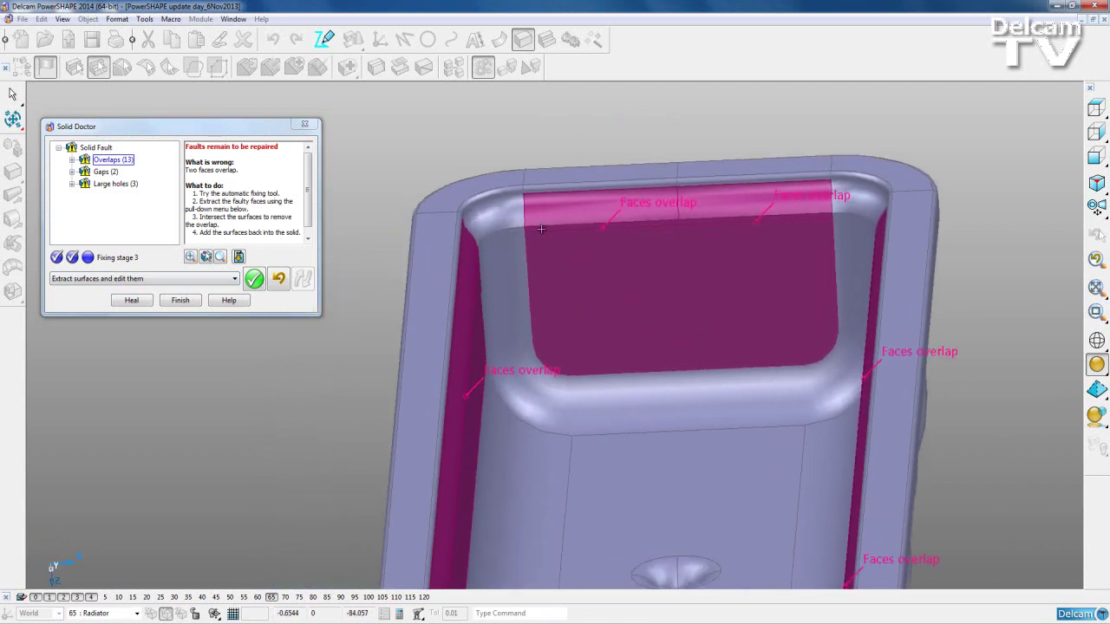
{"action": "left_click", "coordinate": [485, 221]}
{"action": "left_click", "coordinate": [806, 326]}
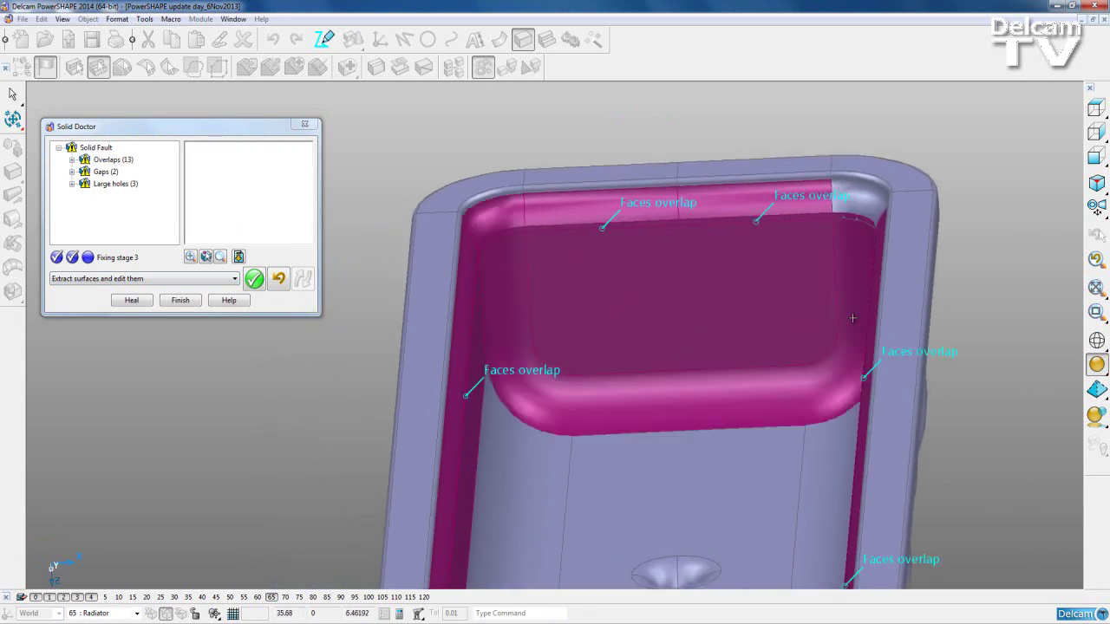
{"action": "left_click", "coordinate": [868, 200]}
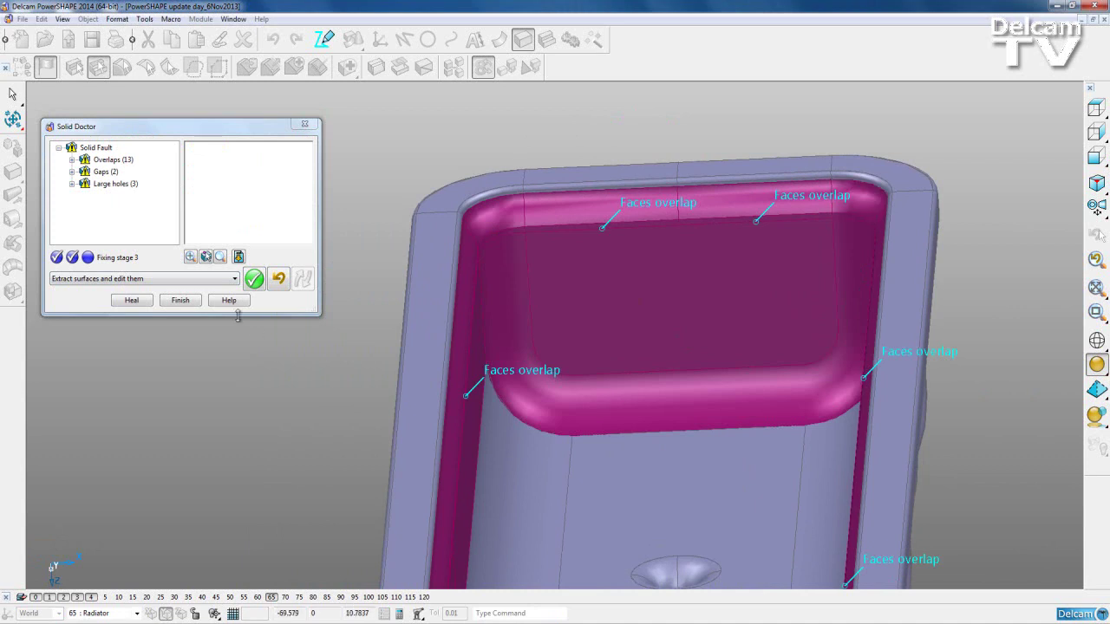
{"action": "left_click", "coordinate": [254, 279]}
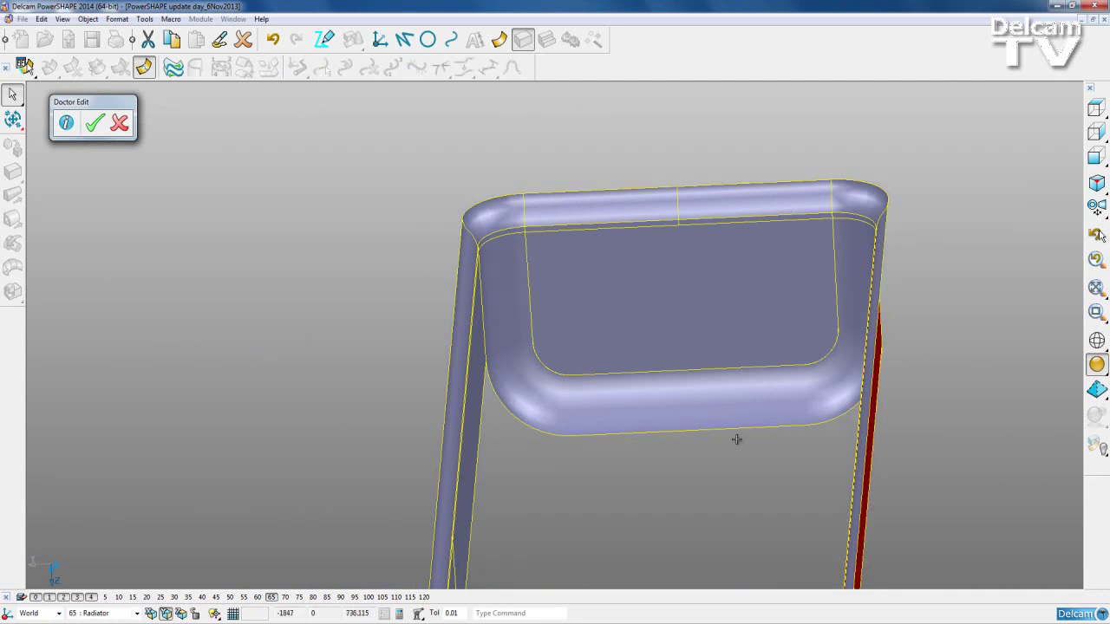
{"action": "middle_click_drag", "start_coordinate": [778, 413], "coordinate": [667, 388]}
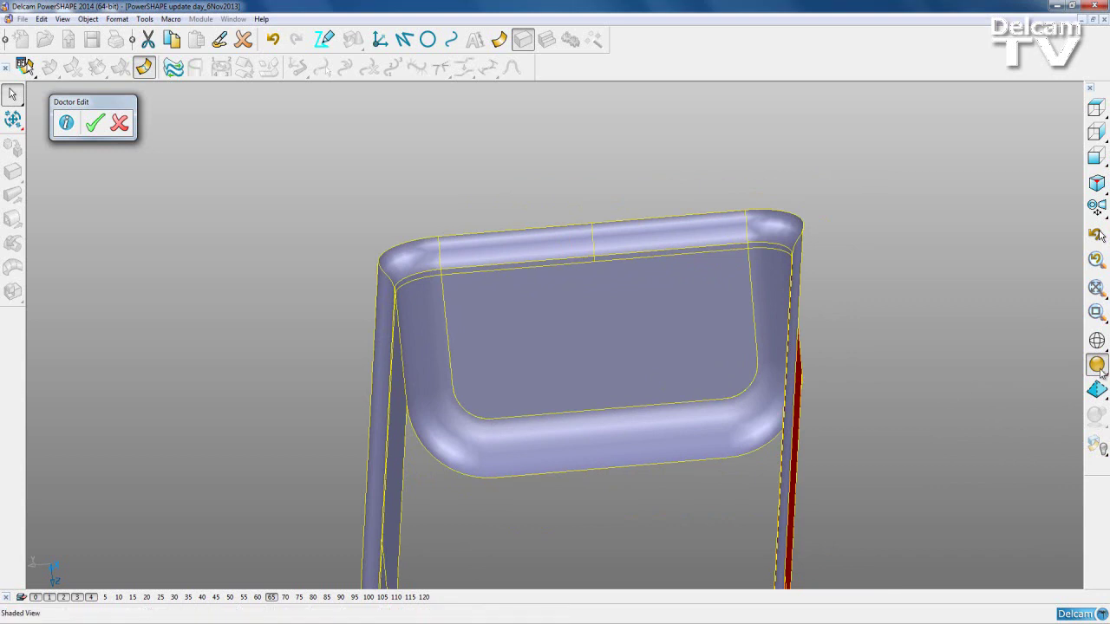
- Highlight the flat end face and the adjacent rim fillet in turn to examine where they overlap
{"action": "left_click", "coordinate": [1070, 367]}
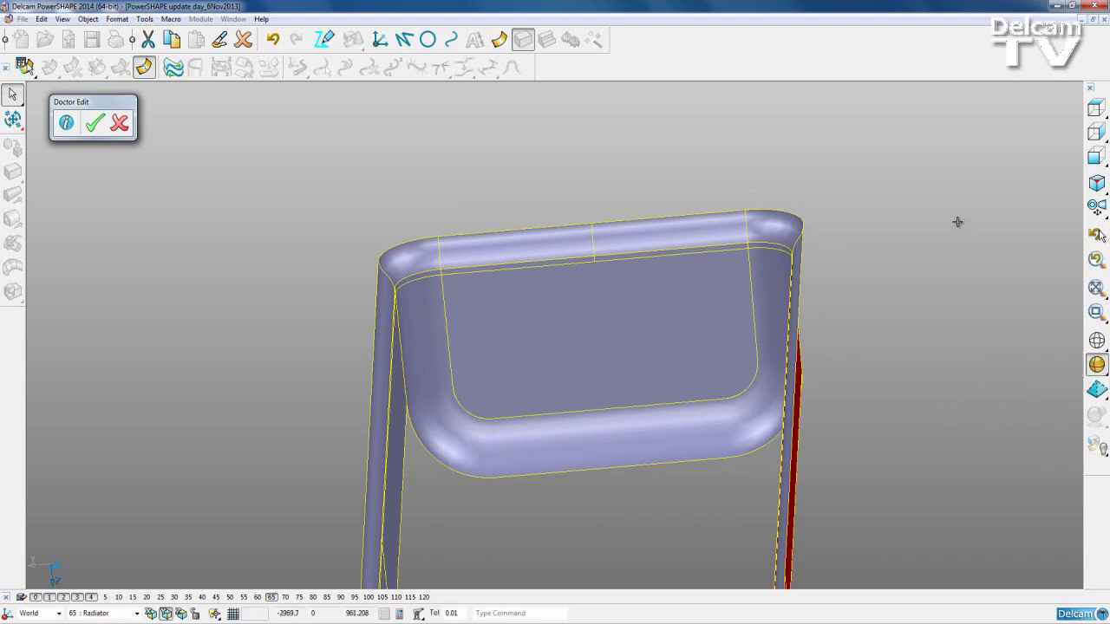
{"action": "scroll", "coordinate": [584, 123], "scroll_direction": "up", "scroll_amount": 2}
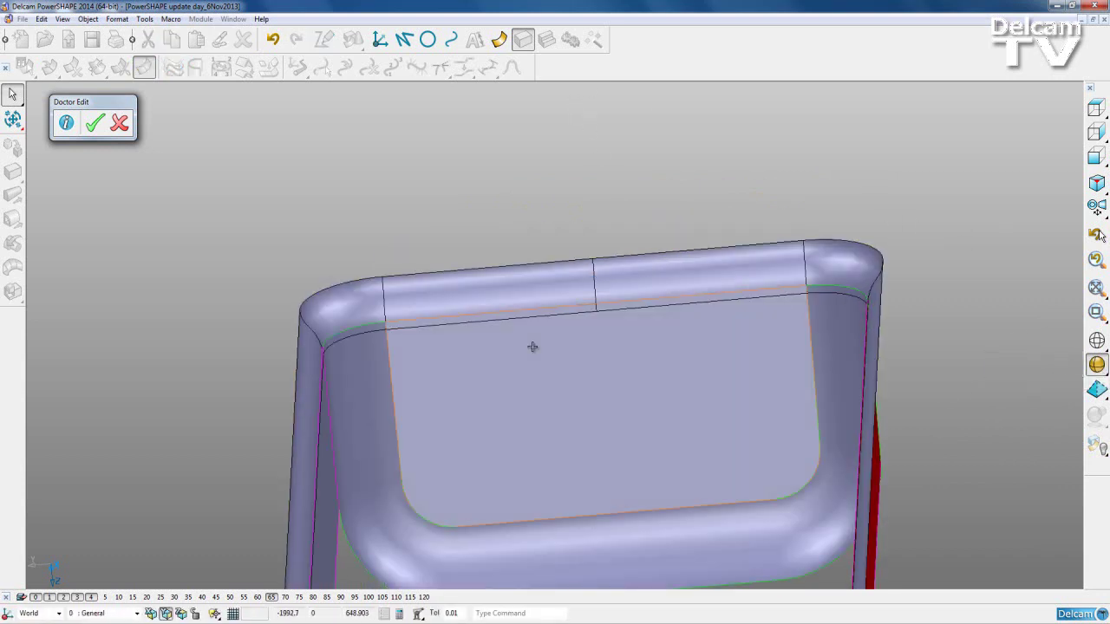
{"action": "left_click", "coordinate": [498, 393]}
{"action": "left_click", "coordinate": [557, 300]}
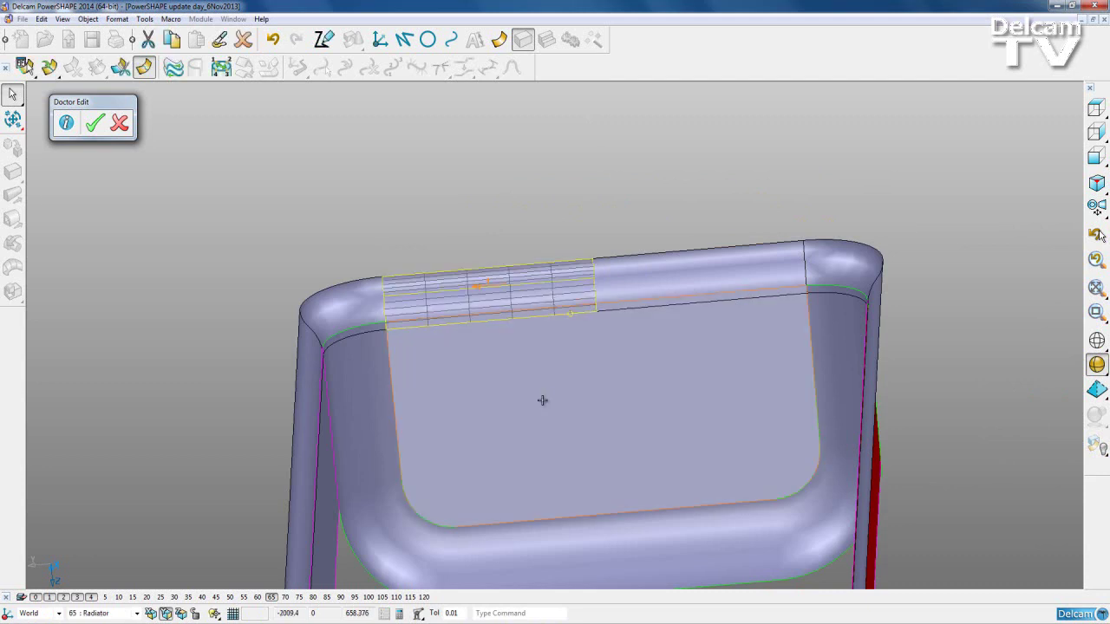
{"action": "left_click", "coordinate": [541, 400]}
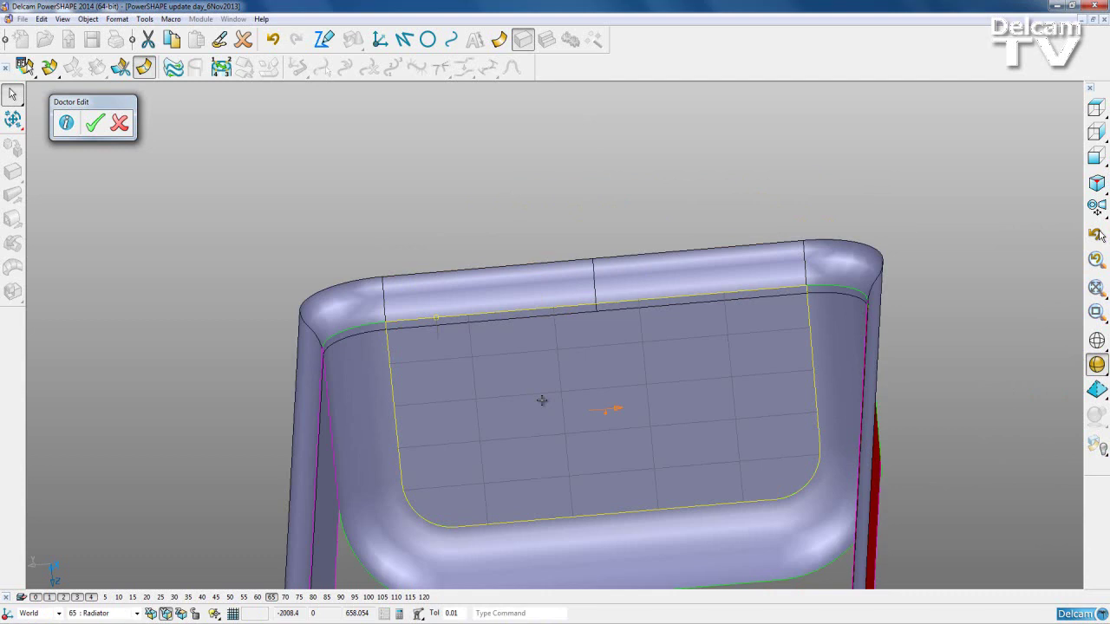
{"action": "left_click", "coordinate": [557, 292]}
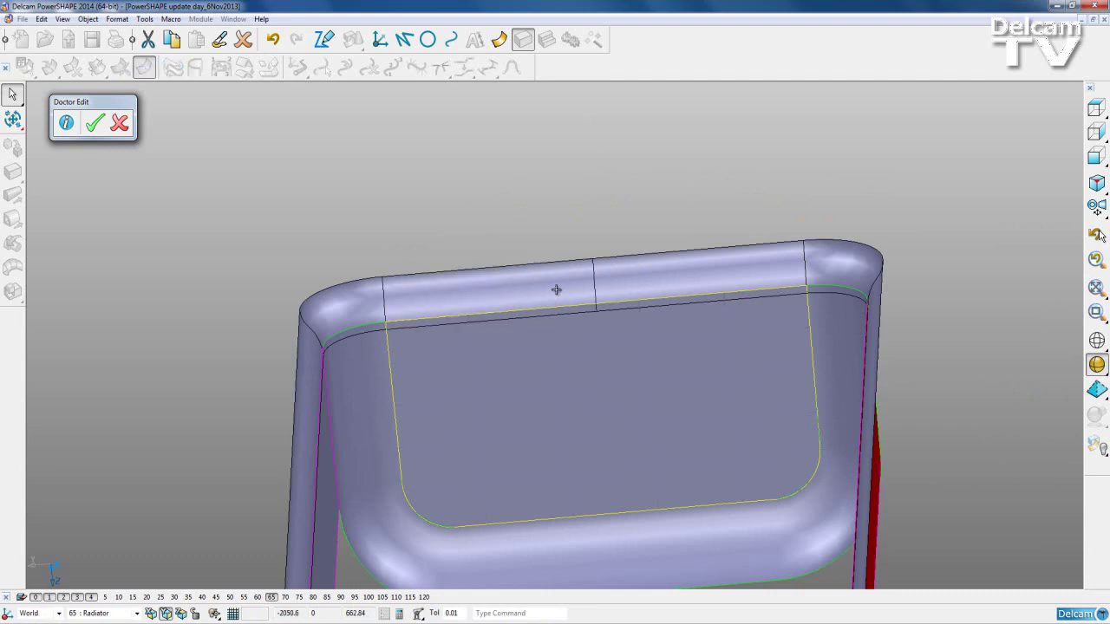
{"action": "left_click", "coordinate": [582, 398]}
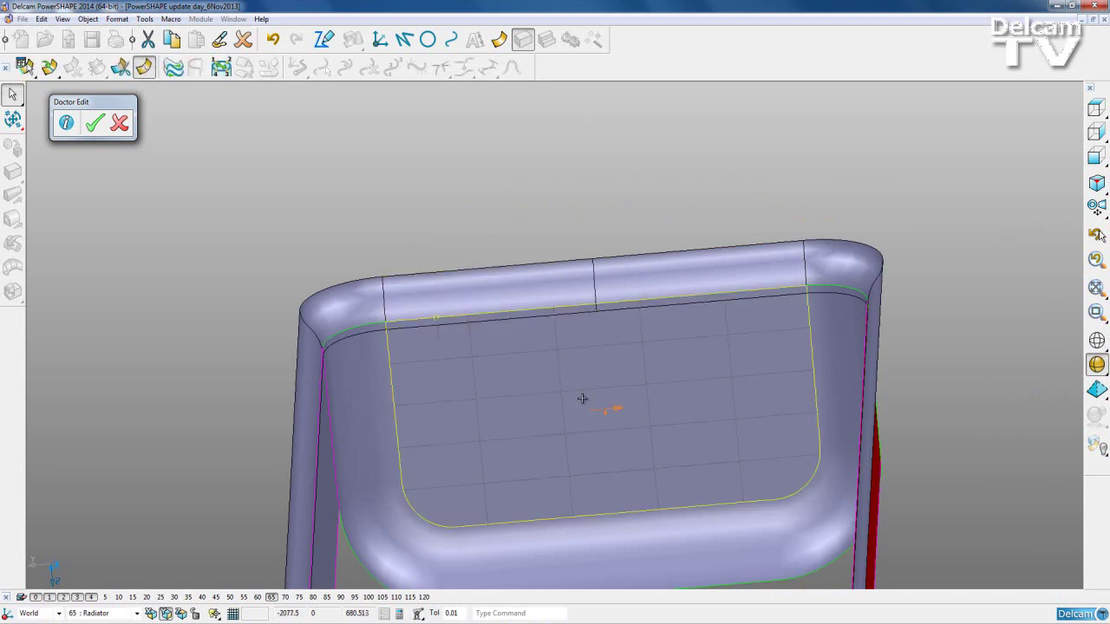
- Create a composite curve along the inner edge of the rim fillets, next to the flat end face
{"action": "left_click", "coordinate": [829, 294]}
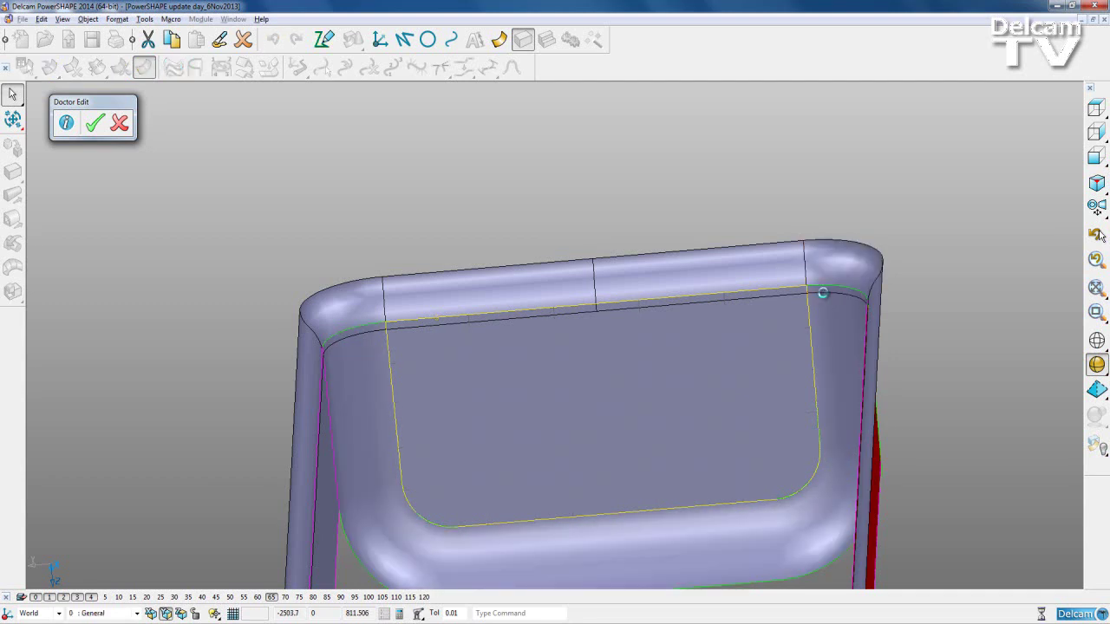
{"action": "scroll", "coordinate": [756, 465], "scroll_direction": "down", "scroll_amount": 3}
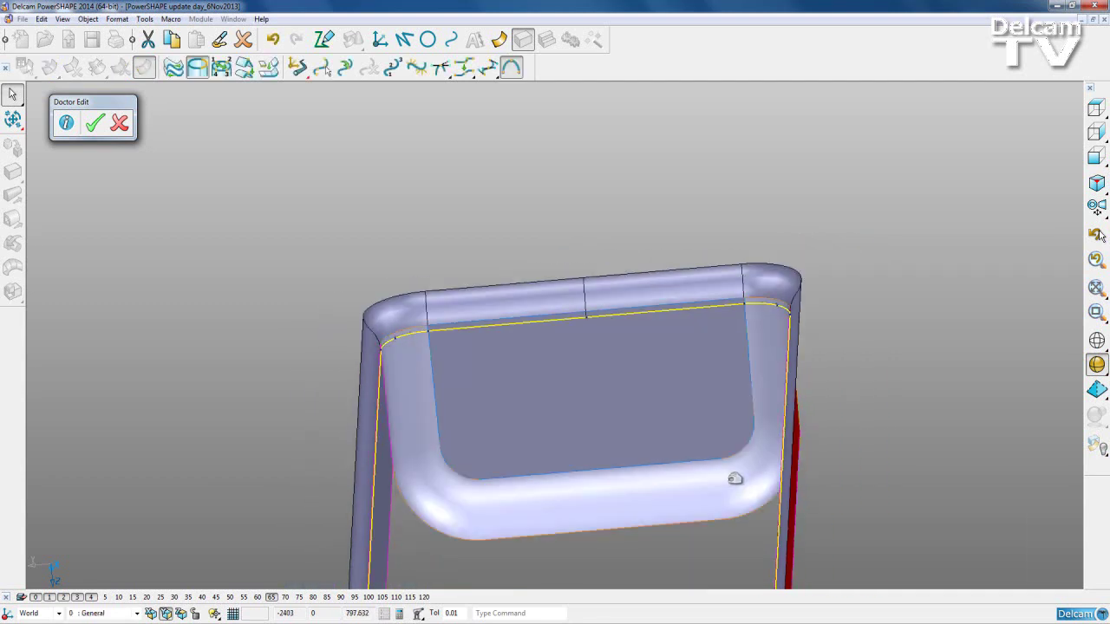
{"action": "middle_click_drag", "start_coordinate": [668, 396], "coordinate": [682, 353], "text": "shift"}
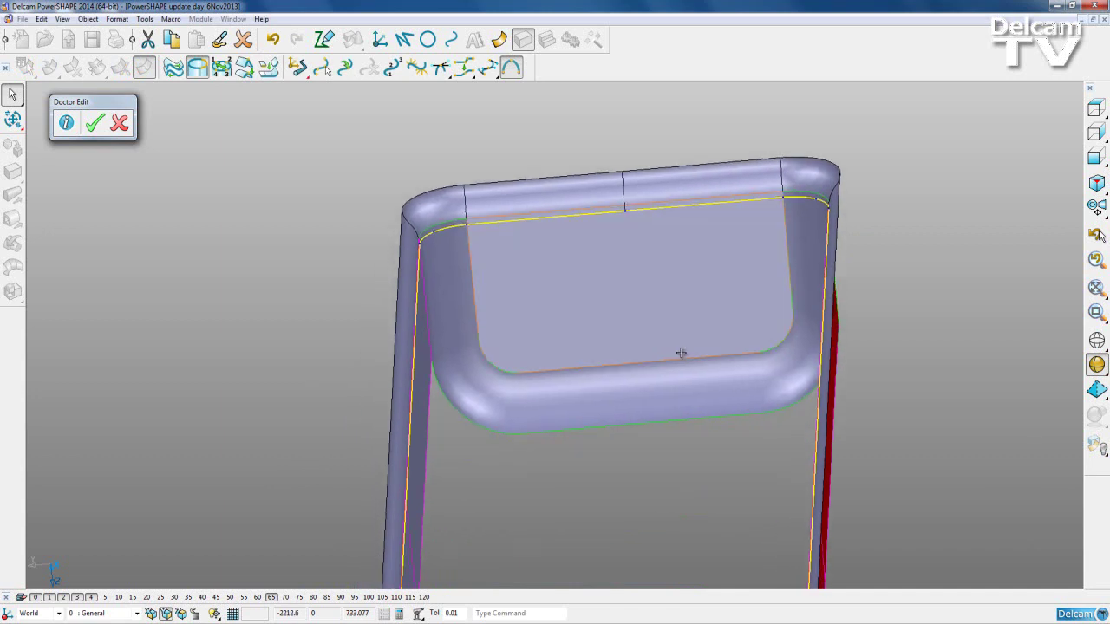
- Limit the overlapping end faces and surrounding curved walls to the composite curve, keeping the portion on the wall side of the rim fillets
{"action": "left_click", "coordinate": [1098, 133]}
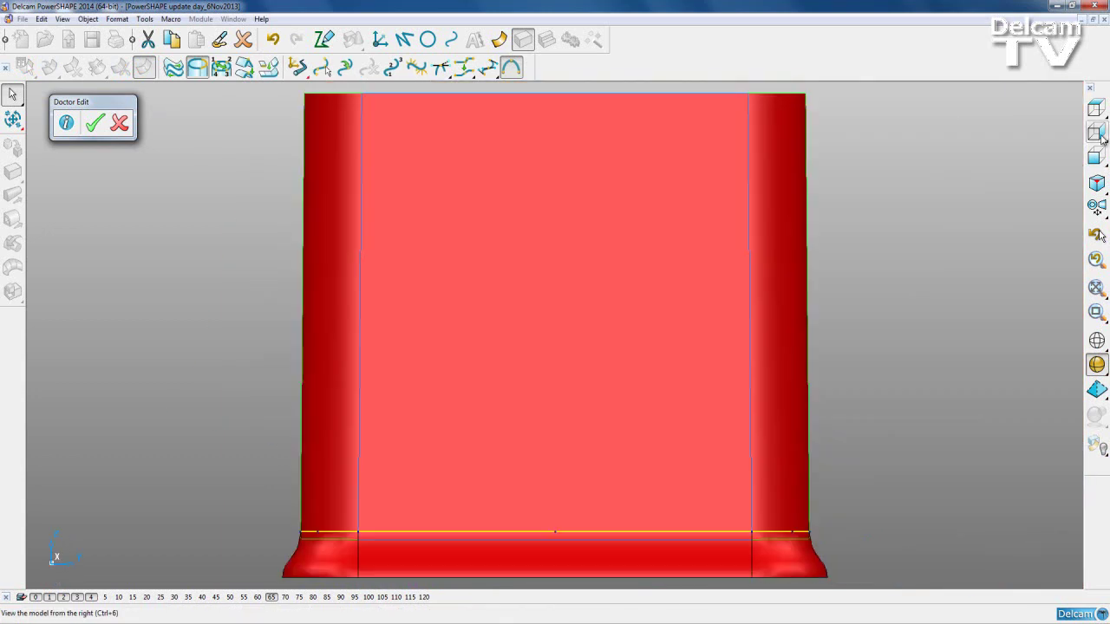
{"action": "scroll", "coordinate": [911, 293], "scroll_direction": "down", "scroll_amount": 2}
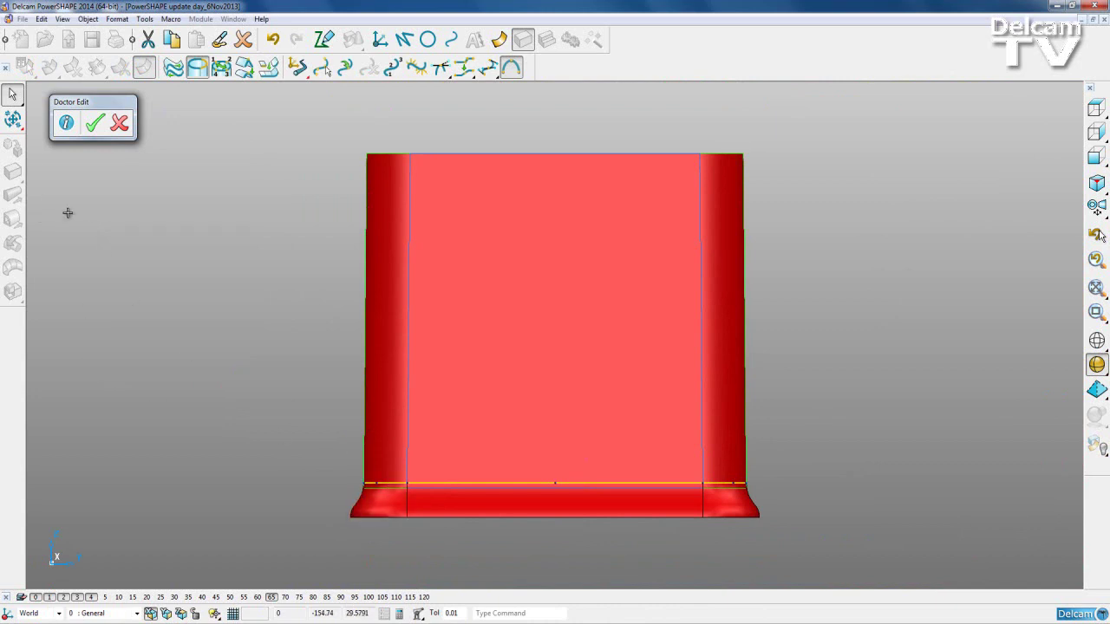
{"action": "left_click", "coordinate": [12, 119]}
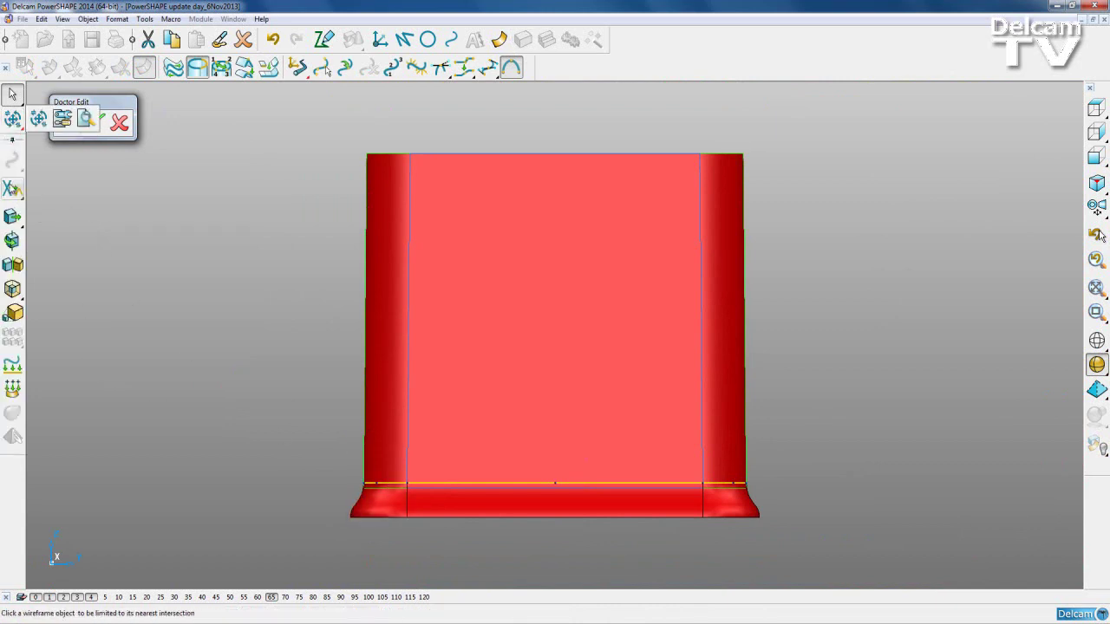
{"action": "mouse_move", "coordinate": [11, 186]}
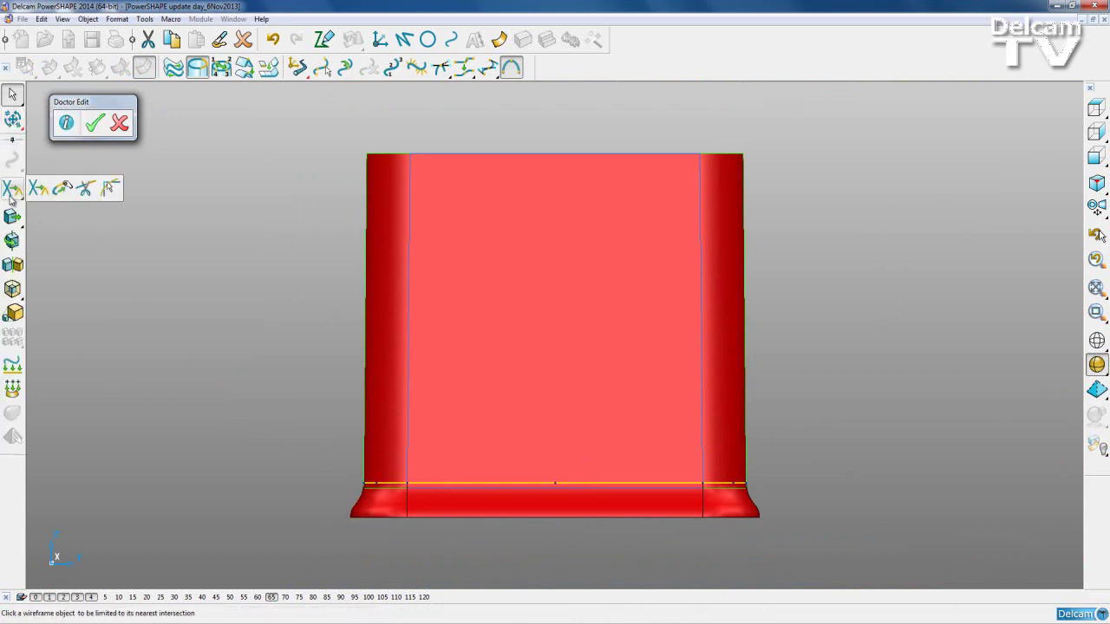
{"action": "left_click", "coordinate": [111, 191]}
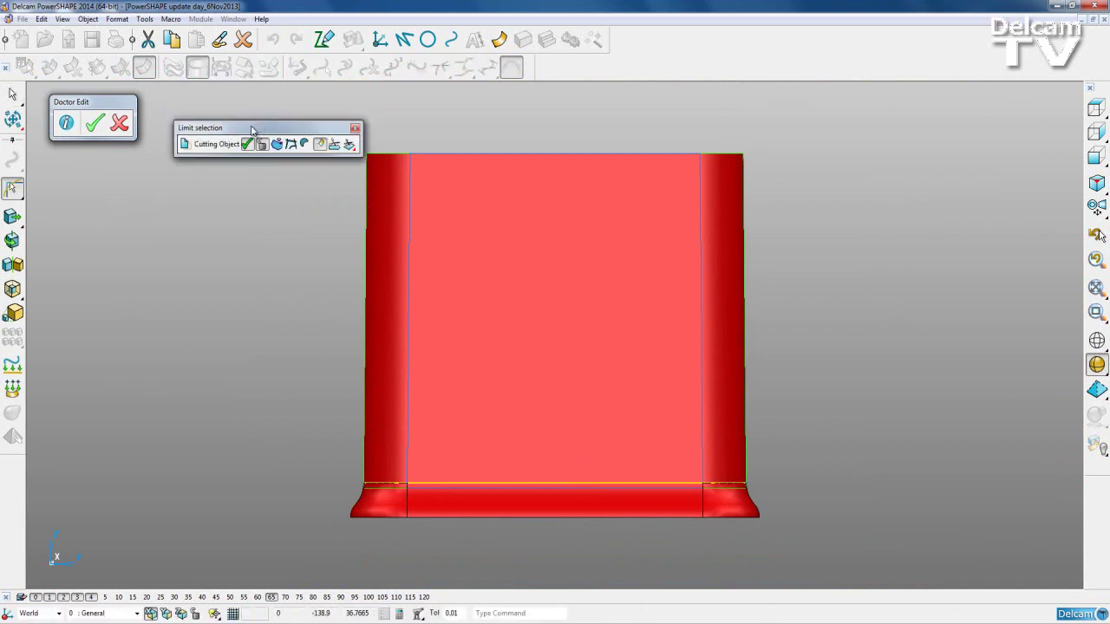
{"action": "left_click_drag", "start_coordinate": [309, 120], "coordinate": [986, 105]}
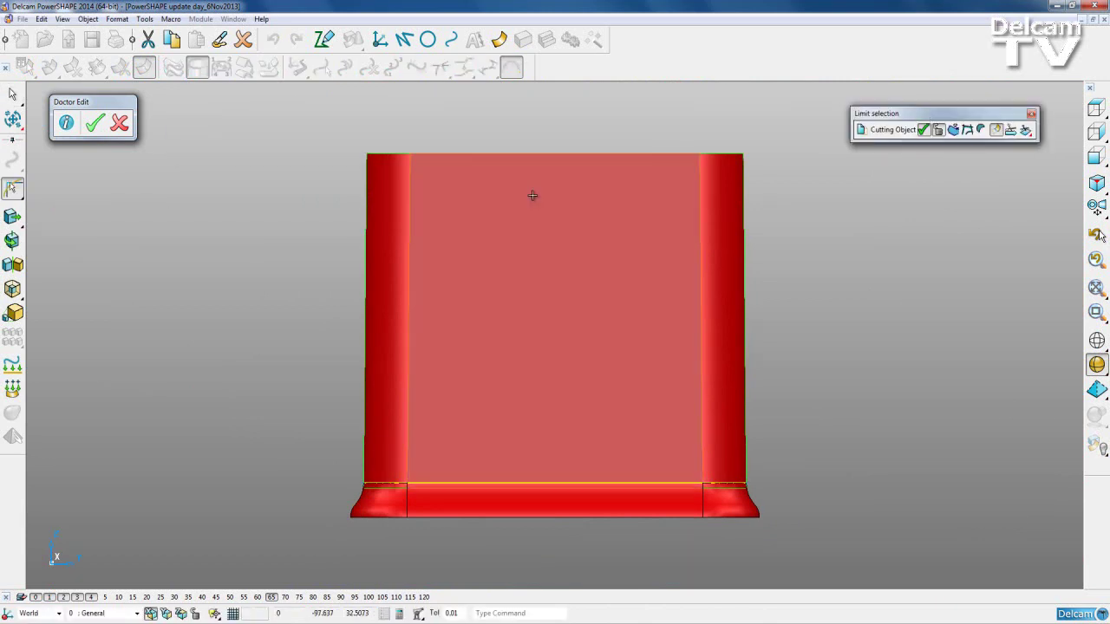
{"action": "left_click_drag", "start_coordinate": [274, 112], "coordinate": [825, 474]}
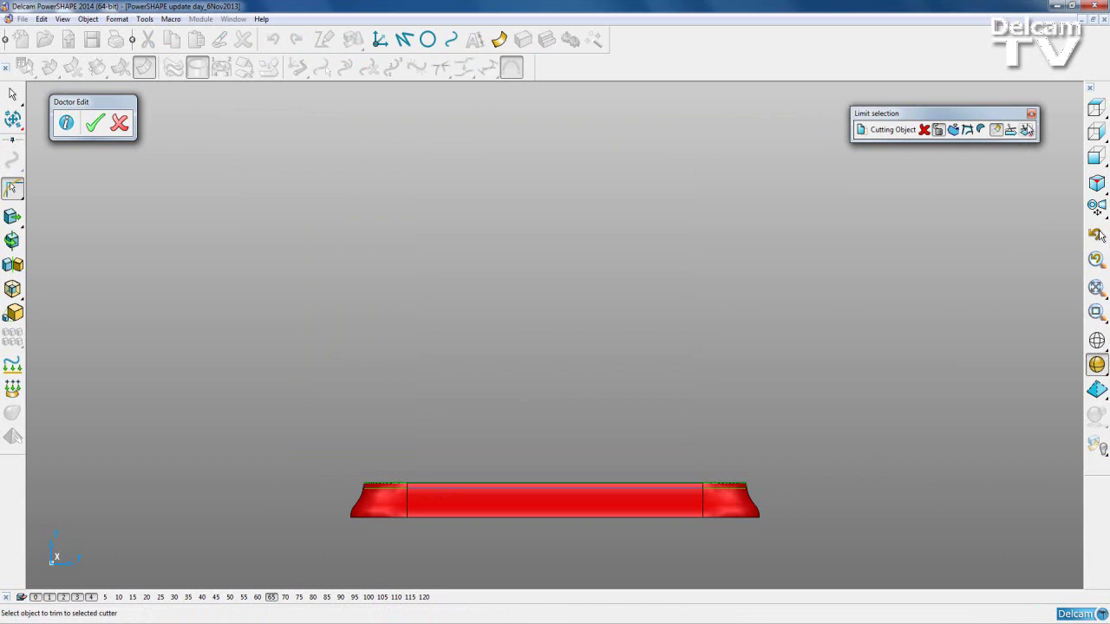
{"action": "left_click", "coordinate": [1011, 130]}
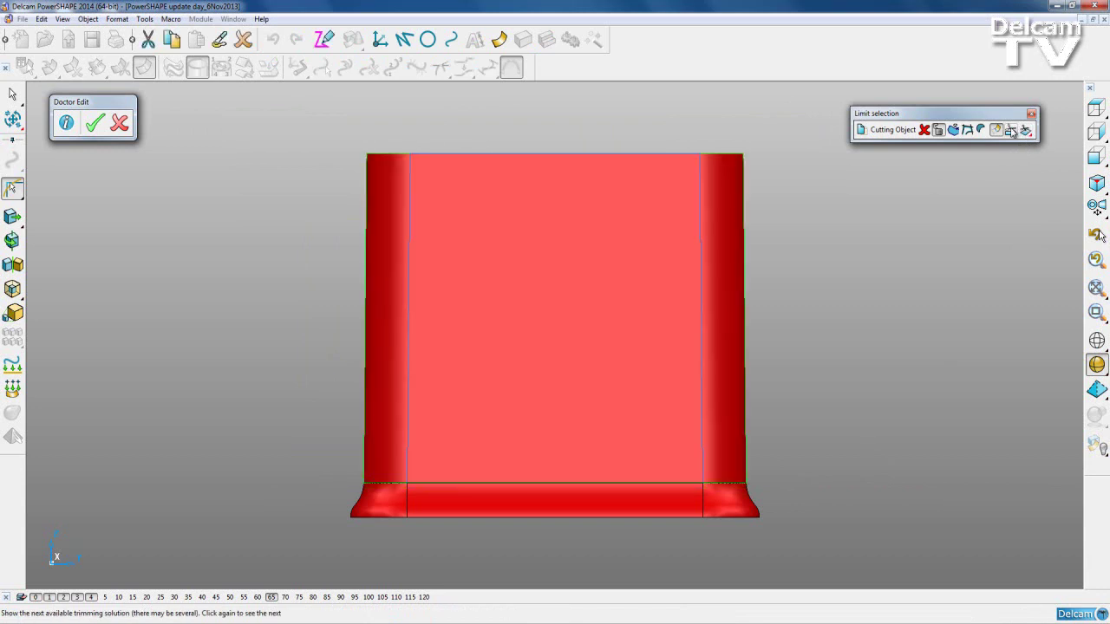
{"action": "mouse_move", "coordinate": [615, 467]}
{"action": "middle_mouse_down"}
{"action": "mouse_move", "coordinate": [607, 446]}
{"action": "mouse_move", "coordinate": [614, 475]}
{"action": "middle_mouse_up"}
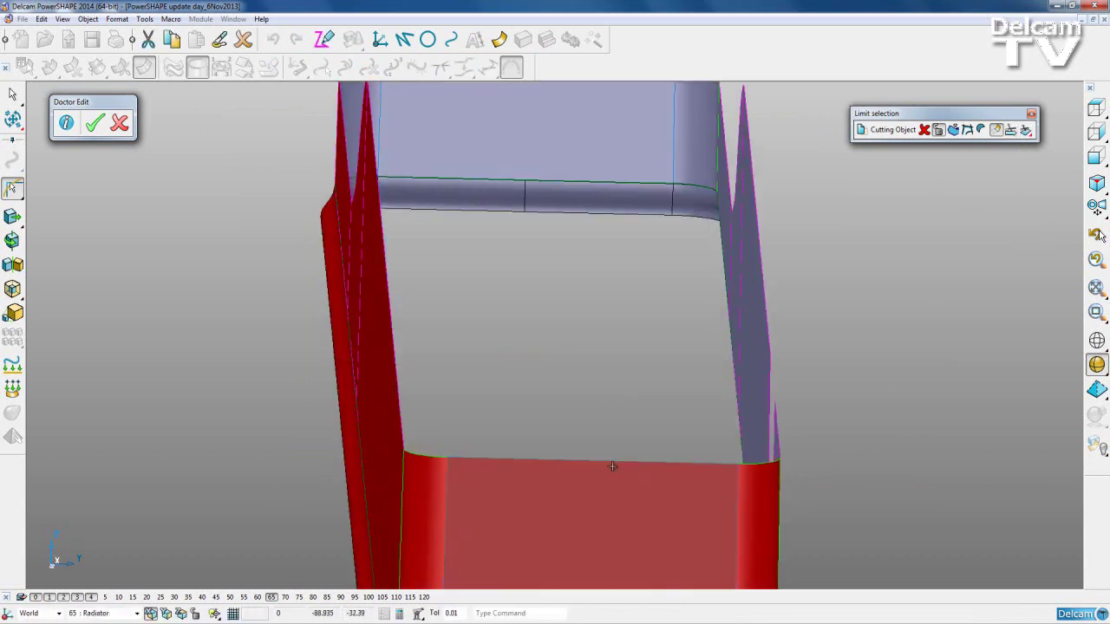
{"action": "middle_click_drag", "start_coordinate": [565, 228], "coordinate": [583, 343], "text": "shift"}
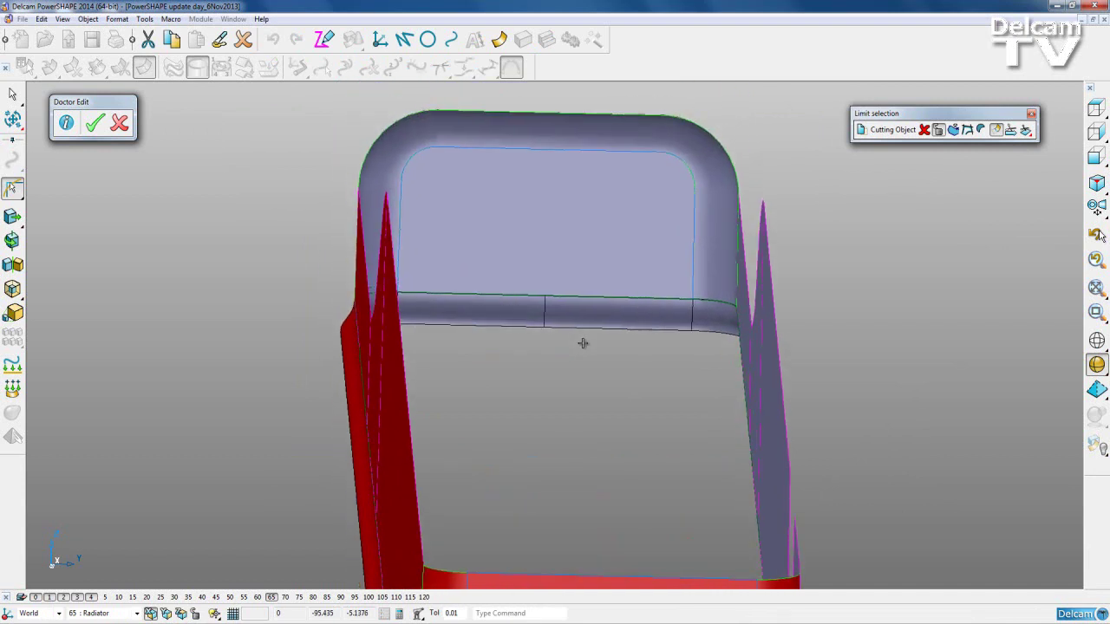
- Close the Limit selection and delete the composite curve used to trim the end walls
{"action": "left_click", "coordinate": [602, 277]}
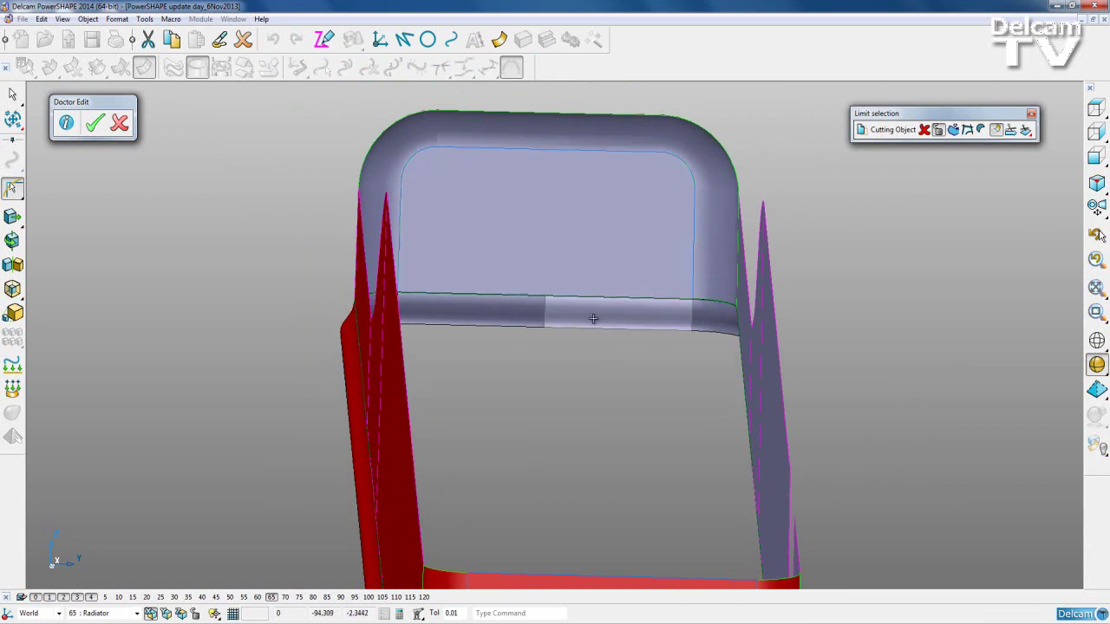
{"action": "left_click", "coordinate": [624, 299]}
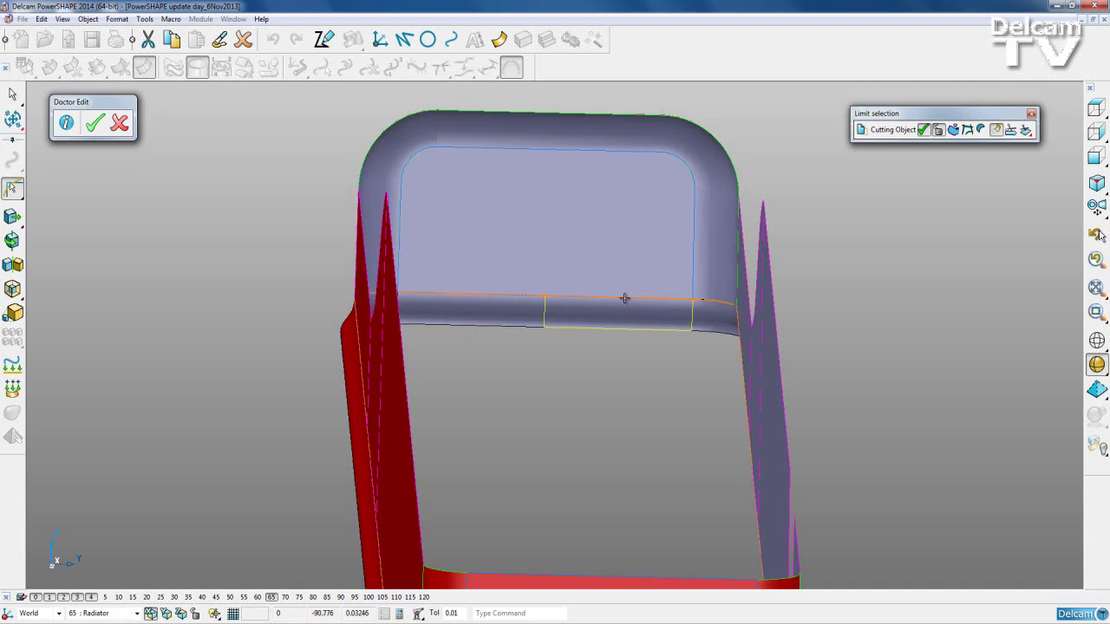
{"action": "left_click", "coordinate": [709, 299]}
{"action": "left_click", "coordinate": [708, 299]}
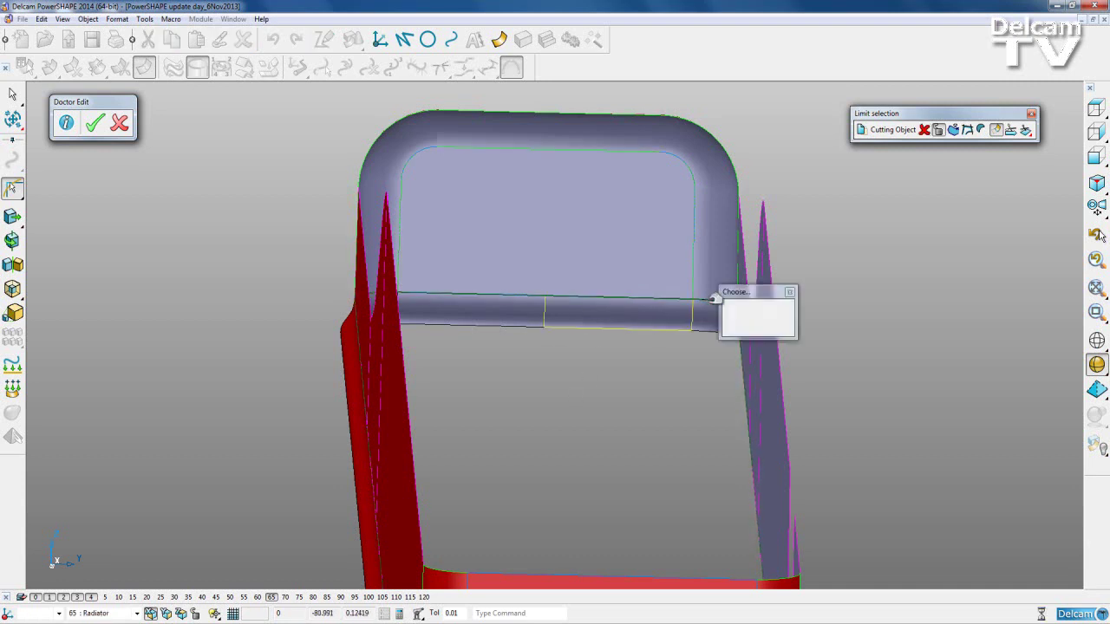
{"action": "left_click", "coordinate": [738, 304]}
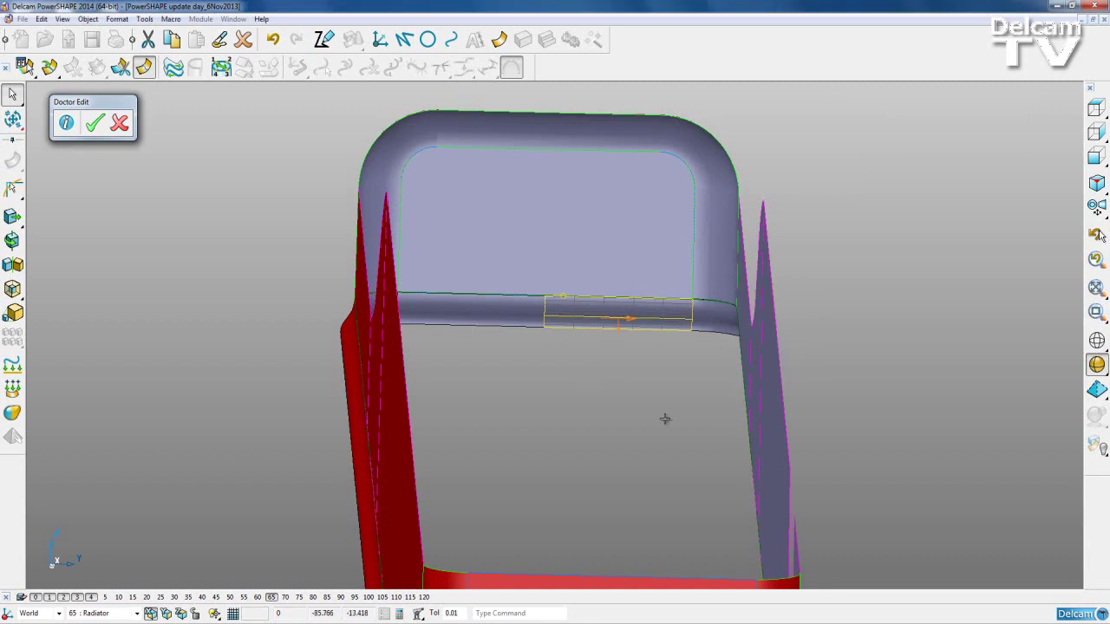
{"action": "left_click", "coordinate": [694, 390]}
{"action": "mouse_move", "coordinate": [713, 367]}
{"action": "middle_mouse_down"}
{"action": "mouse_move", "coordinate": [726, 324]}
{"action": "mouse_move", "coordinate": [724, 365]}
{"action": "middle_mouse_up"}
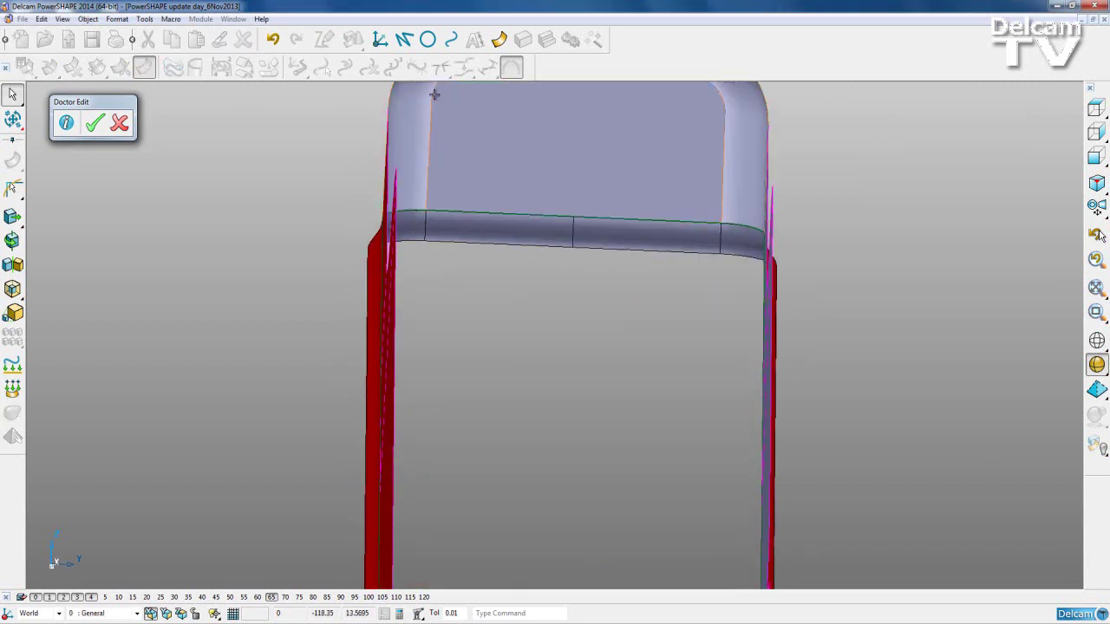
{"action": "left_click", "coordinate": [737, 225]}
{"action": "left_click", "coordinate": [771, 232]}
{"action": "key", "text": "Delete"}
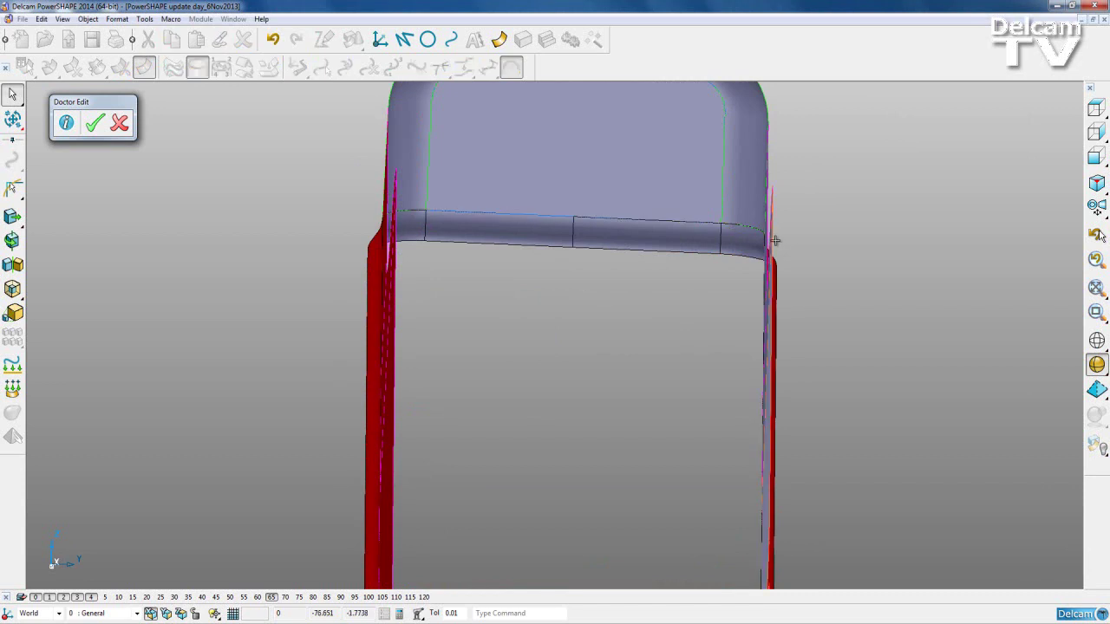
- Unblank the rest of the radiator, return all surfaces and solids to Solid Doctor and rerun the repair
{"action": "scroll", "coordinate": [770, 232], "scroll_direction": "down", "scroll_amount": 3}
{"action": "middle_click_drag", "start_coordinate": [644, 483], "coordinate": [636, 472]}
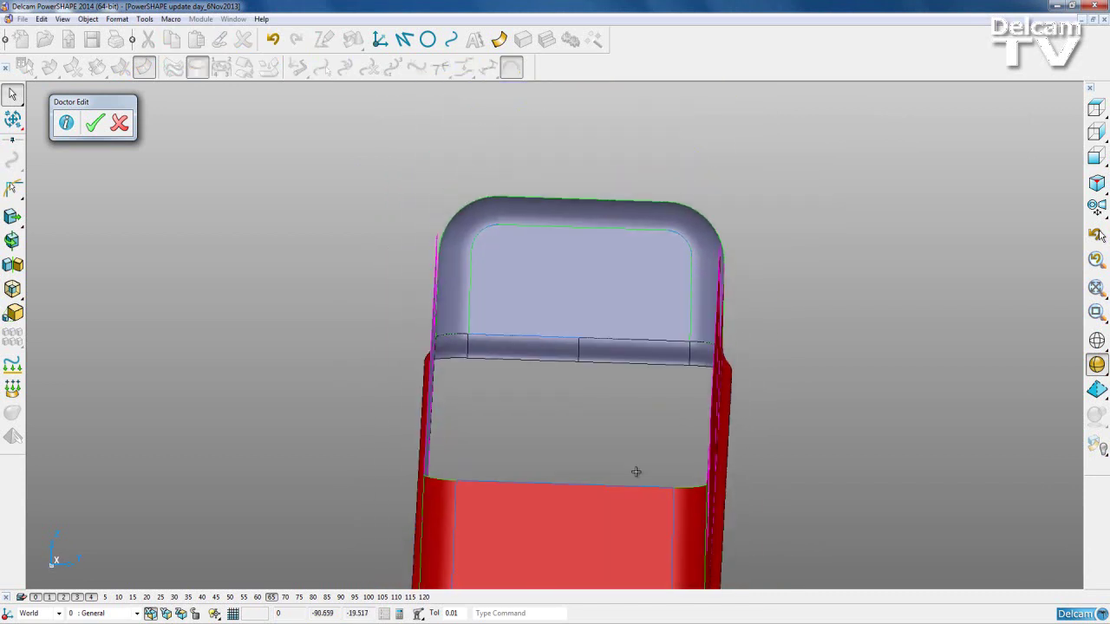
{"action": "scroll", "coordinate": [637, 468], "scroll_direction": "down", "scroll_amount": 2}
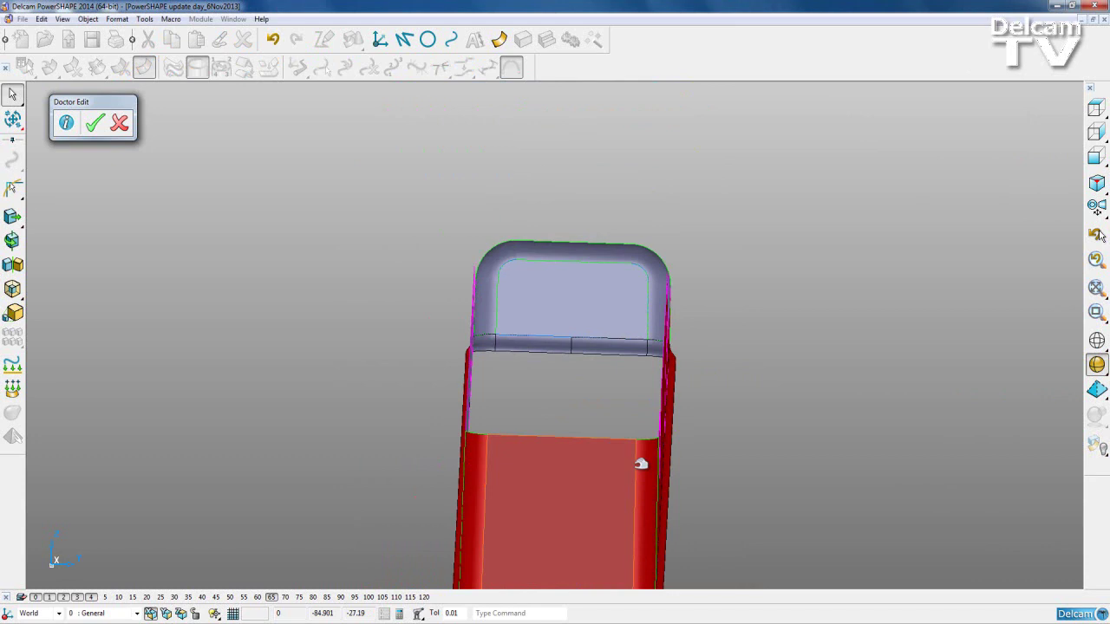
{"action": "key", "text": "ctrl+l"}
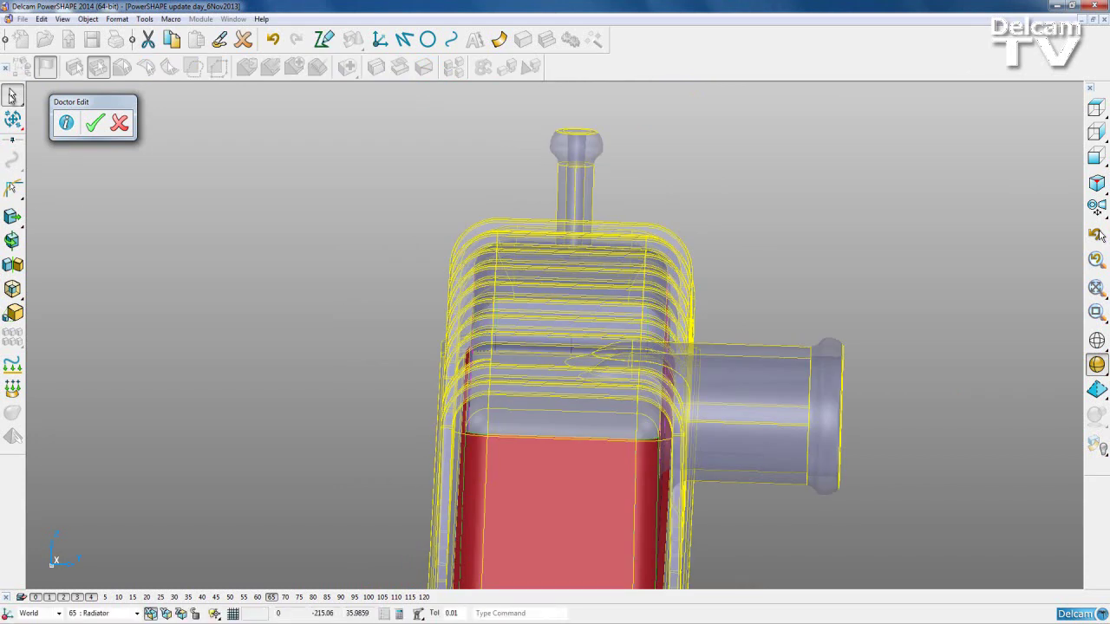
{"action": "mouse_move", "coordinate": [13, 95]}
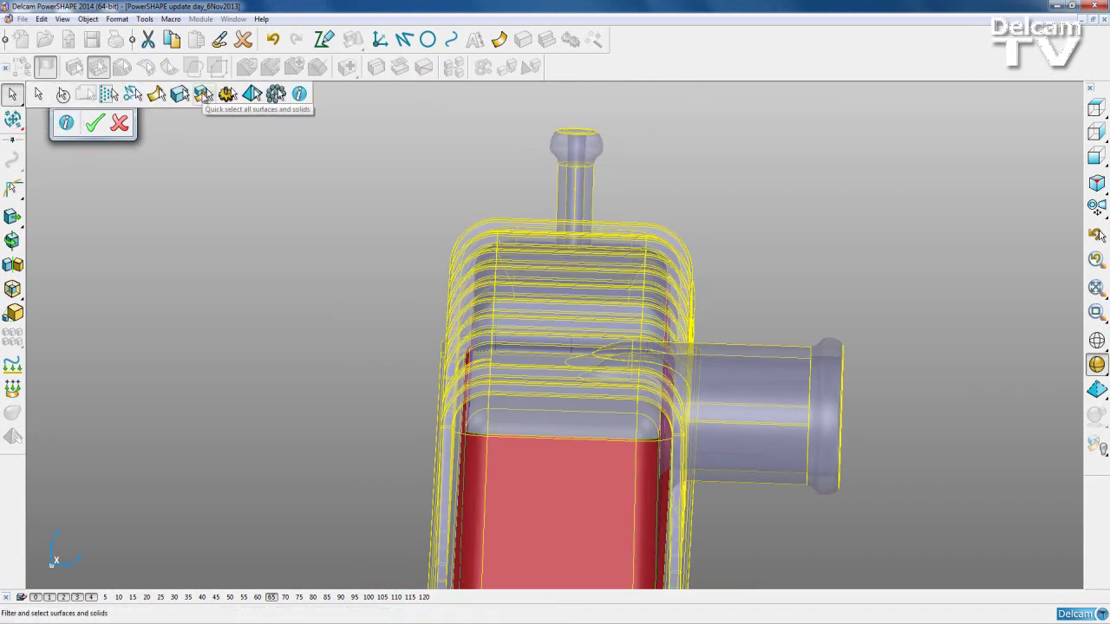
{"action": "left_click", "coordinate": [203, 94]}
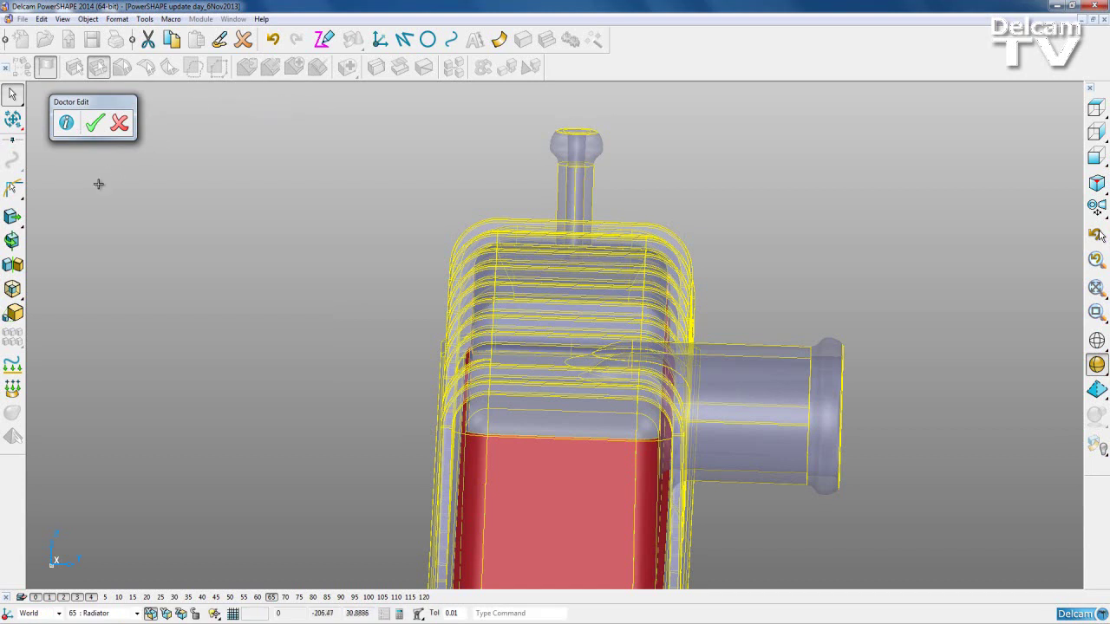
{"action": "left_click", "coordinate": [95, 123]}
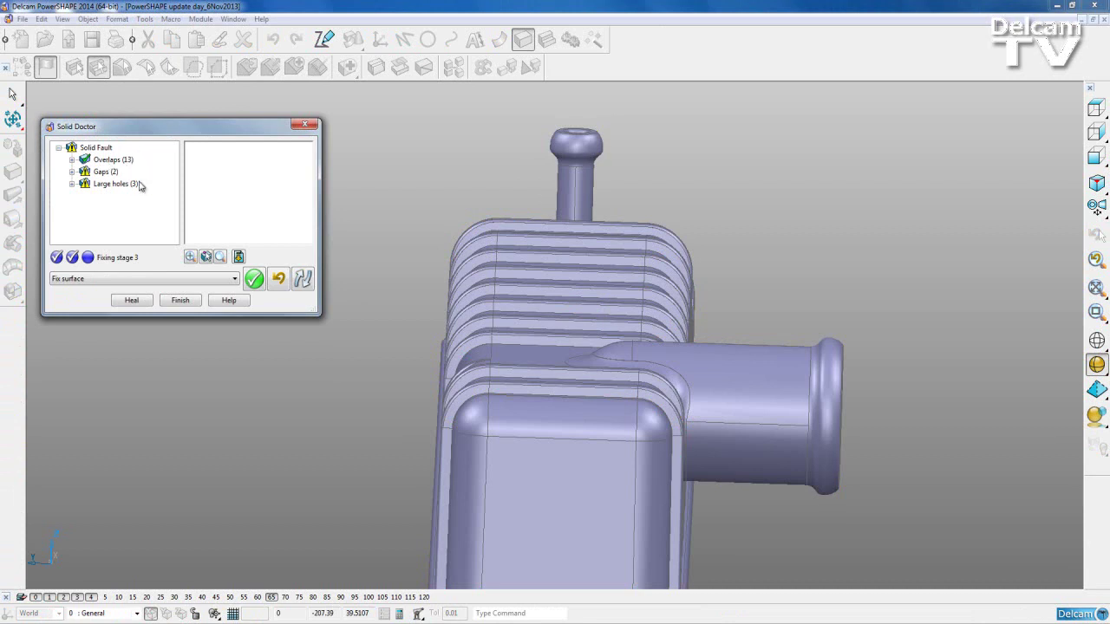
{"action": "left_click", "coordinate": [305, 278]}
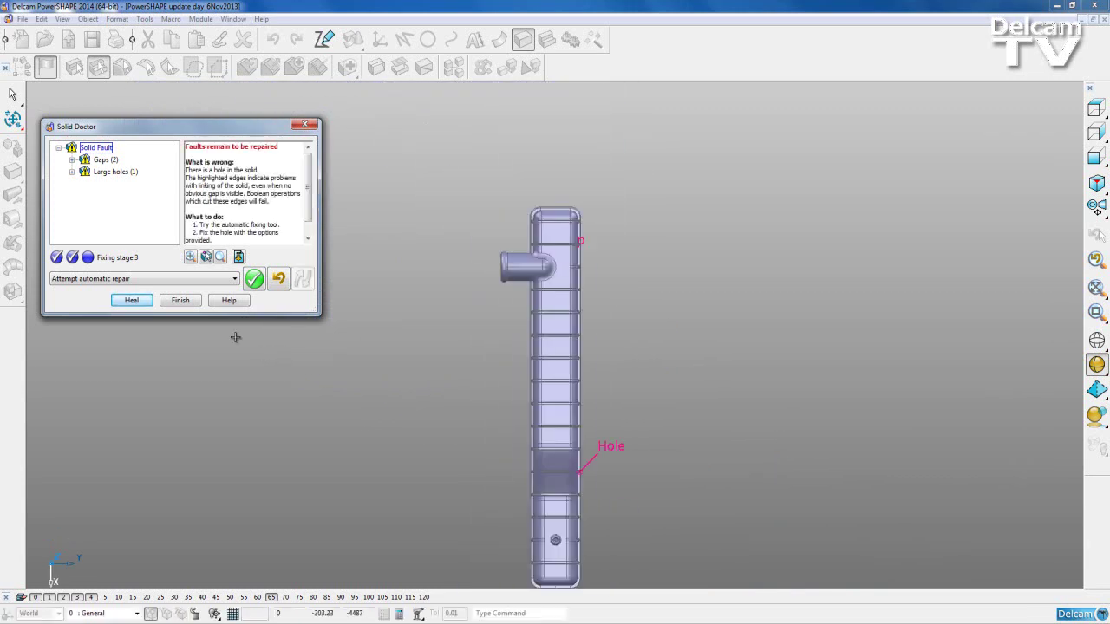
- Examine the gap fault up close where the side pipe meets the radiator body
{"action": "left_click", "coordinate": [106, 160]}
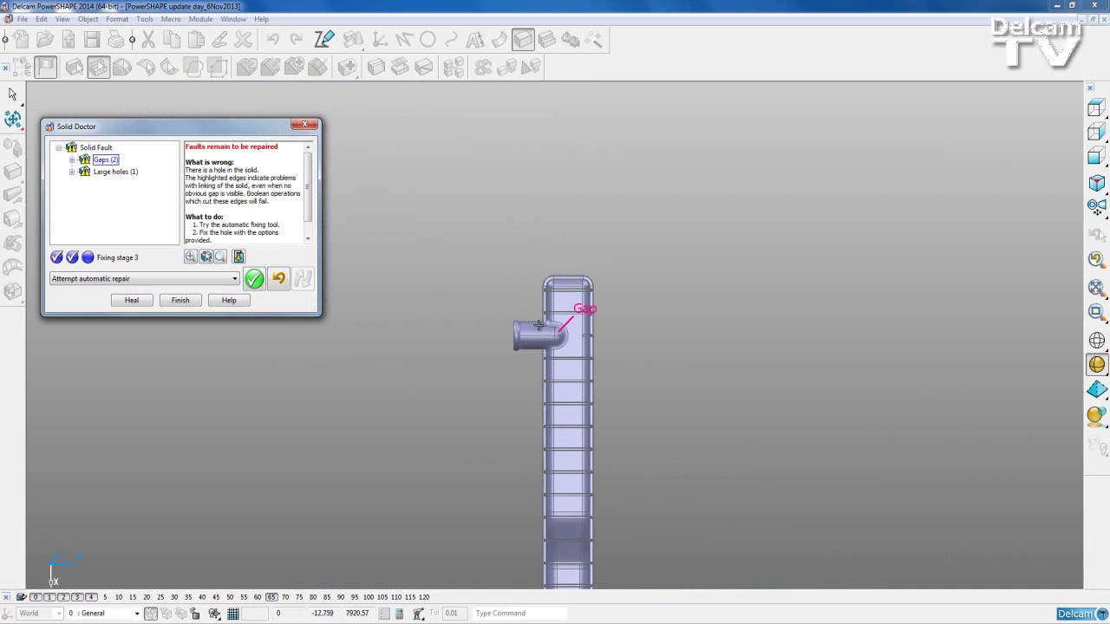
{"action": "scroll", "coordinate": [570, 351], "scroll_direction": "up", "scroll_amount": 5}
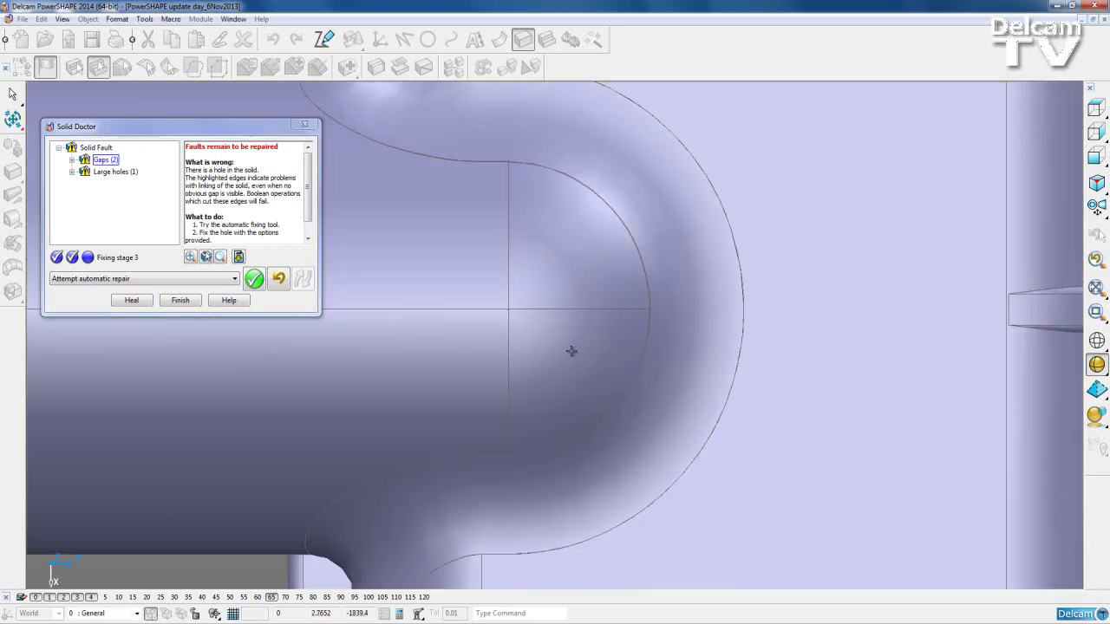
{"action": "middle_click_drag", "start_coordinate": [494, 297], "coordinate": [533, 344], "text": "ctrl+shift"}
{"action": "middle_click_drag", "start_coordinate": [537, 230], "coordinate": [628, 324], "text": "ctrl+shift"}
{"action": "middle_click_drag", "start_coordinate": [457, 229], "coordinate": [621, 395], "text": "ctrl+shift"}
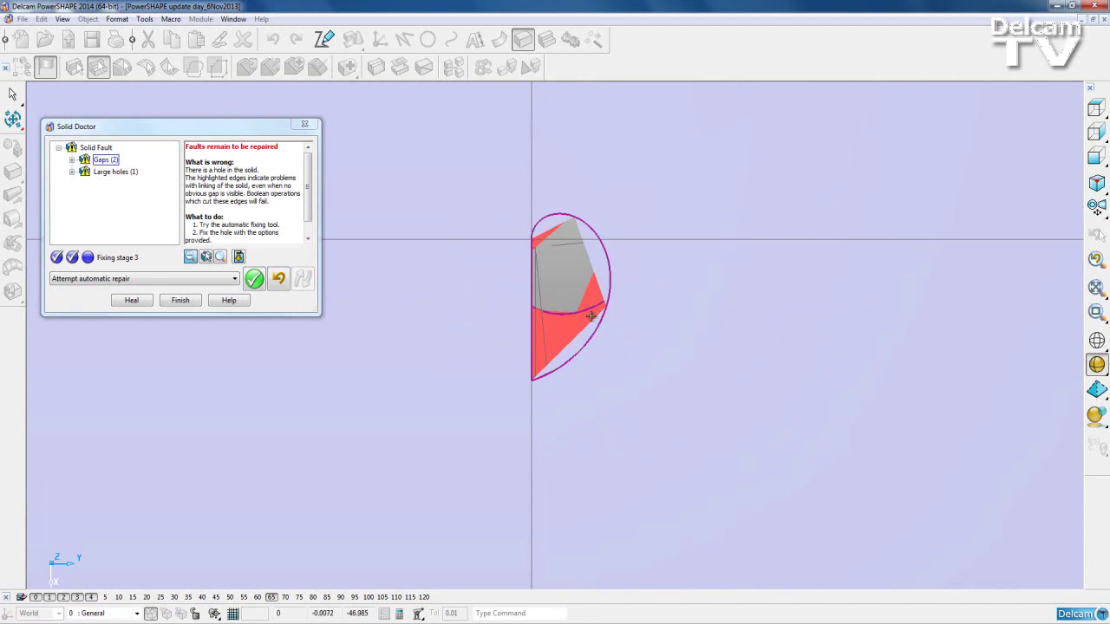
- Fill the remaining gaps at the side pipe with a non-tangential surface and continue the radiator repair
{"action": "left_click", "coordinate": [234, 279]}
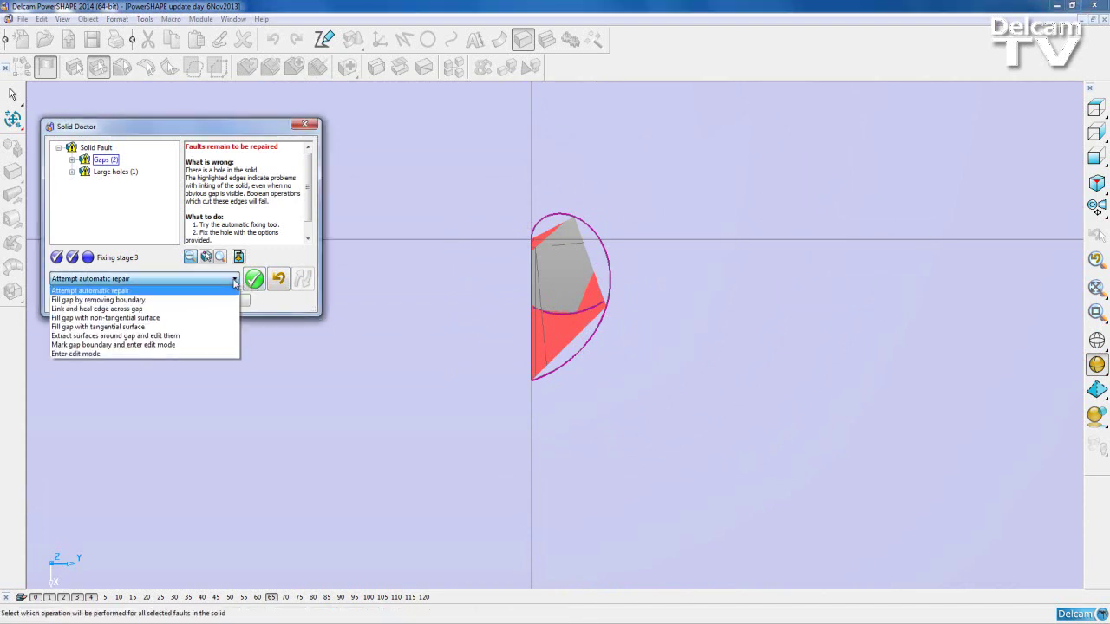
{"action": "left_click", "coordinate": [213, 318]}
{"action": "left_click", "coordinate": [254, 279]}
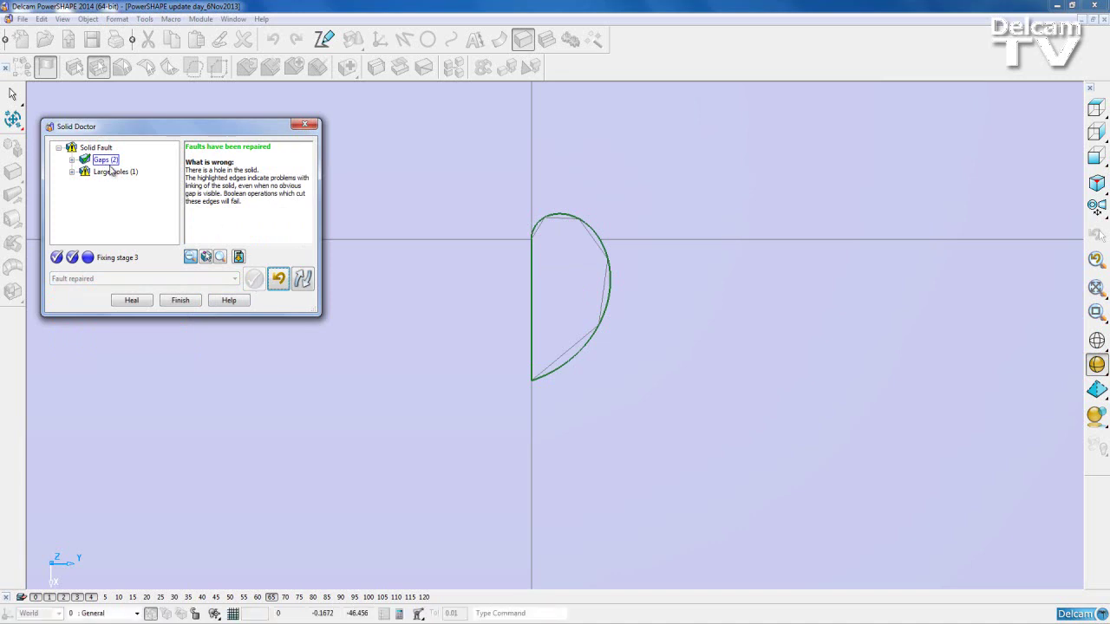
{"action": "left_click", "coordinate": [306, 277]}
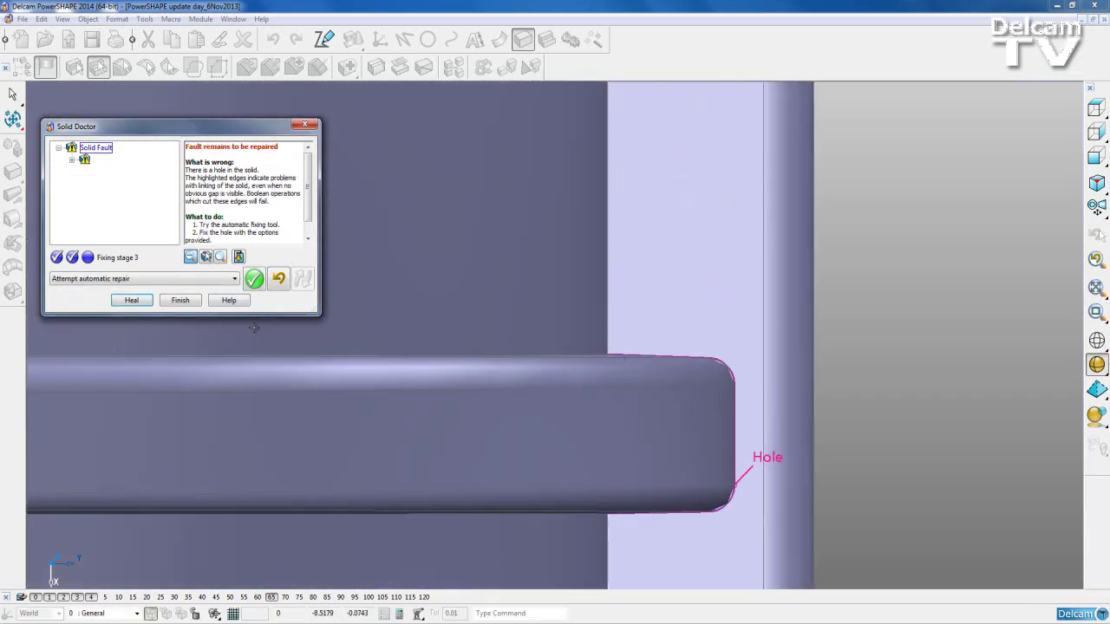
- Extract the surfaces around the hole where the rib meets the rim face and open them for editing
{"action": "left_click", "coordinate": [119, 279]}
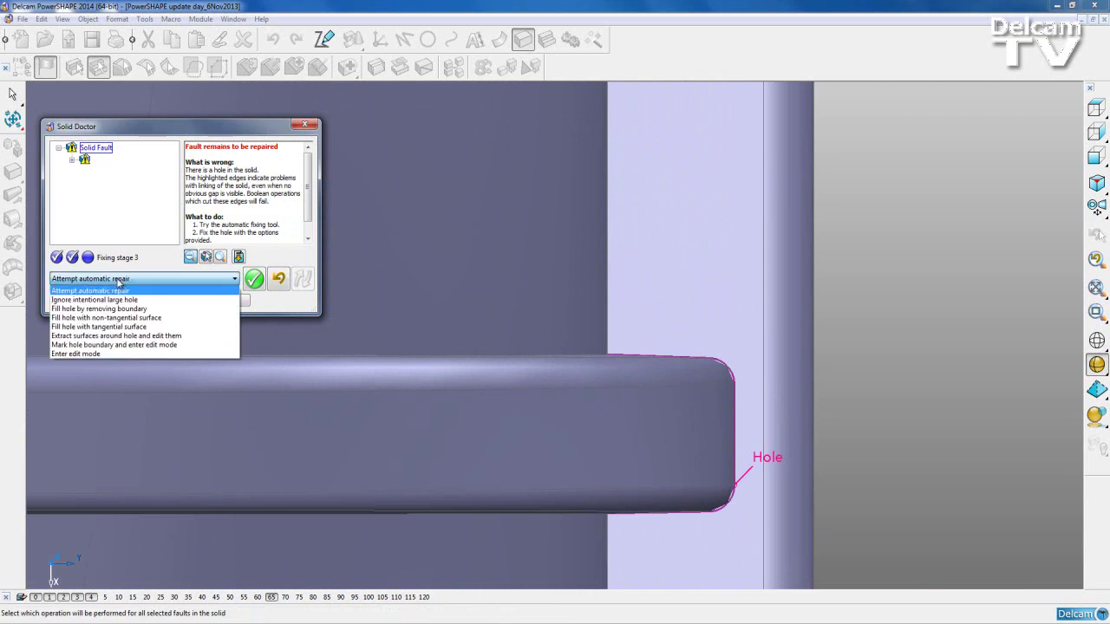
{"action": "left_click", "coordinate": [99, 337]}
{"action": "middle_click_drag", "start_coordinate": [339, 495], "coordinate": [419, 372]}
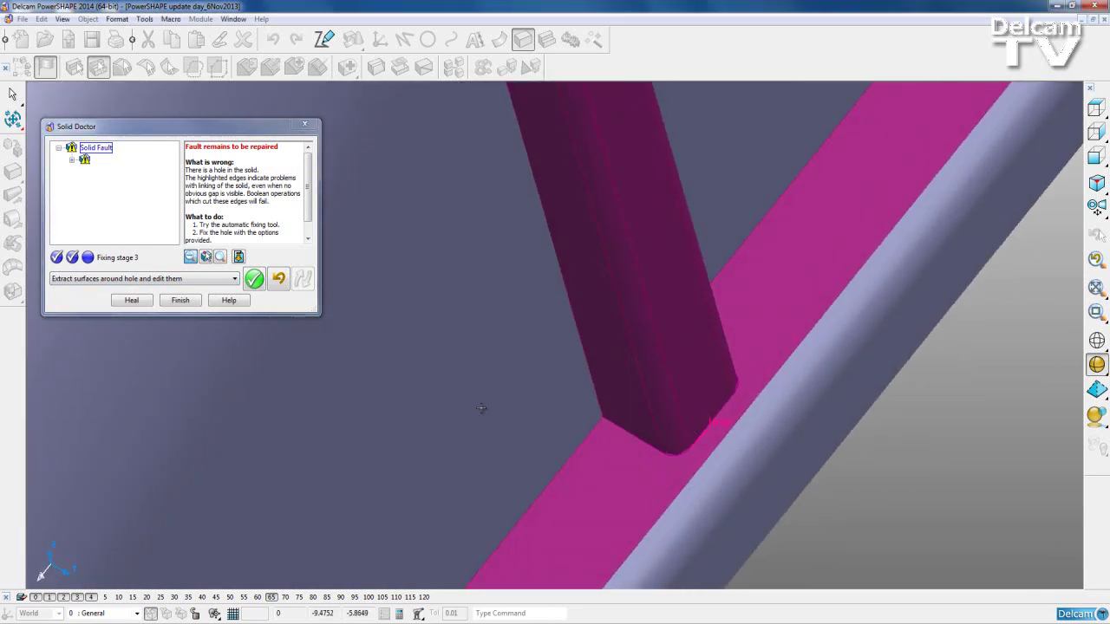
{"action": "middle_click_drag", "start_coordinate": [675, 455], "coordinate": [682, 453]}
{"action": "middle_click_drag", "start_coordinate": [580, 323], "coordinate": [700, 480]}
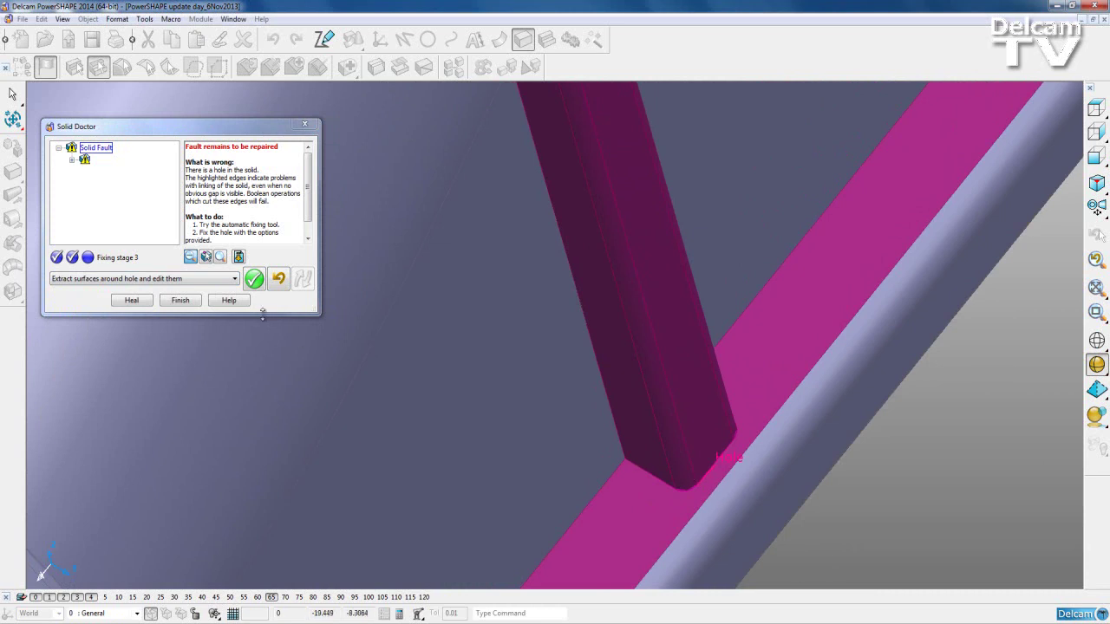
{"action": "left_click", "coordinate": [254, 278]}
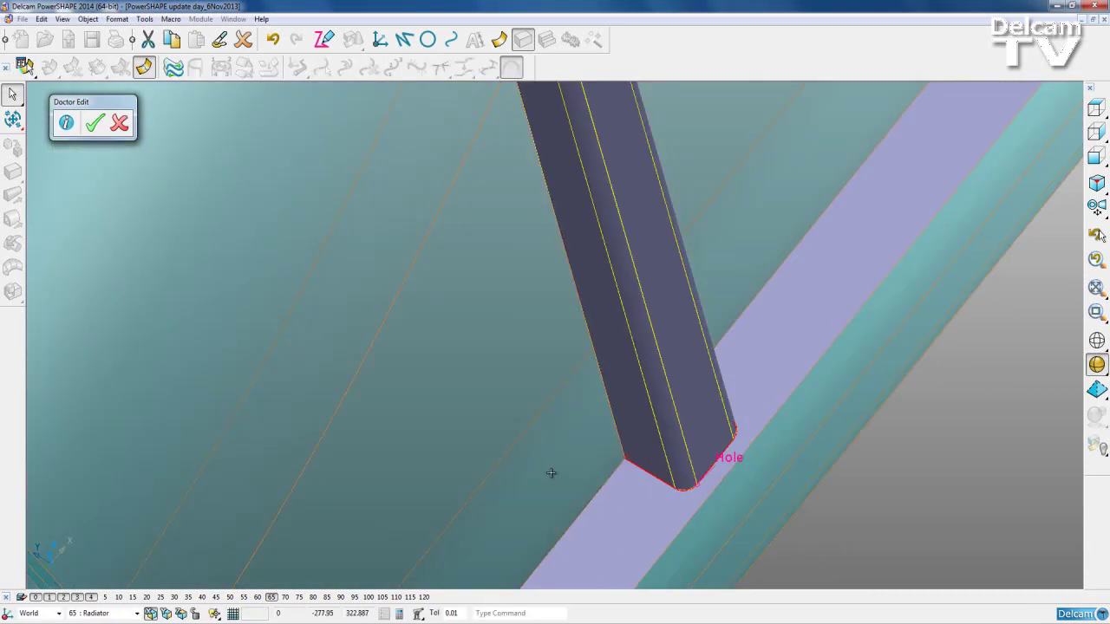
- Isolate the extracted surfaces and create a composite curve along the open upper edge of the faulty rib
{"action": "scroll", "coordinate": [548, 495], "scroll_direction": "down", "scroll_amount": 3}
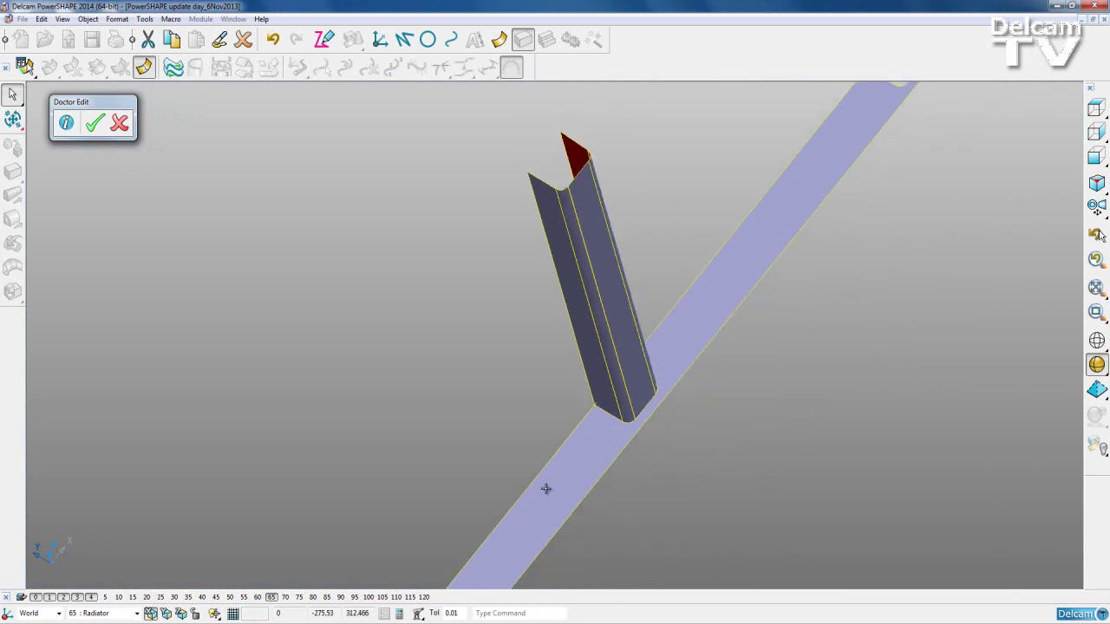
{"action": "middle_click_drag", "start_coordinate": [357, 419], "coordinate": [358, 386]}
{"action": "middle_click_drag", "start_coordinate": [547, 323], "coordinate": [671, 561], "text": "shift"}
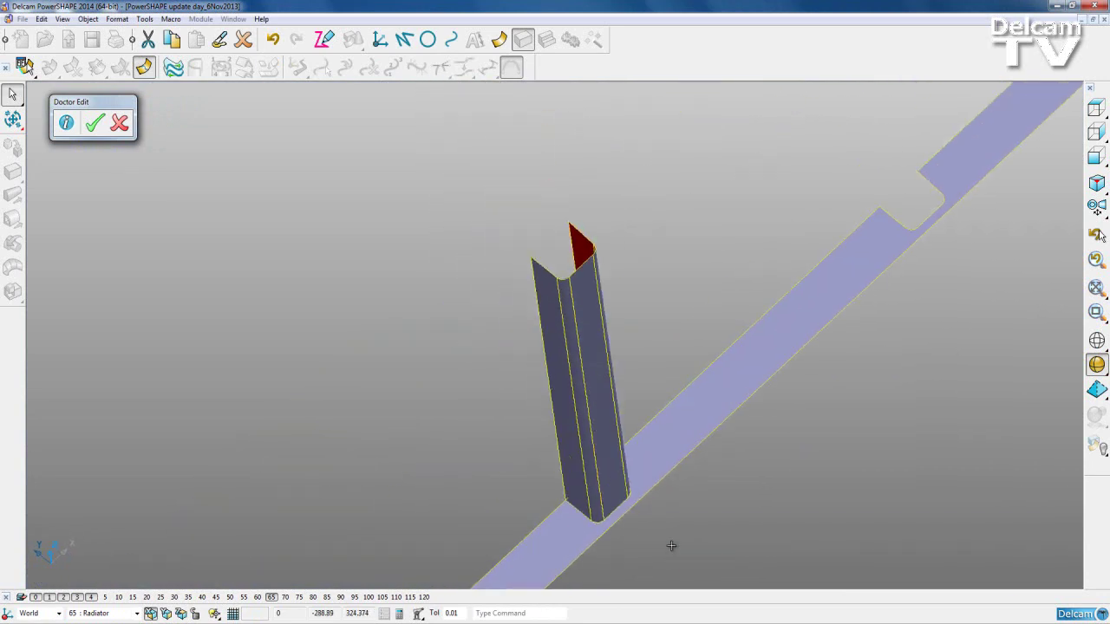
{"action": "scroll", "coordinate": [625, 231], "scroll_direction": "up", "scroll_amount": 3}
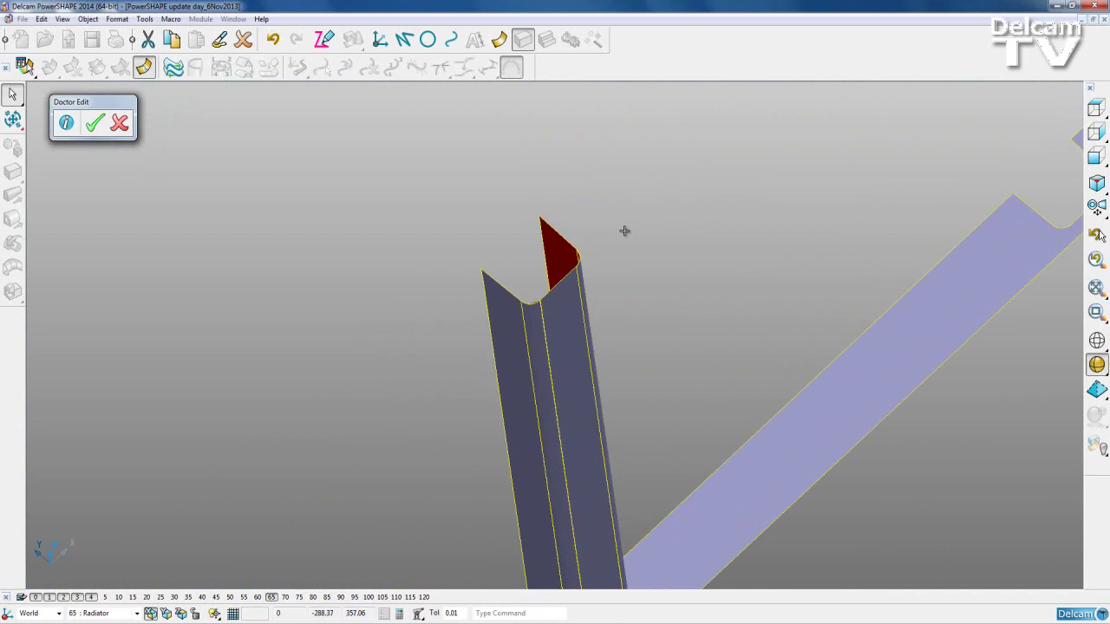
{"action": "left_click", "coordinate": [451, 39]}
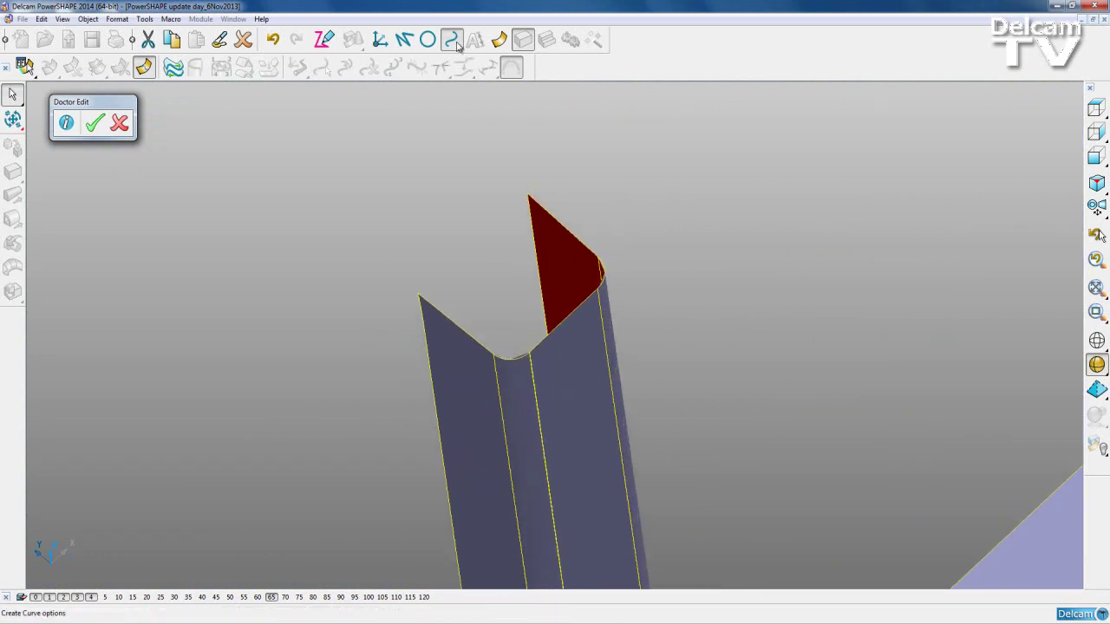
{"action": "left_click", "coordinate": [13, 197]}
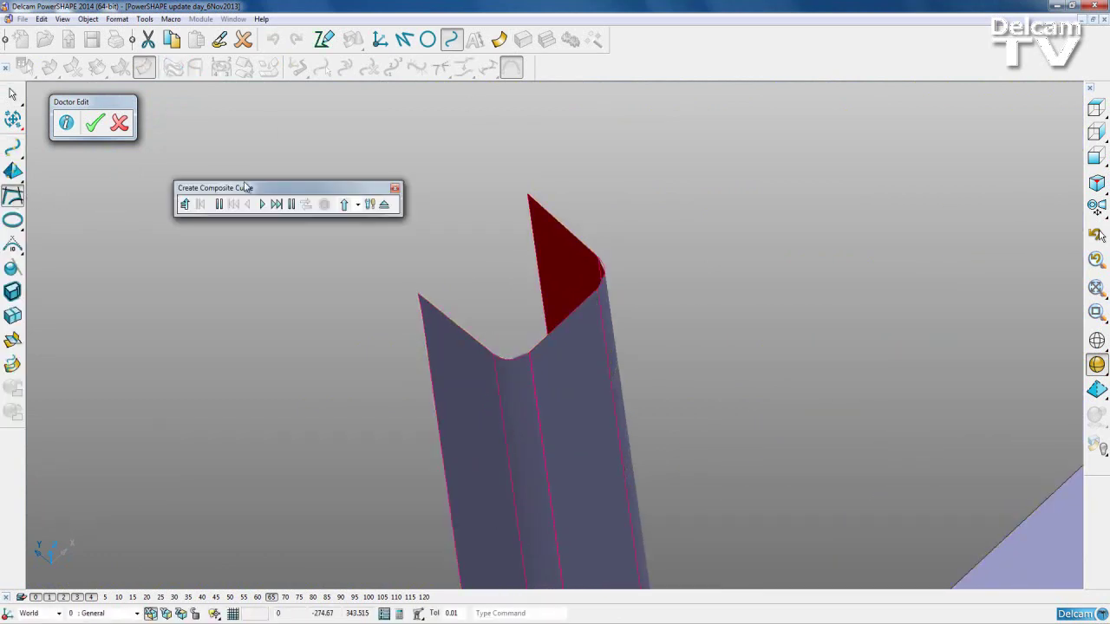
{"action": "left_click_drag", "start_coordinate": [251, 192], "coordinate": [226, 147]}
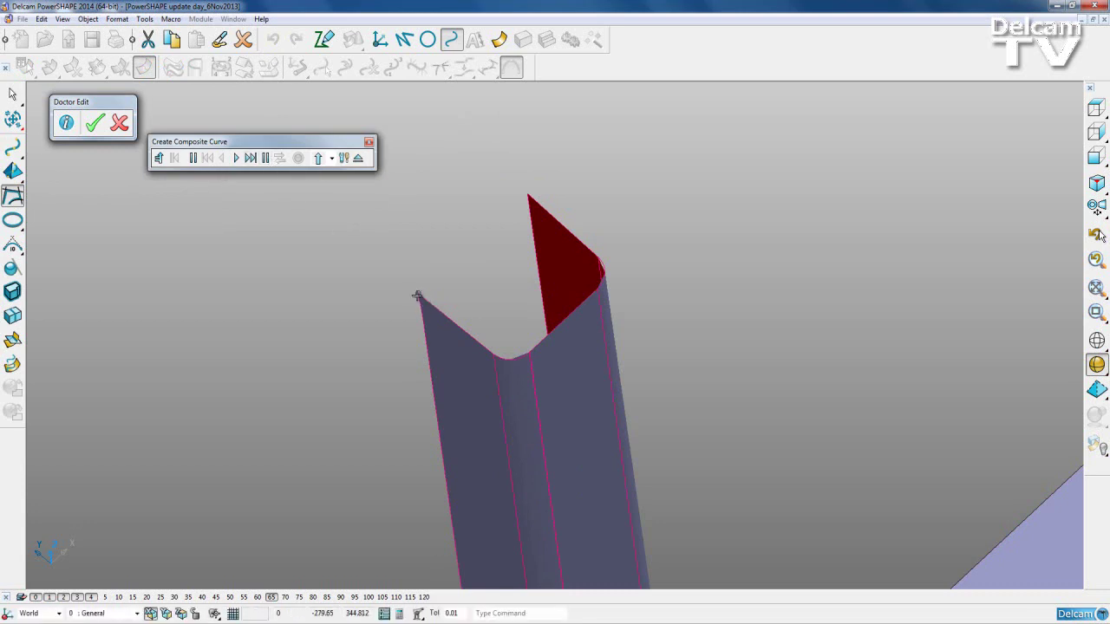
{"action": "left_click", "coordinate": [465, 330]}
{"action": "left_click", "coordinate": [513, 360]}
{"action": "left_click", "coordinate": [559, 329]}
{"action": "left_click", "coordinate": [607, 260]}
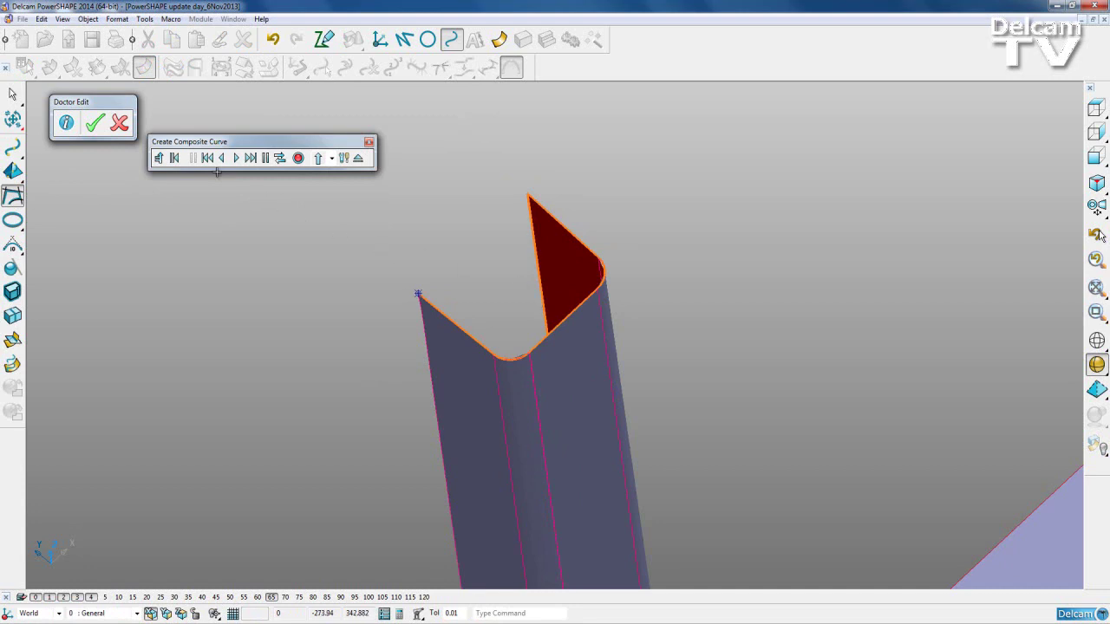
{"action": "left_click", "coordinate": [222, 159]}
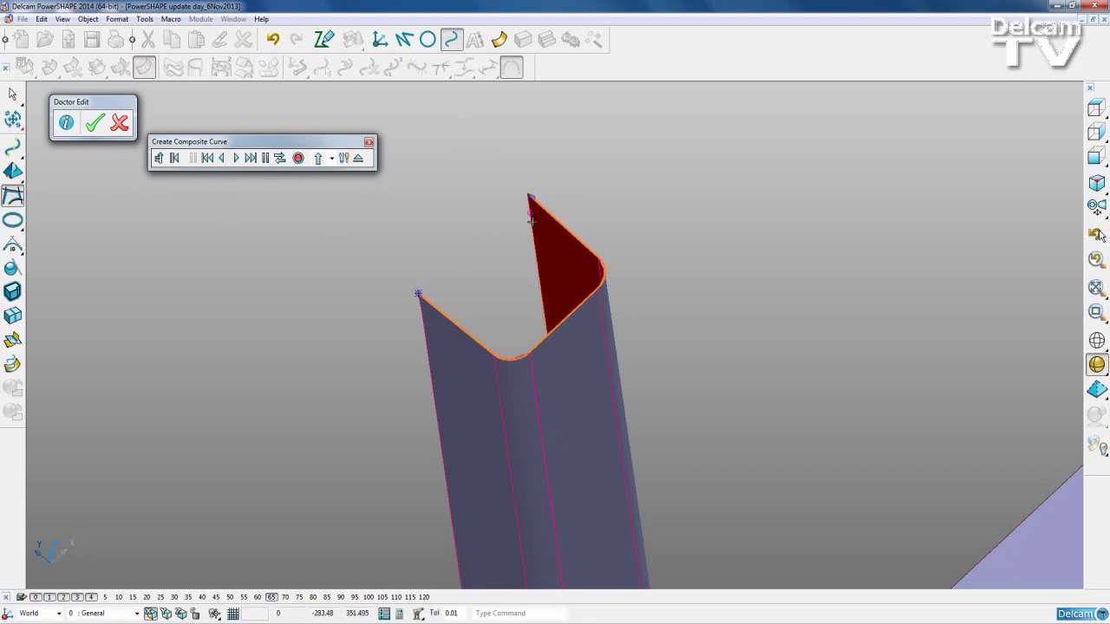
{"action": "left_click", "coordinate": [298, 157]}
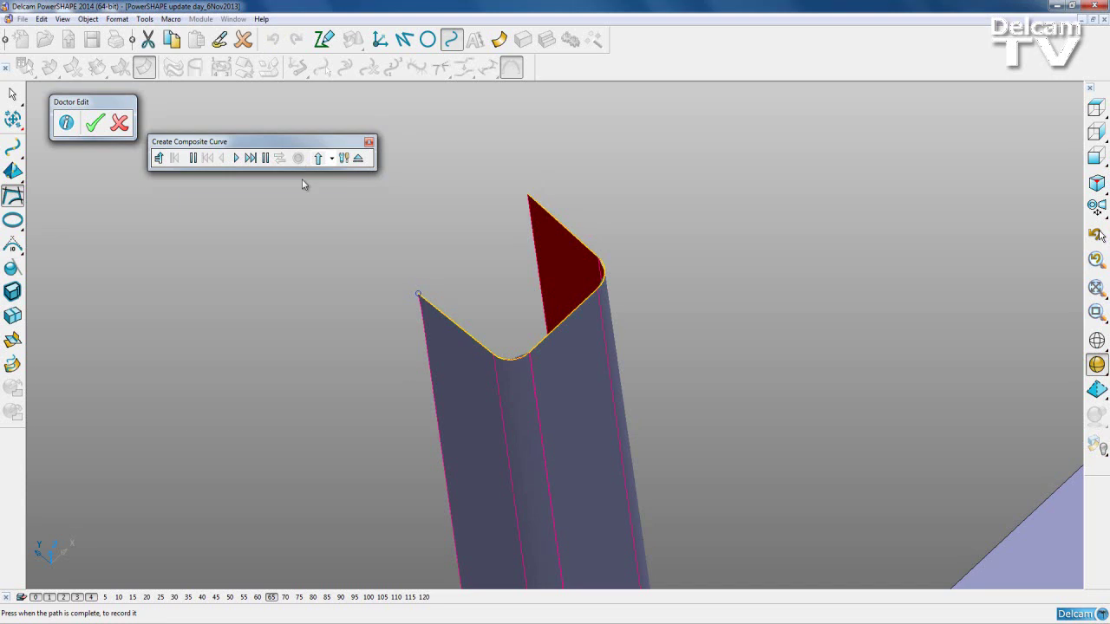
{"action": "left_click", "coordinate": [368, 141]}
- Delete the faulty rib surfaces, keeping the composite curve and the notched rim face
{"action": "middle_click_drag", "start_coordinate": [358, 195], "coordinate": [426, 324]}
{"action": "left_click", "coordinate": [589, 372]}
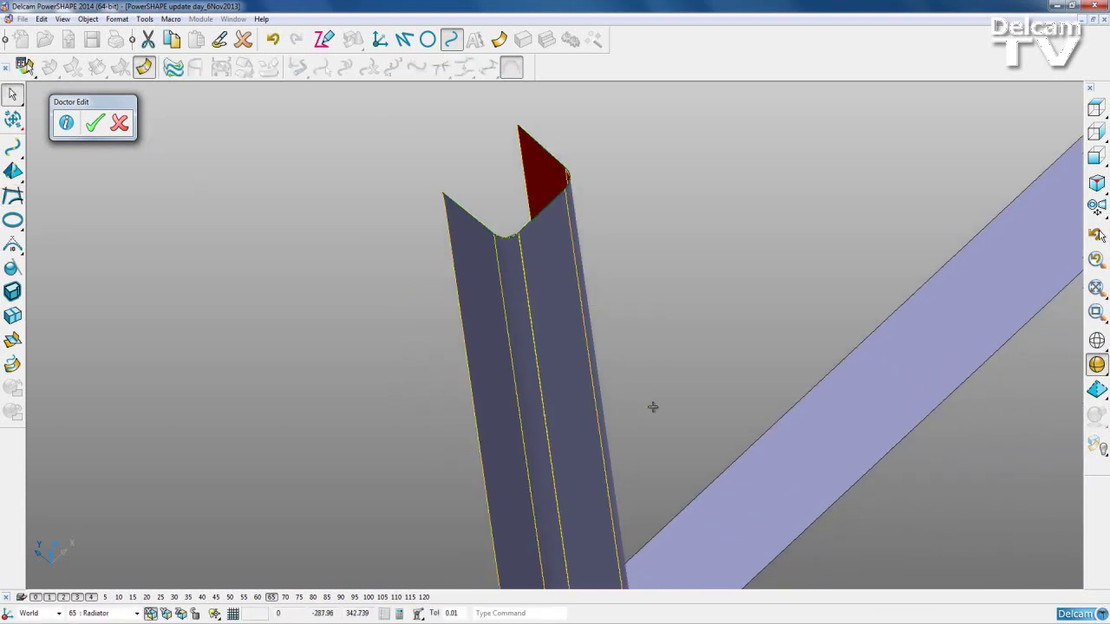
{"action": "key", "text": "Delete"}
- Extrude the composite curve into a new rib surface that runs down past the notched rim face
{"action": "middle_click_drag", "start_coordinate": [652, 407], "coordinate": [580, 269]}
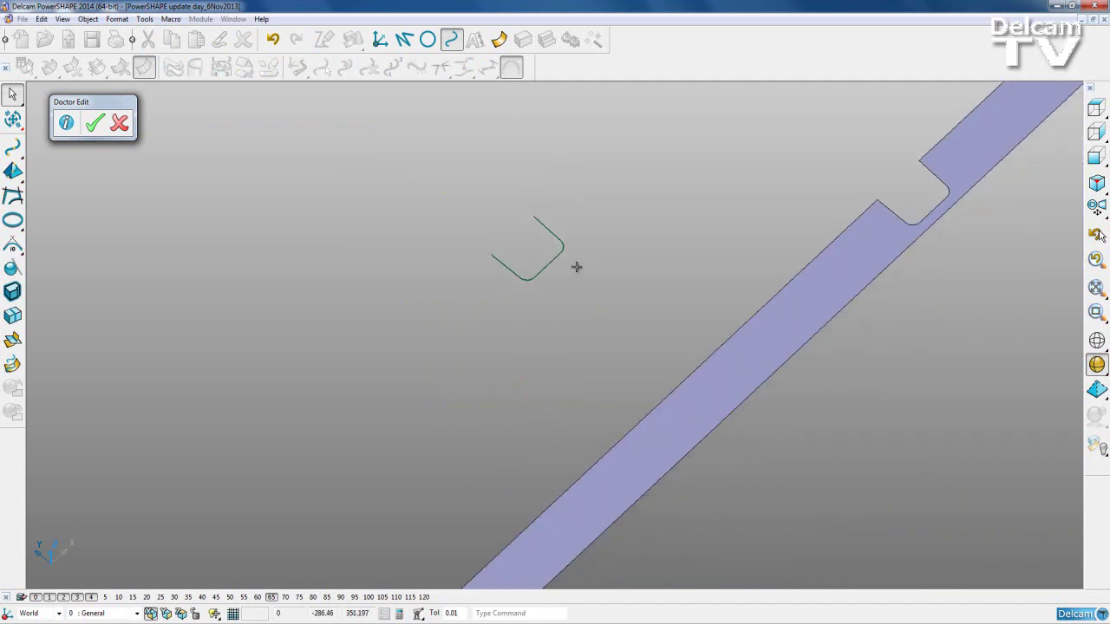
{"action": "left_click", "coordinate": [560, 252]}
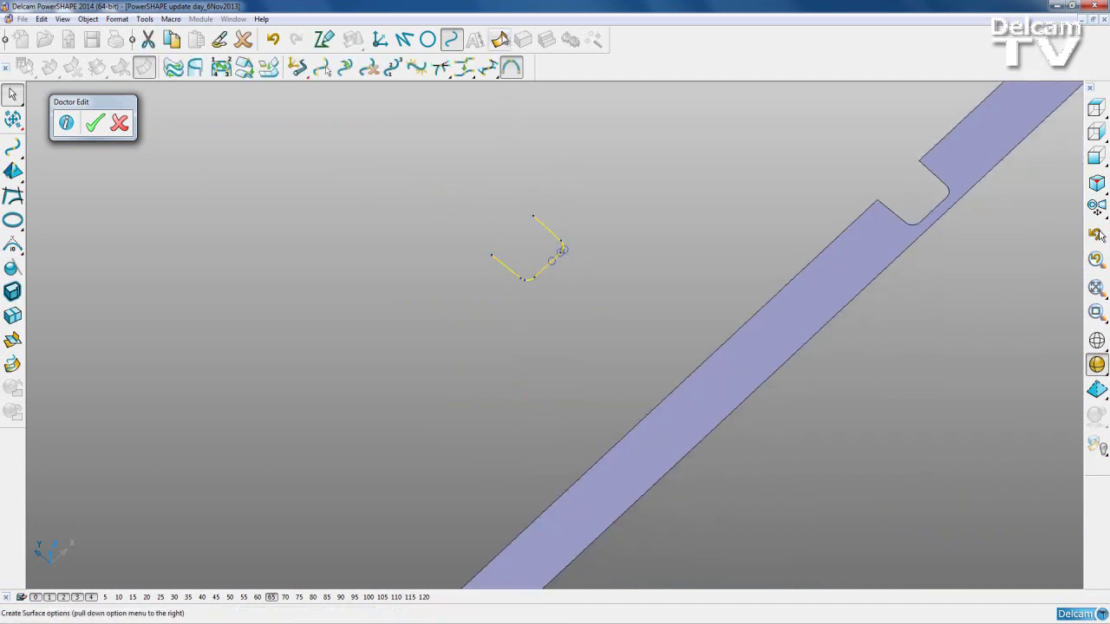
{"action": "left_click", "coordinate": [12, 172]}
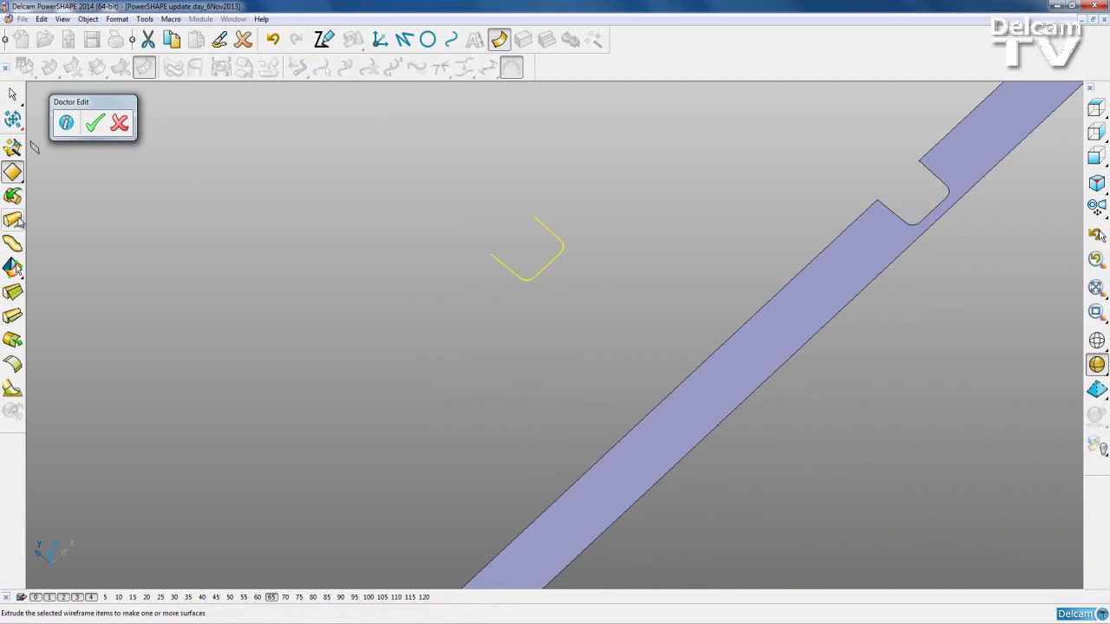
{"action": "left_click", "coordinate": [12, 221]}
{"action": "middle_click_drag", "start_coordinate": [395, 408], "coordinate": [627, 250]}
{"action": "left_click_drag", "start_coordinate": [566, 286], "coordinate": [632, 564]}
{"action": "middle_click_drag", "start_coordinate": [752, 455], "coordinate": [602, 453]}
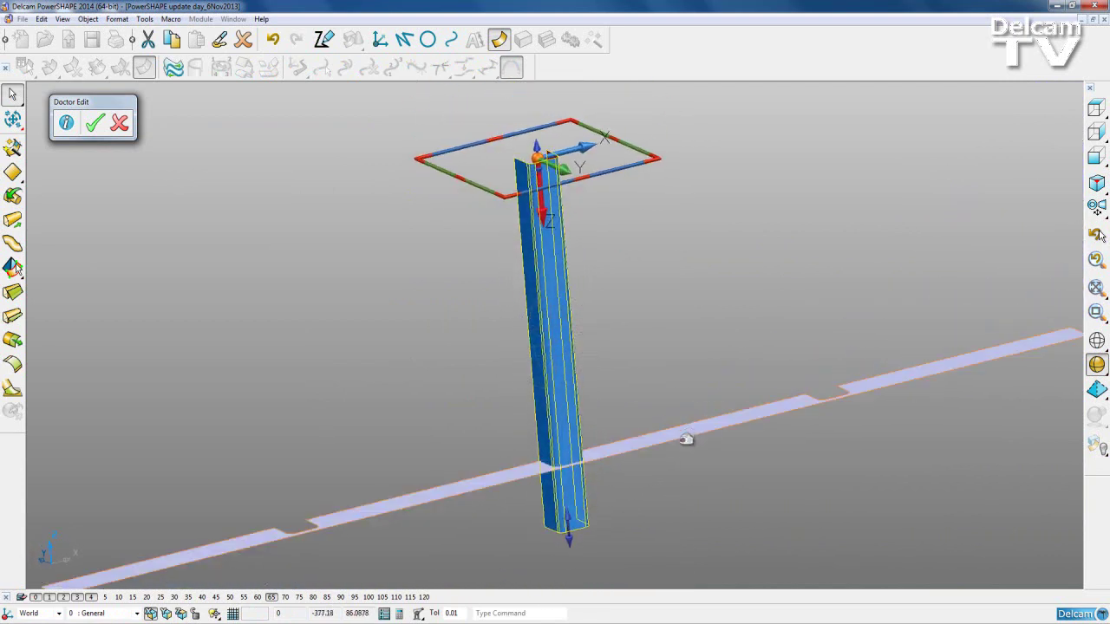
{"action": "middle_click_drag", "start_coordinate": [704, 460], "coordinate": [629, 424]}
{"action": "left_click", "coordinate": [243, 174]}
- Limit the extruded rib surface to the notched rim face, discarding the portion below it
{"action": "left_click", "coordinate": [13, 119]}
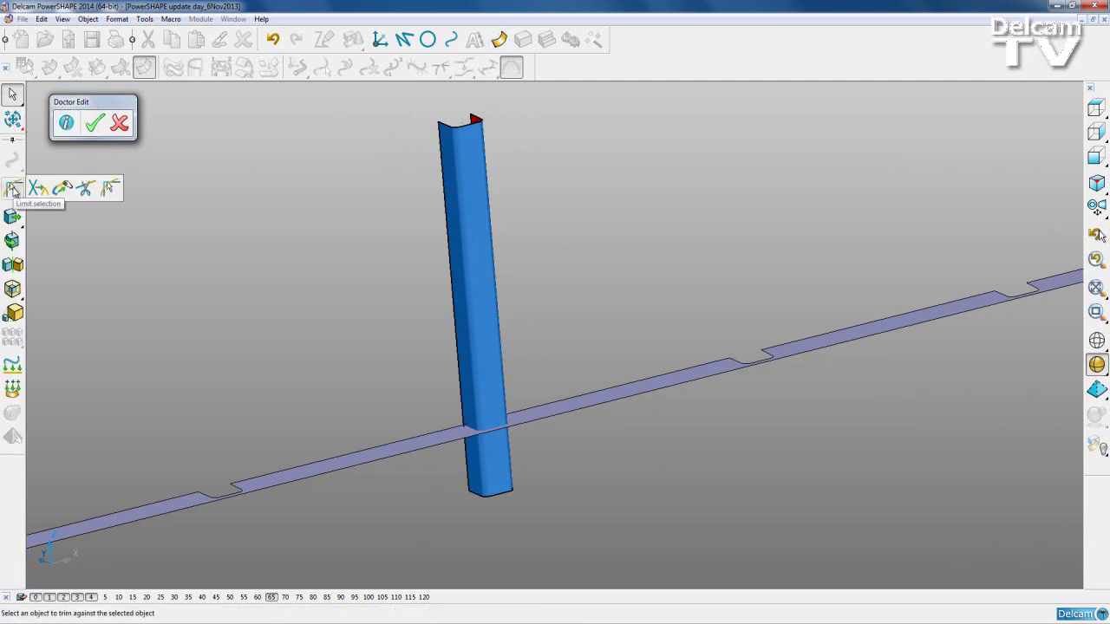
{"action": "left_click", "coordinate": [13, 189]}
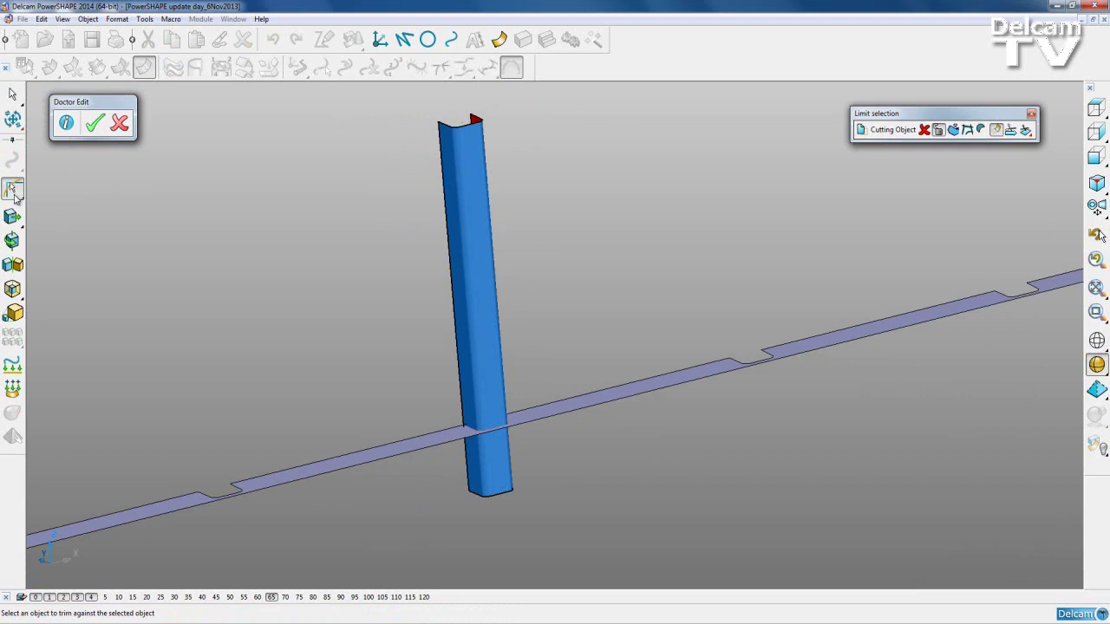
{"action": "left_click", "coordinate": [366, 462]}
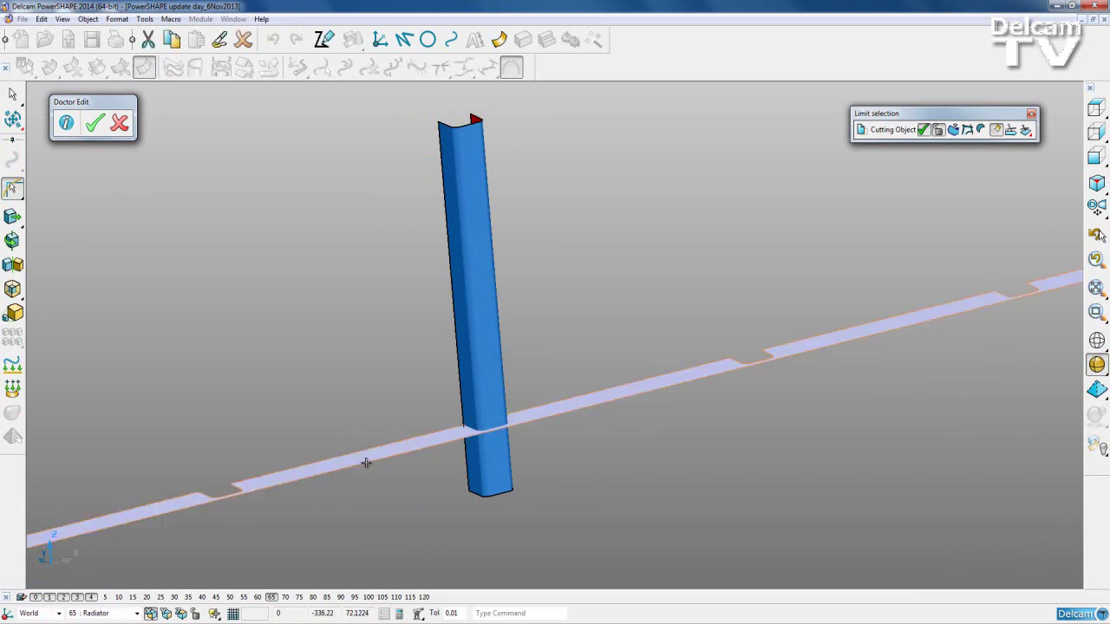
{"action": "left_click", "coordinate": [493, 464]}
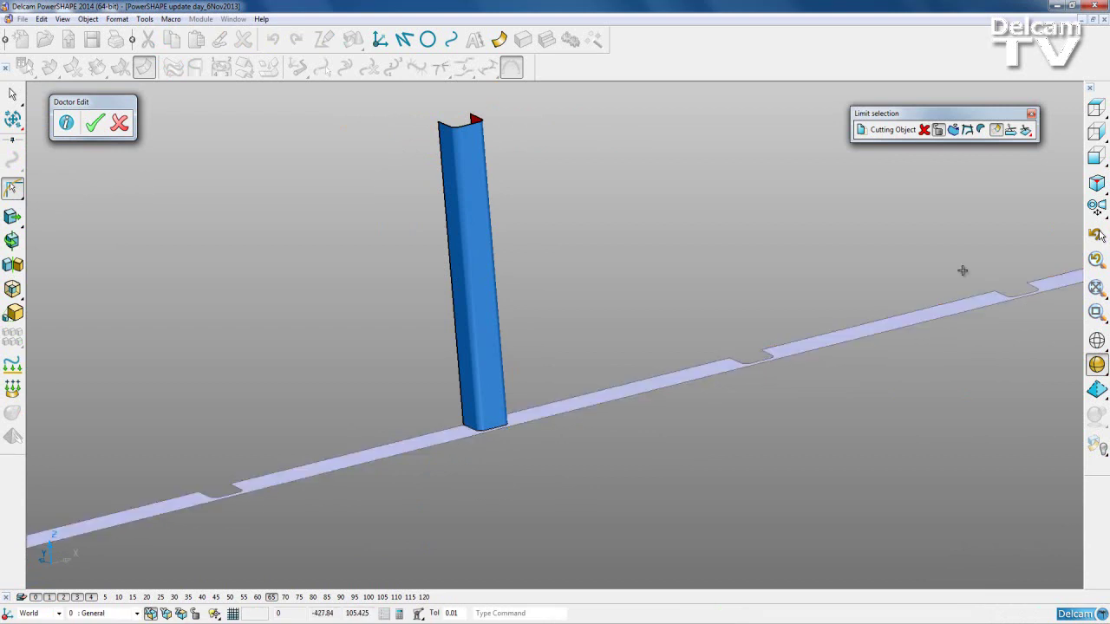
{"action": "left_click", "coordinate": [1031, 114]}
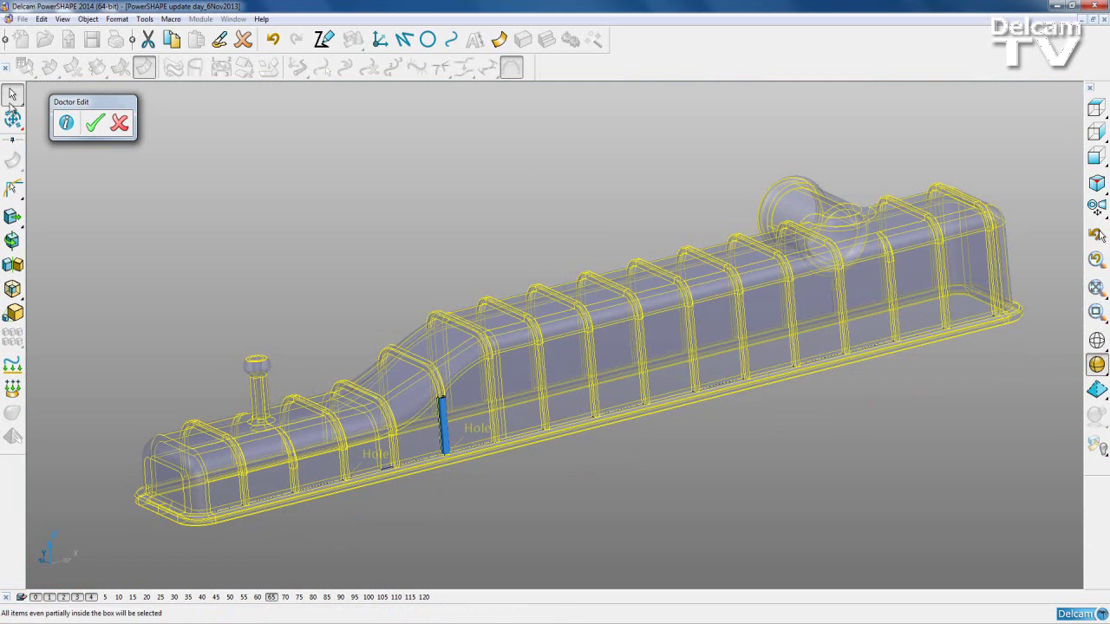
- Return all the radiator's surfaces and solids to Solid Doctor and continue the repair
{"action": "mouse_move", "coordinate": [12, 95]}
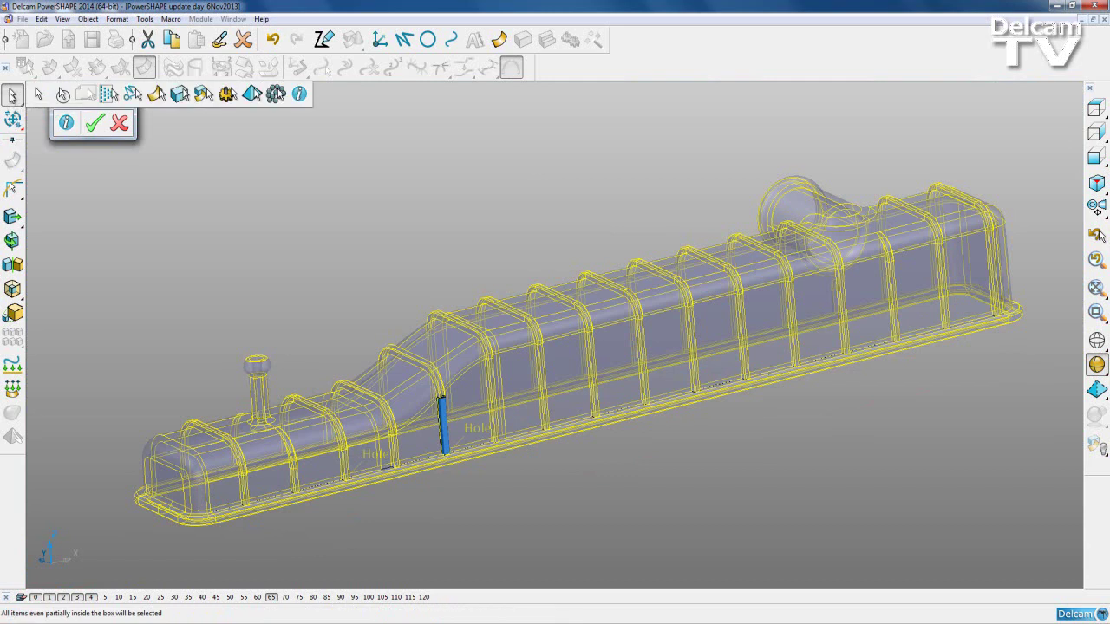
{"action": "left_click", "coordinate": [202, 95]}
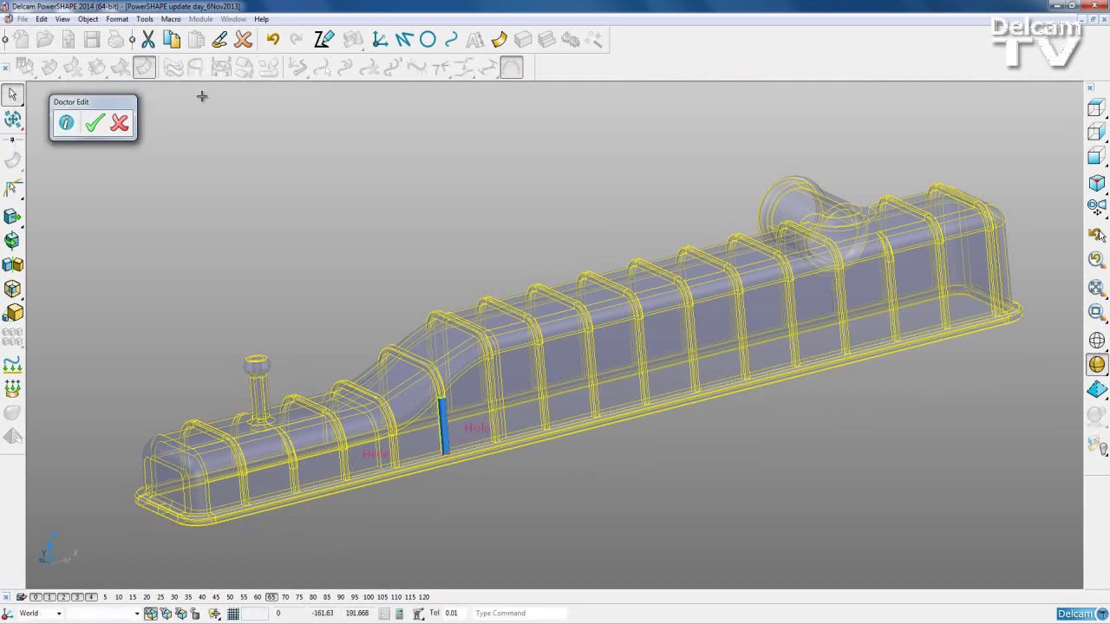
{"action": "left_click", "coordinate": [93, 123]}
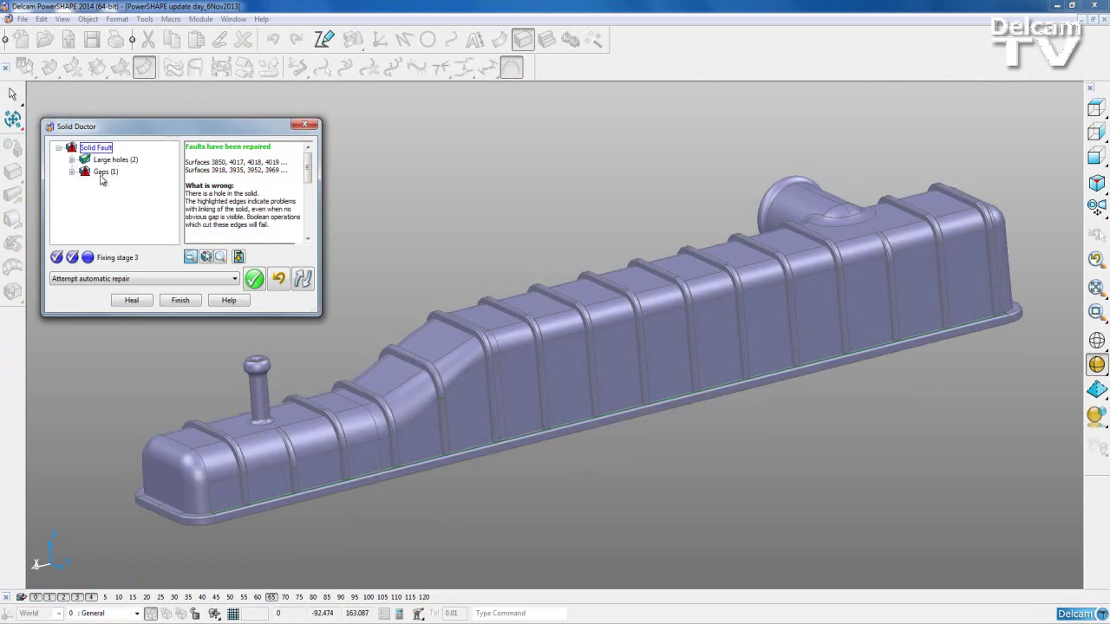
{"action": "left_click", "coordinate": [304, 279]}
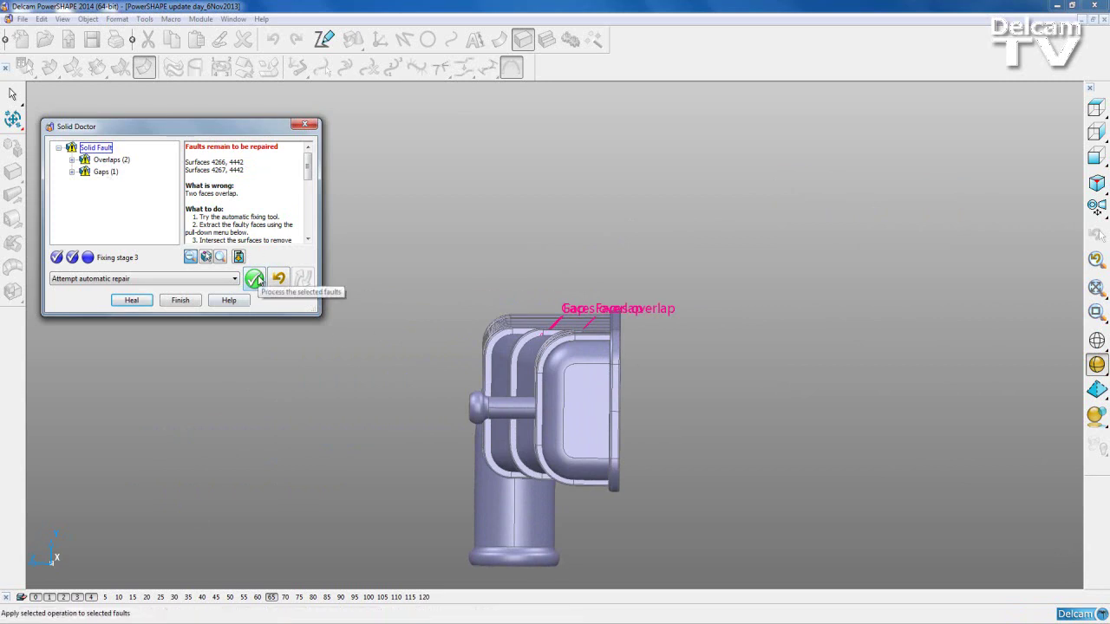
- Automatically repair the overlaps and last gap, and check the repaired radiator's solid status
{"action": "left_click", "coordinate": [255, 278]}
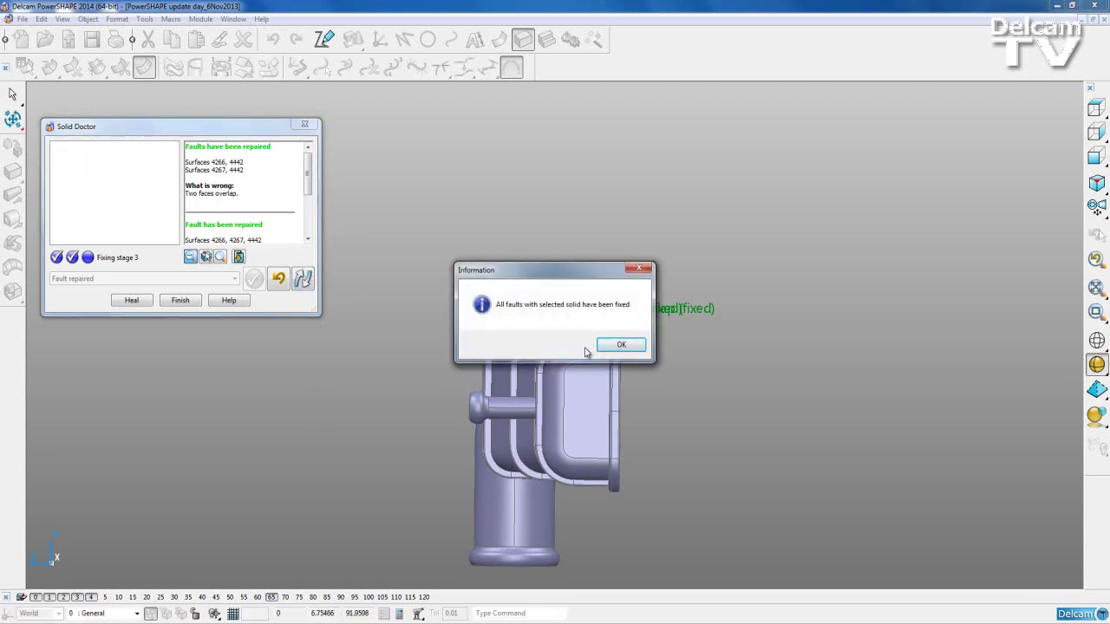
{"action": "left_click", "coordinate": [626, 345]}
{"action": "middle_click_drag", "start_coordinate": [790, 450], "coordinate": [624, 260]}
{"action": "right_click", "coordinate": [573, 251]}
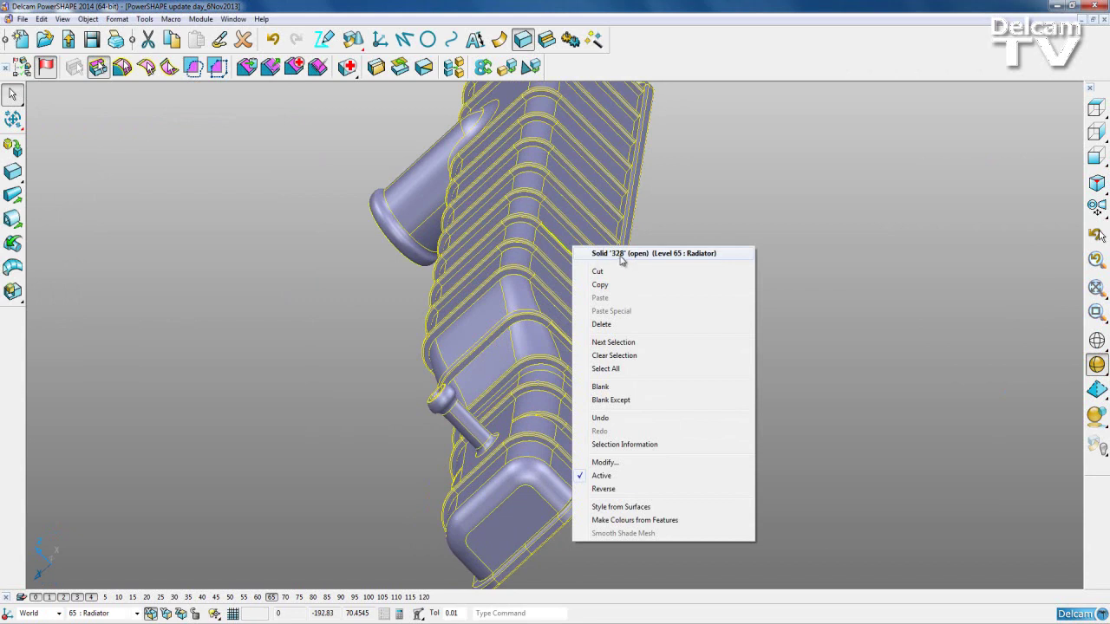
{"action": "left_click", "coordinate": [800, 303]}
- Examine the repaired radiator solid from several angles, ending close up on the small pipe on its low end
{"action": "middle_click_drag", "start_coordinate": [592, 448], "coordinate": [295, 400]}
{"action": "middle_click_drag", "start_coordinate": [646, 422], "coordinate": [428, 461]}
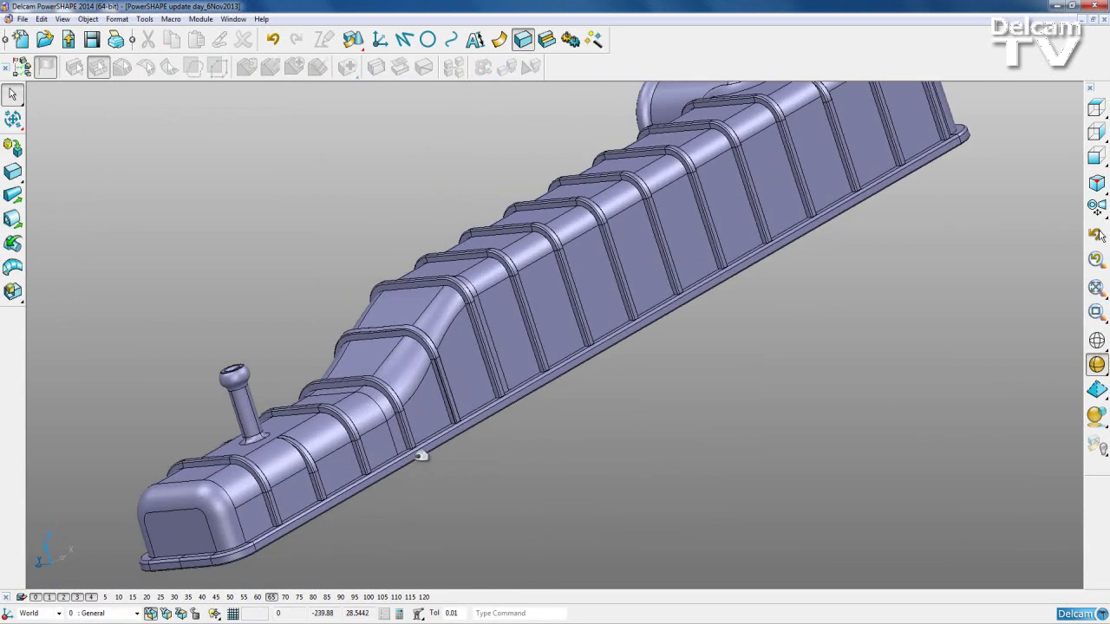
{"action": "middle_click_drag", "start_coordinate": [419, 359], "coordinate": [619, 253]}
{"action": "middle_click_drag", "start_coordinate": [384, 396], "coordinate": [661, 269], "text": "shift"}
{"action": "scroll", "coordinate": [550, 269], "scroll_direction": "up", "scroll_amount": 3}
{"action": "middle_click_drag", "start_coordinate": [536, 365], "coordinate": [535, 317]}
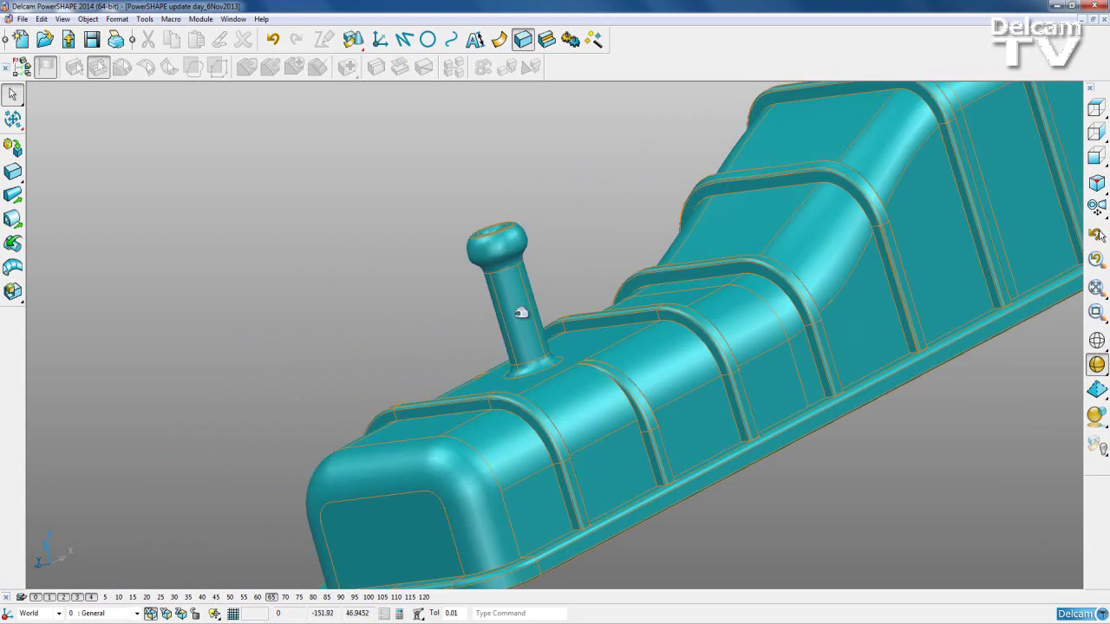
{"action": "left_click", "coordinate": [513, 302]}
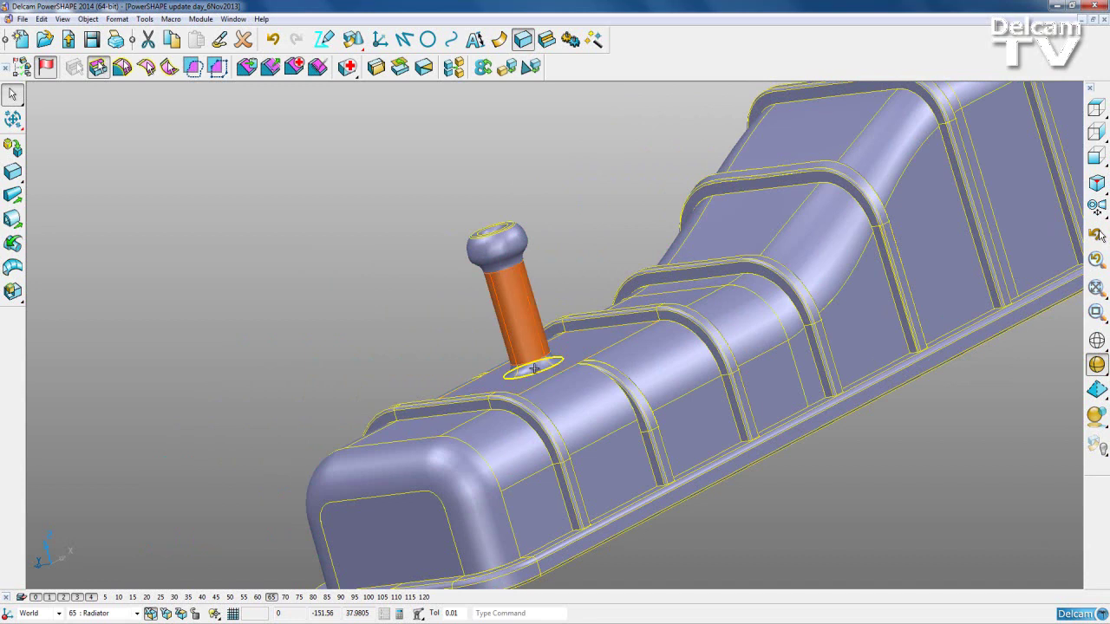
{"action": "middle_click_drag", "start_coordinate": [619, 416], "coordinate": [491, 498]}
{"action": "key", "text": "Escape"}
{"action": "left_click", "coordinate": [534, 364]}
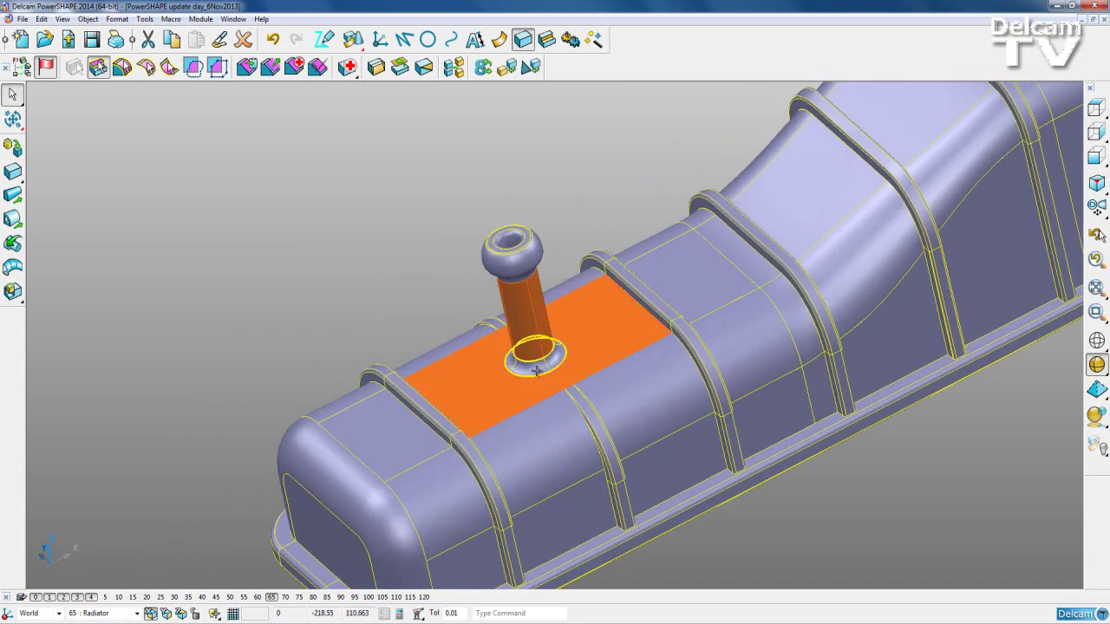
{"action": "left_click", "coordinate": [391, 283]}
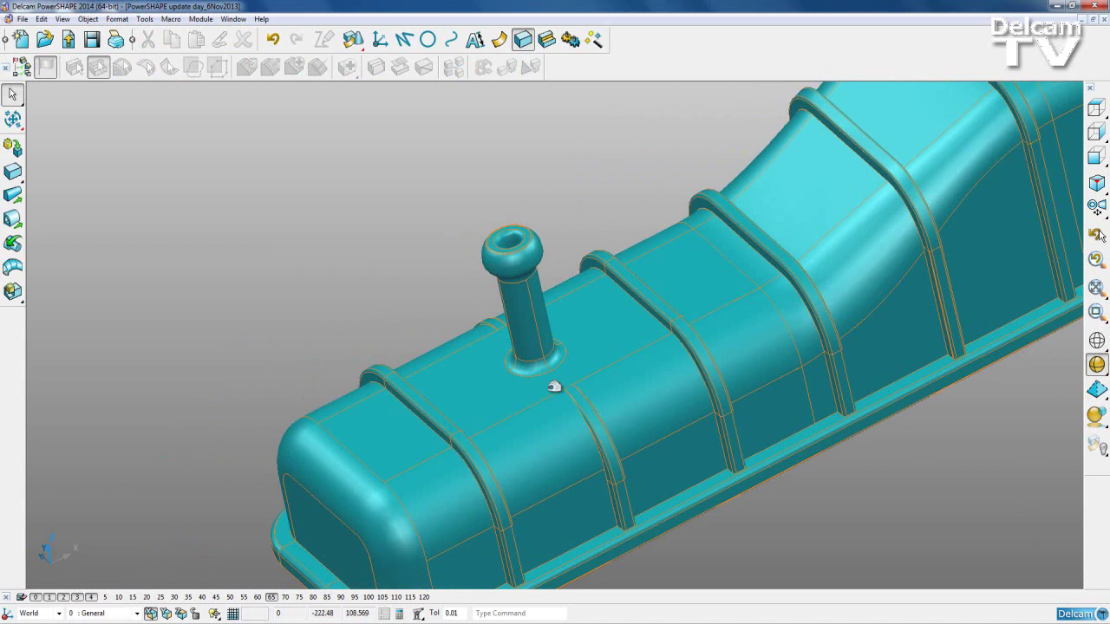
- Remove the small pipe's fillet, shaft, bulbous end, rim and bore faces from the solid and close the hole left in the flat face
{"action": "scroll", "coordinate": [530, 320], "scroll_direction": "up", "scroll_amount": 1}
{"action": "left_click", "coordinate": [521, 339]}
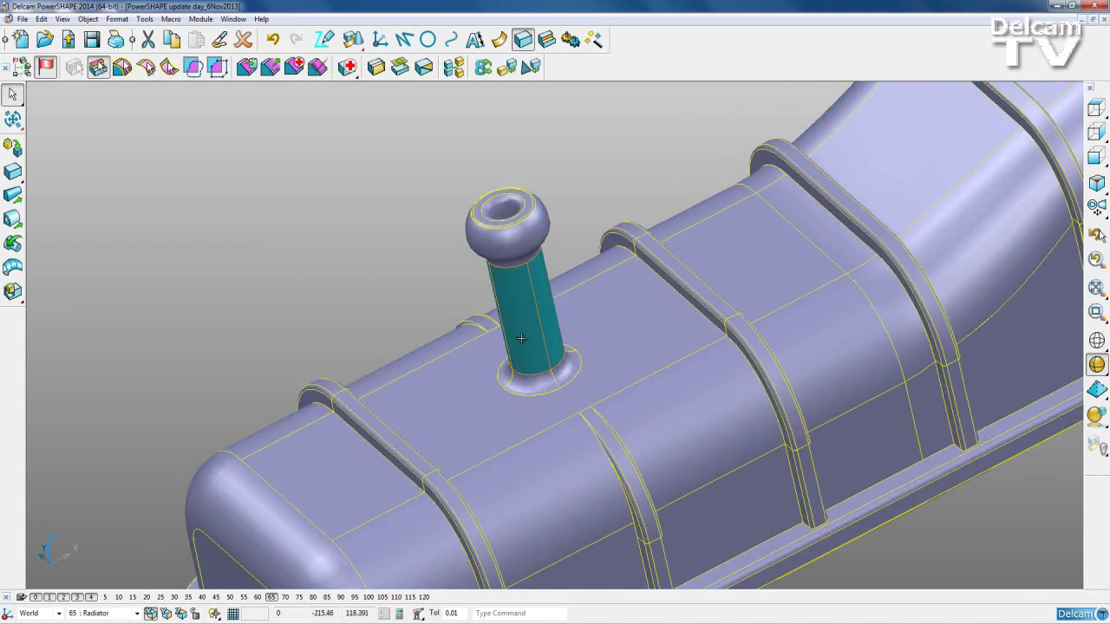
{"action": "left_click", "coordinate": [532, 383]}
{"action": "left_click", "coordinate": [526, 339], "text": "shift"}
{"action": "left_click", "coordinate": [514, 243], "text": "shift"}
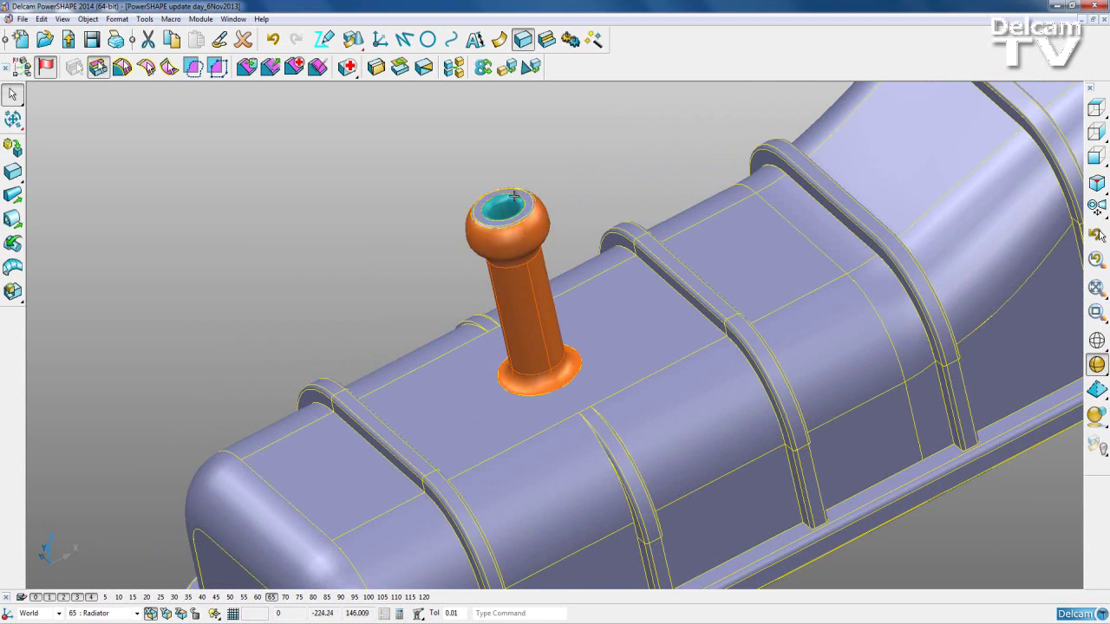
{"action": "scroll", "coordinate": [511, 198], "scroll_direction": "up", "scroll_amount": 5}
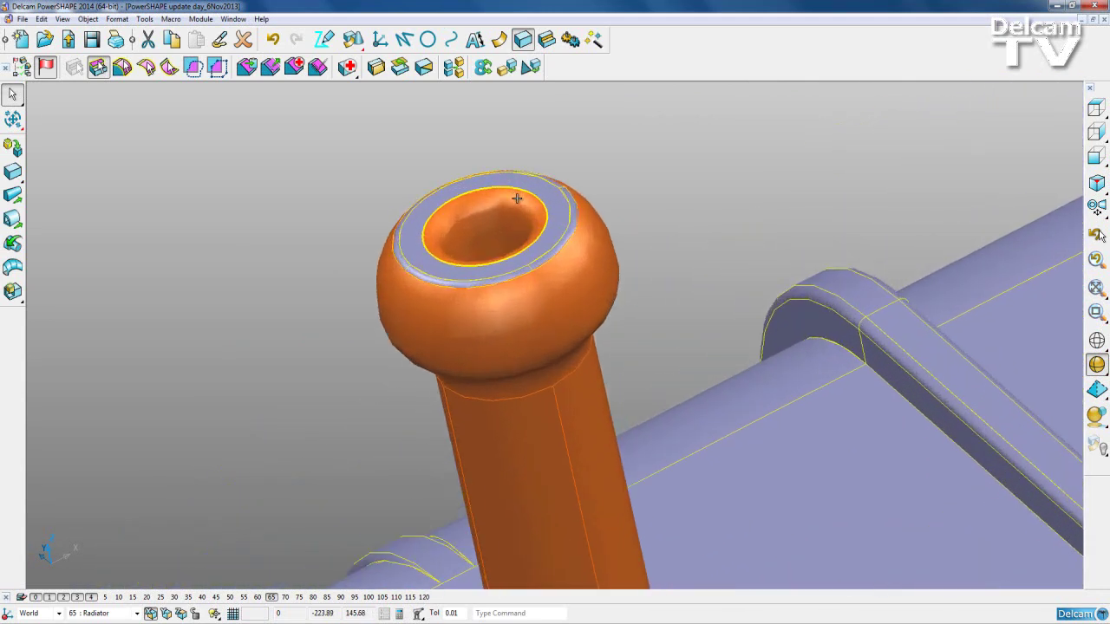
{"action": "middle_click_drag", "start_coordinate": [574, 229], "coordinate": [669, 408]}
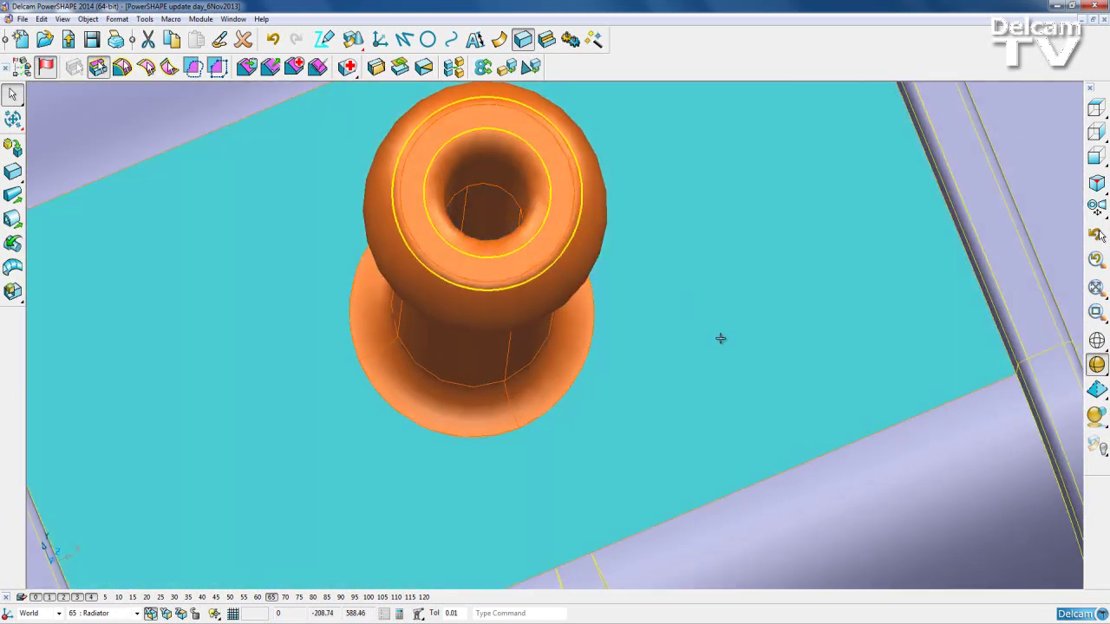
{"action": "middle_click_drag", "start_coordinate": [720, 337], "coordinate": [726, 270]}
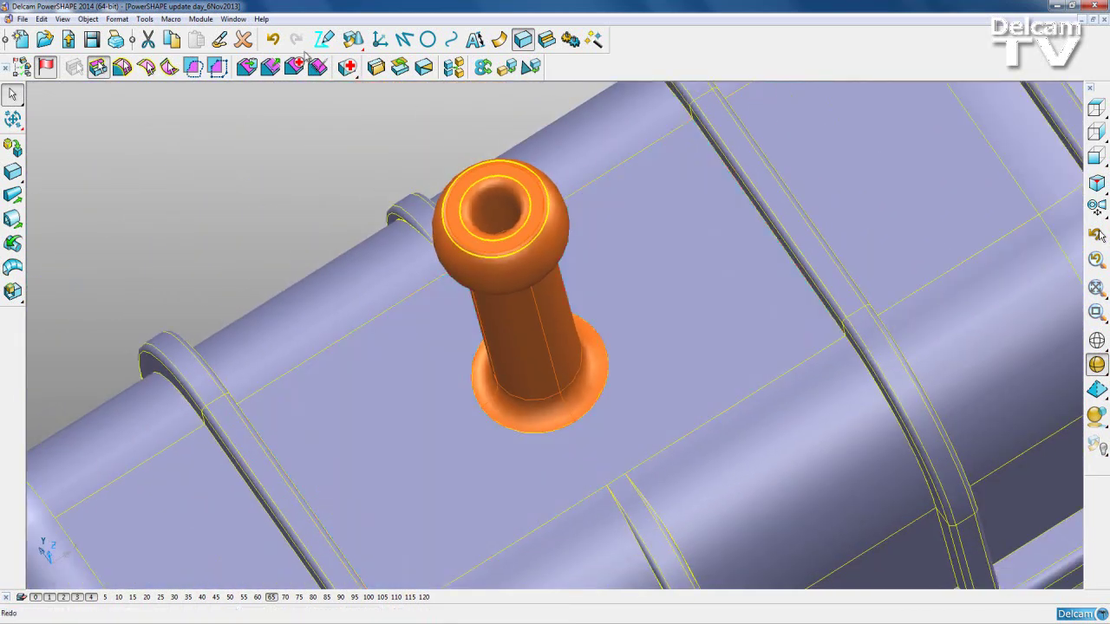
{"action": "left_click", "coordinate": [530, 295]}
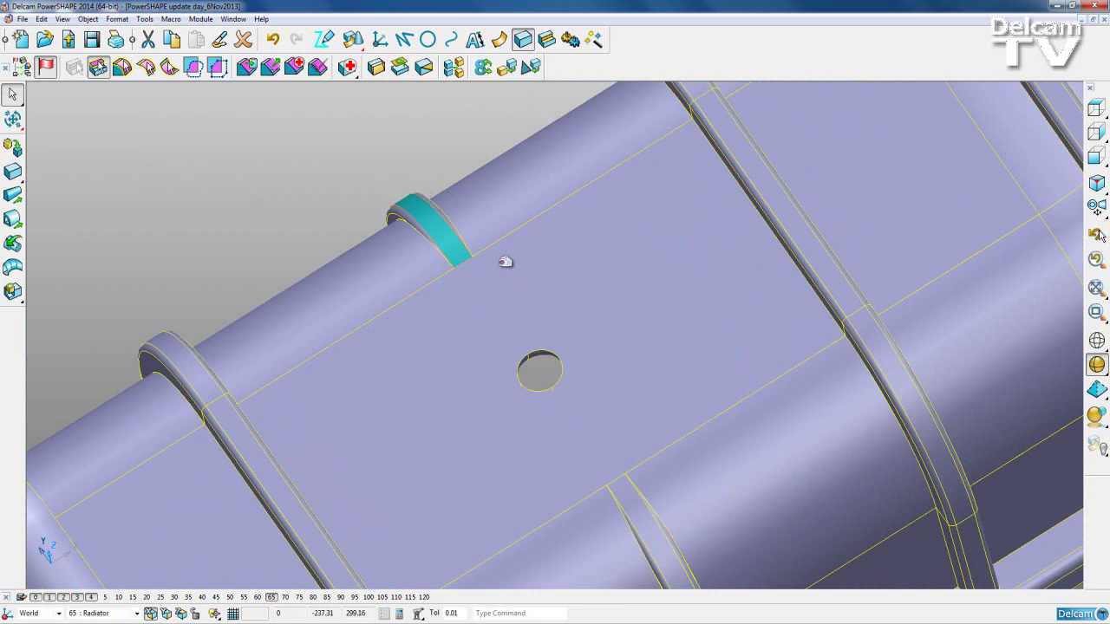
{"action": "scroll", "coordinate": [539, 366], "scroll_direction": "up", "scroll_amount": 3}
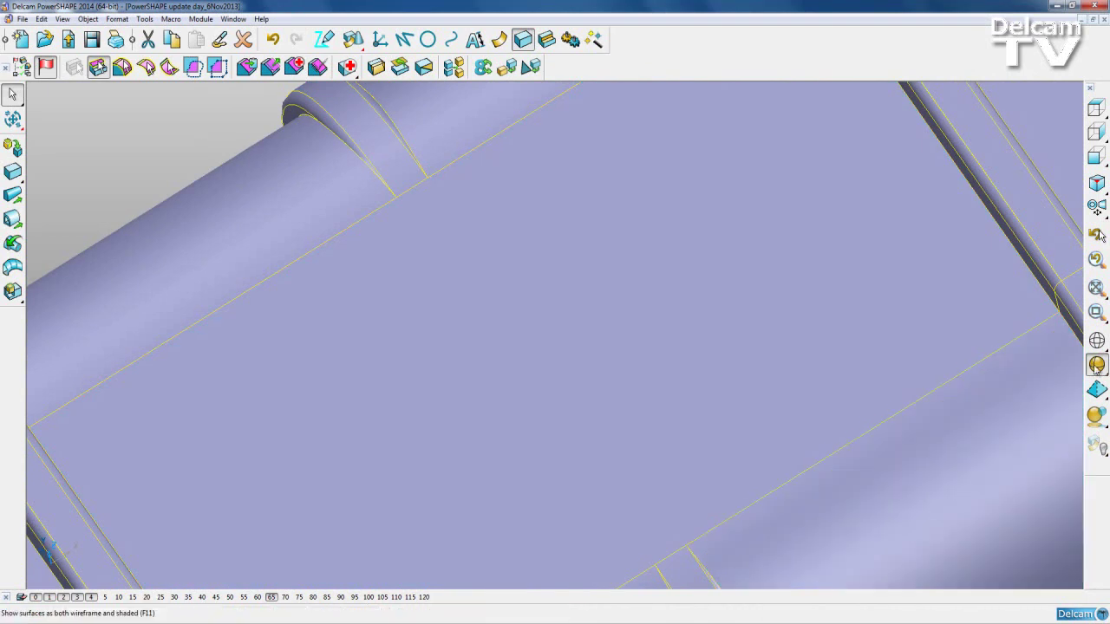
- Display the radiator as plain shaded without wireframe, clear the selection and show the whole part
{"action": "mouse_move", "coordinate": [1096, 365]}
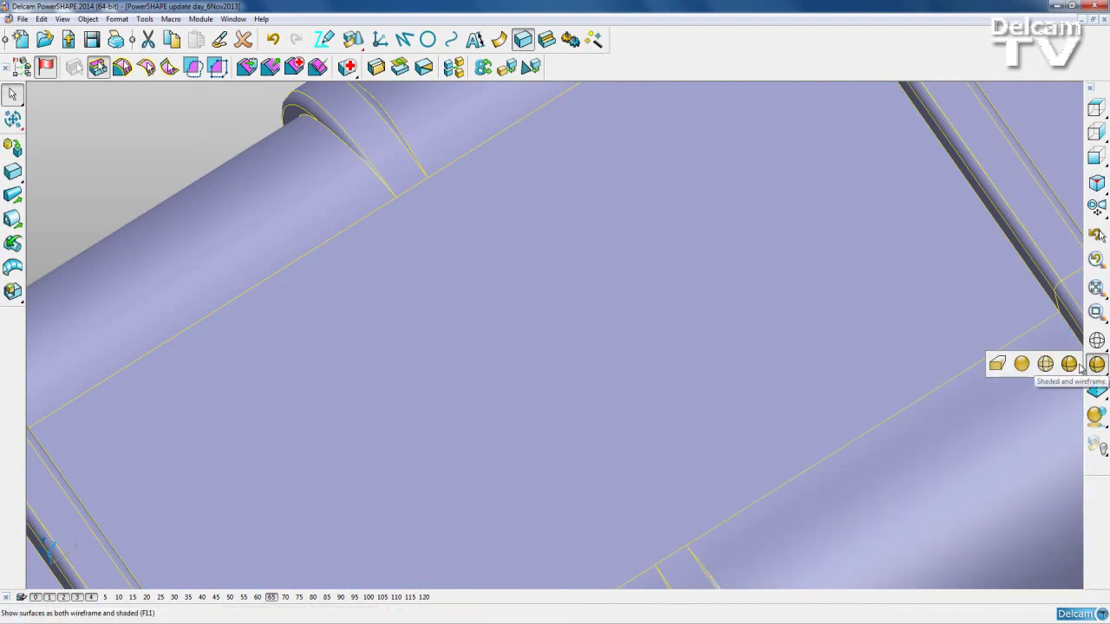
{"action": "left_click", "coordinate": [1021, 364]}
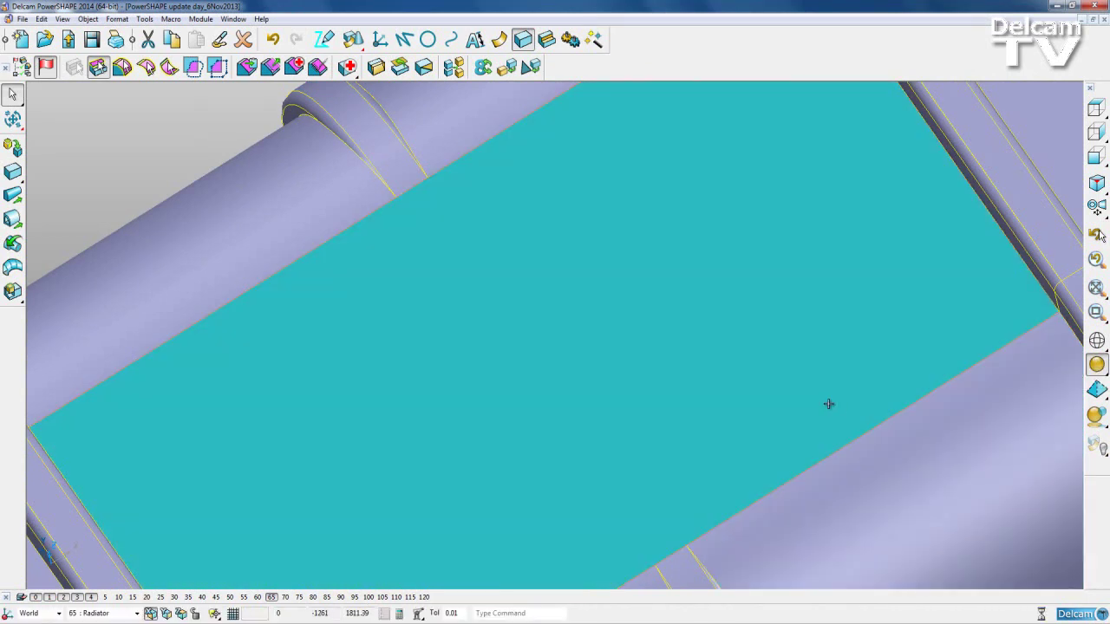
{"action": "key", "text": "F6"}
{"action": "left_click", "coordinate": [797, 442]}
{"action": "middle_click_drag", "start_coordinate": [881, 444], "coordinate": [674, 493]}
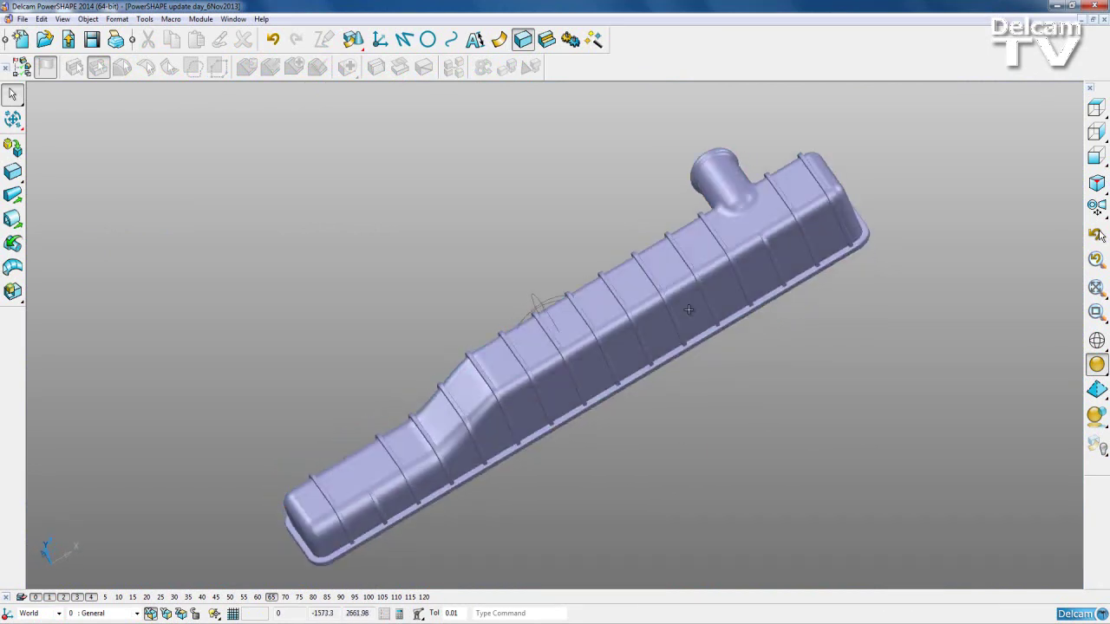